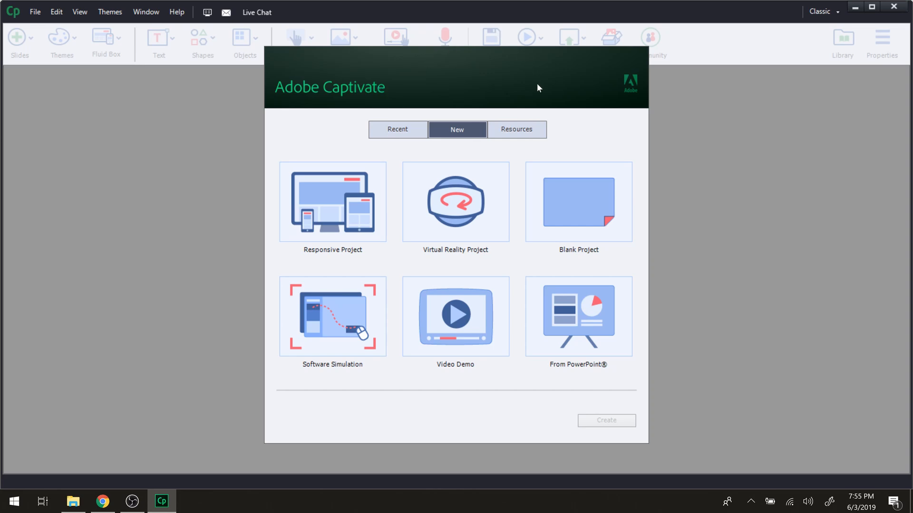
Browse the sample projects and video tutorials offered in the start screen's resources
{"action": "left_click", "coordinate": [518, 132]}
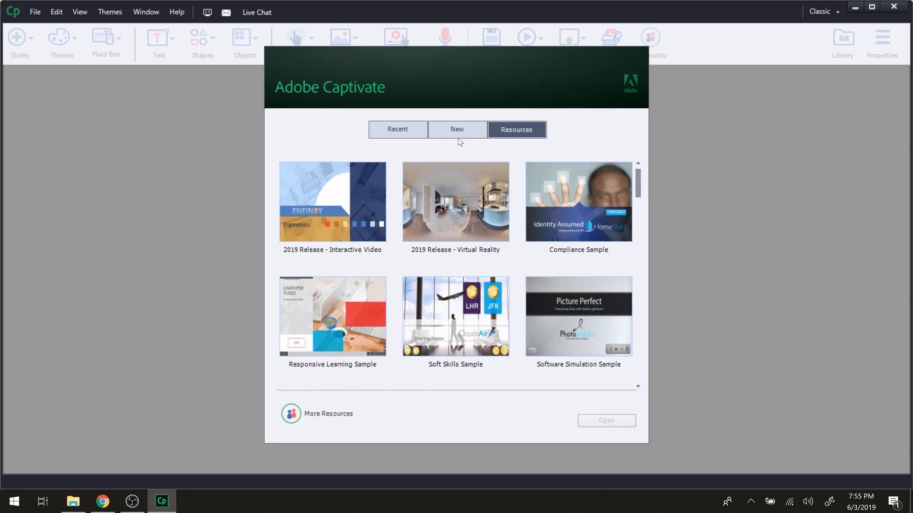
{"action": "scroll", "coordinate": [457, 209], "scroll_direction": "down", "scroll_amount": 5}
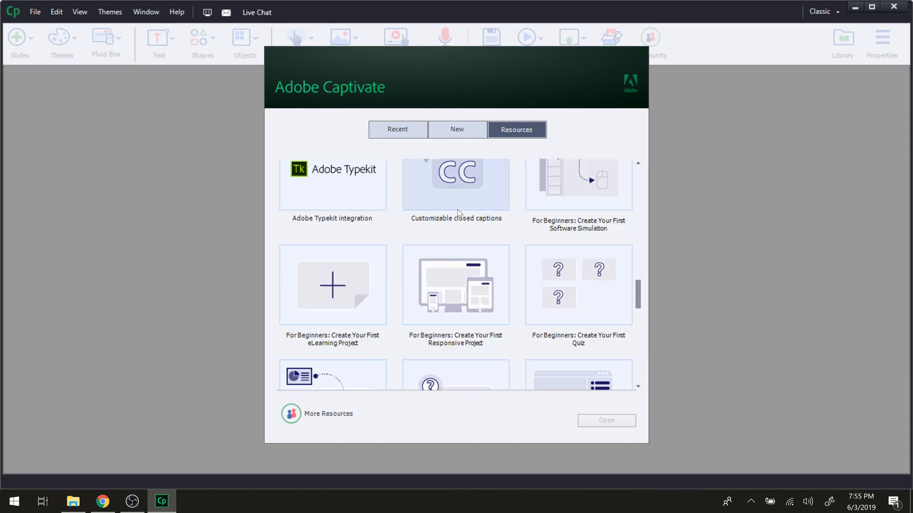
{"action": "scroll", "coordinate": [457, 209], "scroll_direction": "down", "scroll_amount": 5}
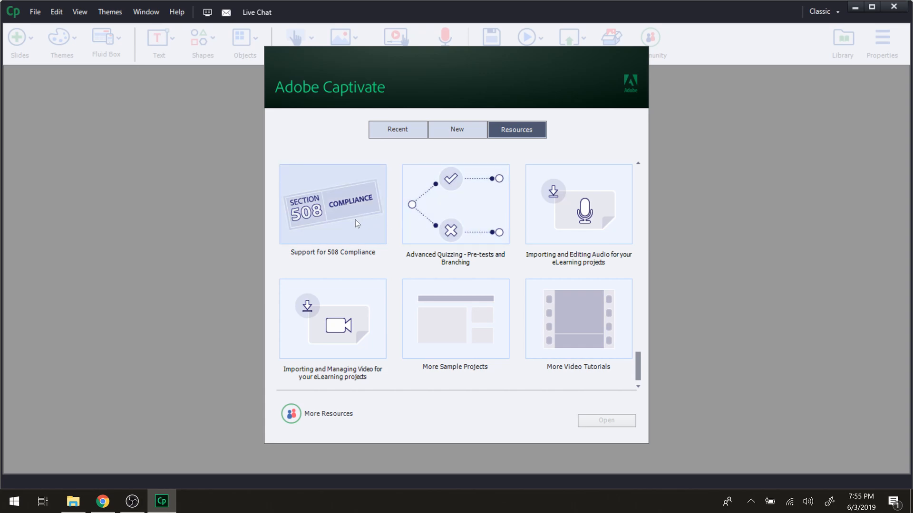
{"action": "left_click", "coordinate": [414, 292]}
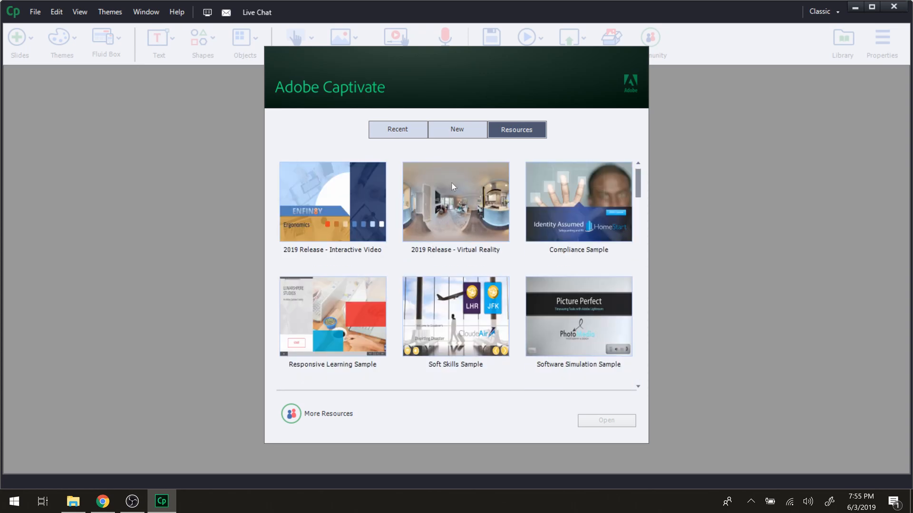
Create a new blank project with a 1024 x 627 canvas
{"action": "left_click", "coordinate": [461, 133]}
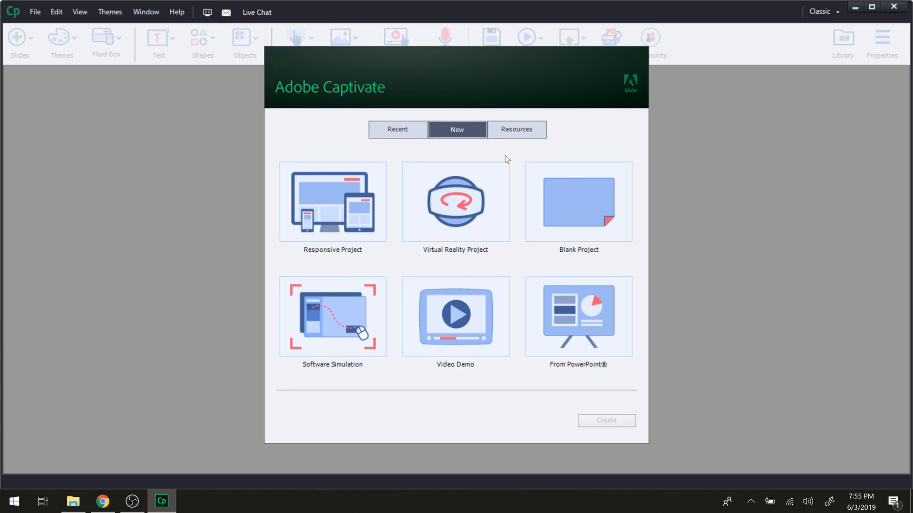
{"action": "left_click", "coordinate": [576, 215]}
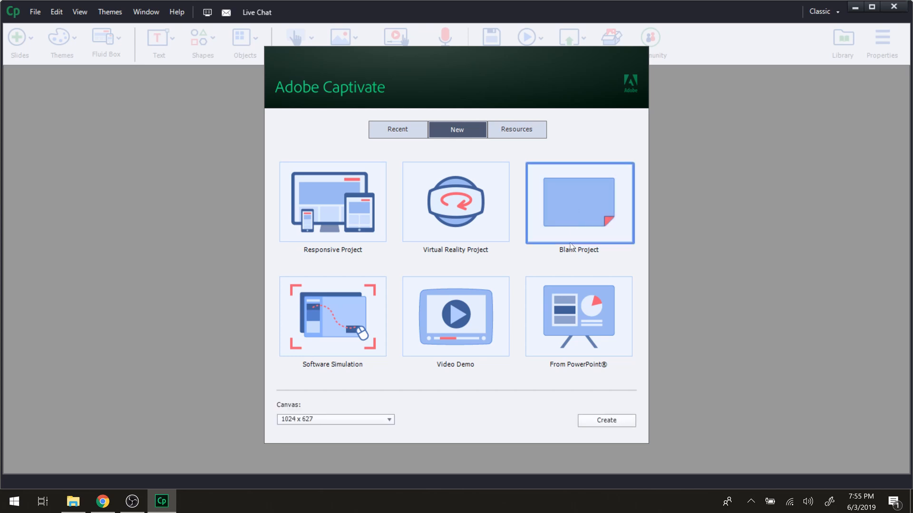
{"action": "left_click", "coordinate": [609, 419]}
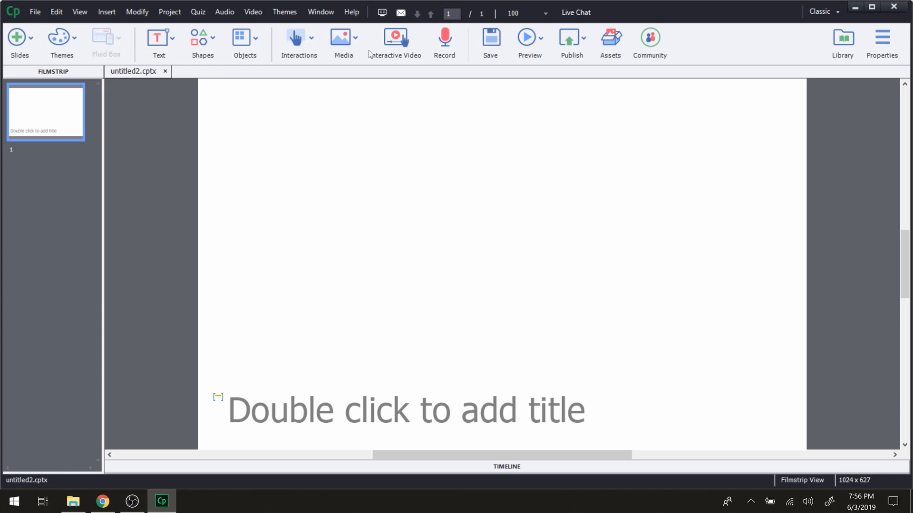
{"action": "left_click", "coordinate": [38, 14]}
{"action": "mouse_move", "coordinate": [55, 15]}
{"action": "mouse_move", "coordinate": [176, 16]}
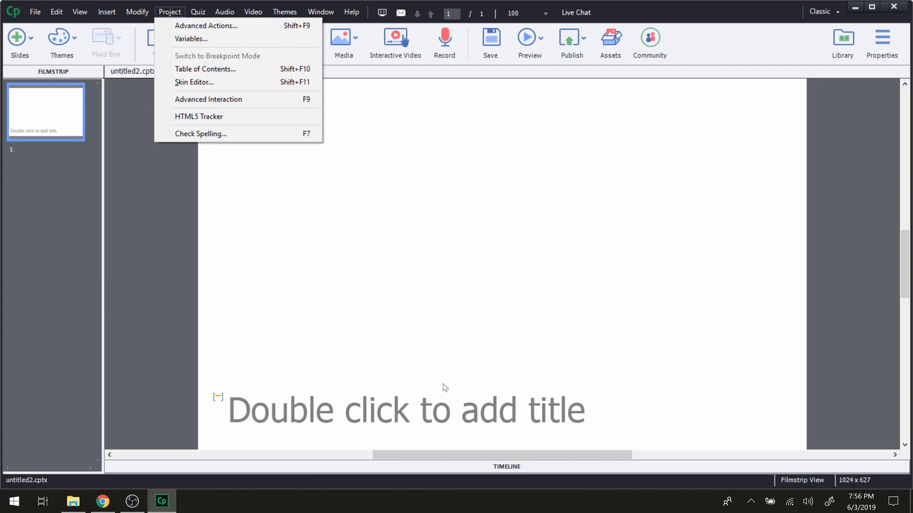
Select the title placeholder on the slide and show its properties
{"action": "left_click", "coordinate": [472, 417]}
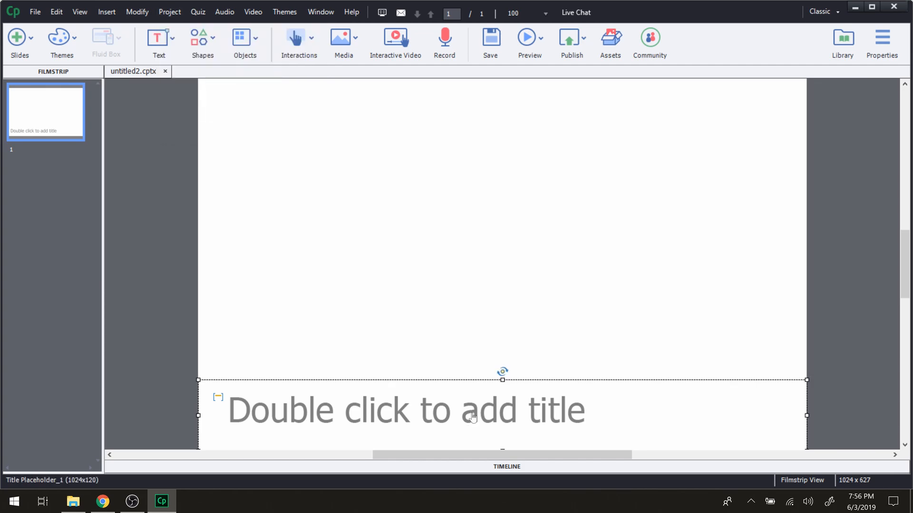
{"action": "left_click", "coordinate": [568, 50]}
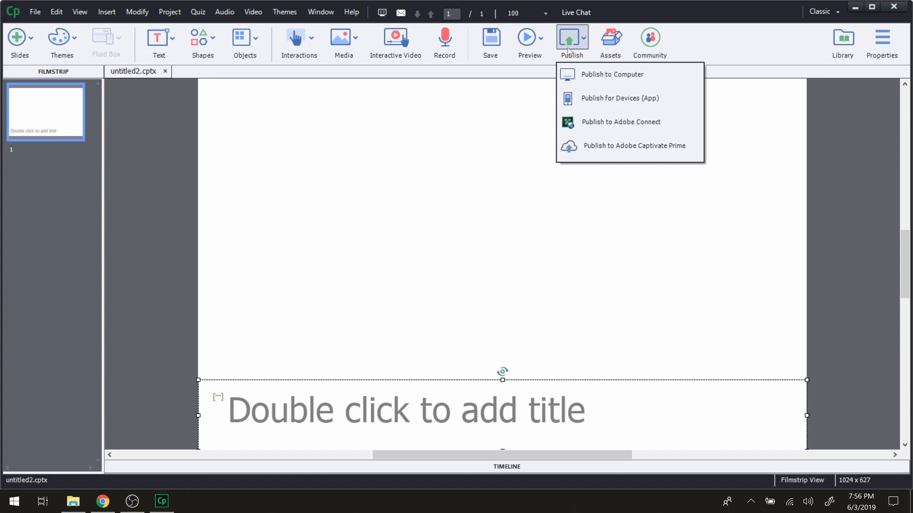
{"action": "left_click", "coordinate": [882, 41]}
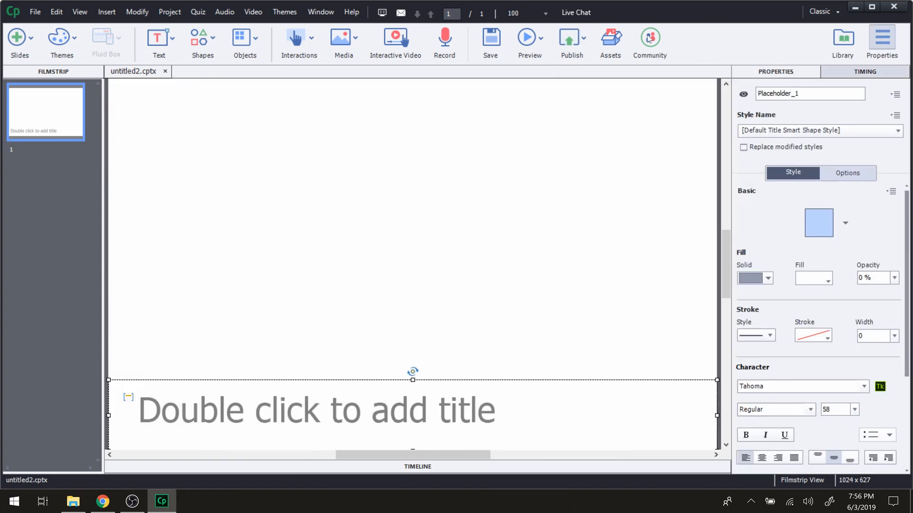
Open the settings for publishing to the computer and set the project title to "AT Test 1"
{"action": "left_click", "coordinate": [580, 40]}
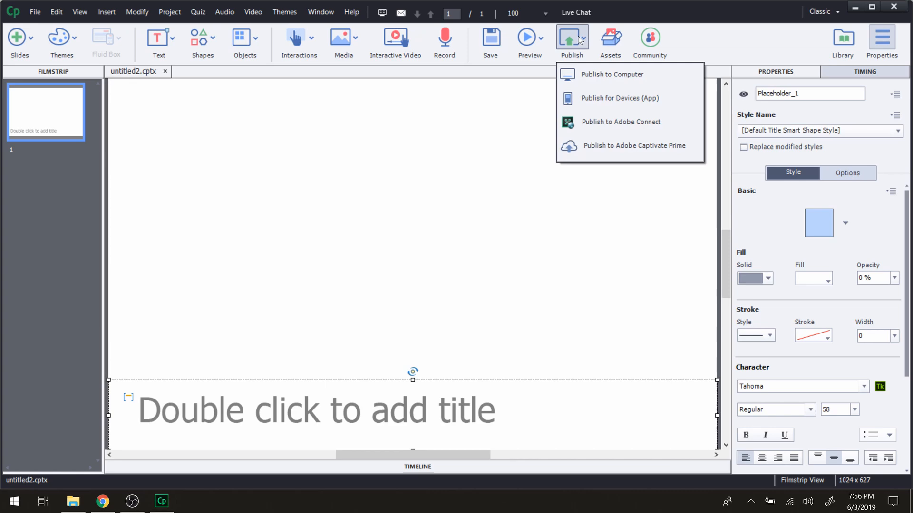
{"action": "left_click", "coordinate": [580, 74]}
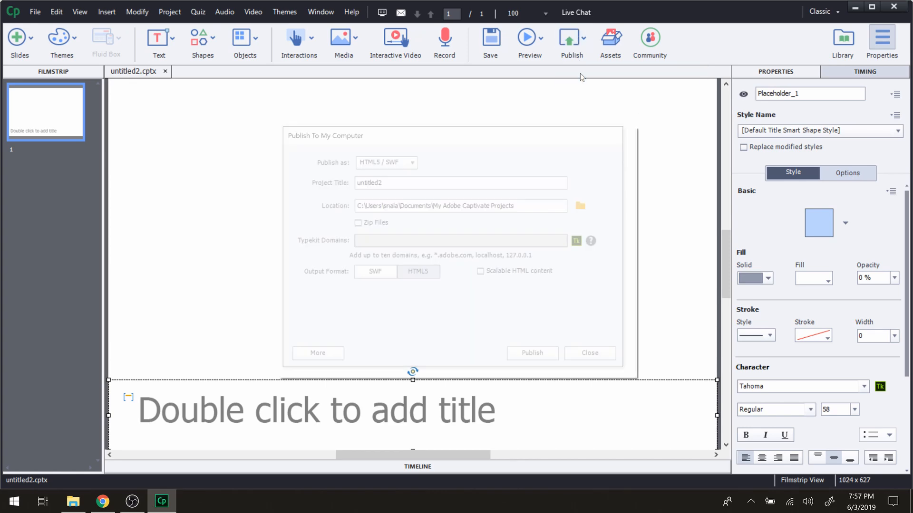
{"action": "left_click", "coordinate": [375, 162]}
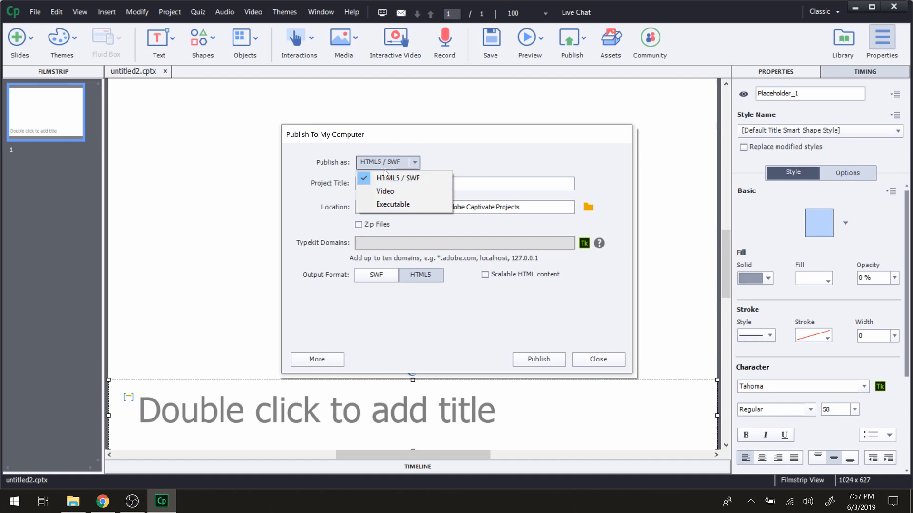
{"action": "left_click", "coordinate": [443, 140]}
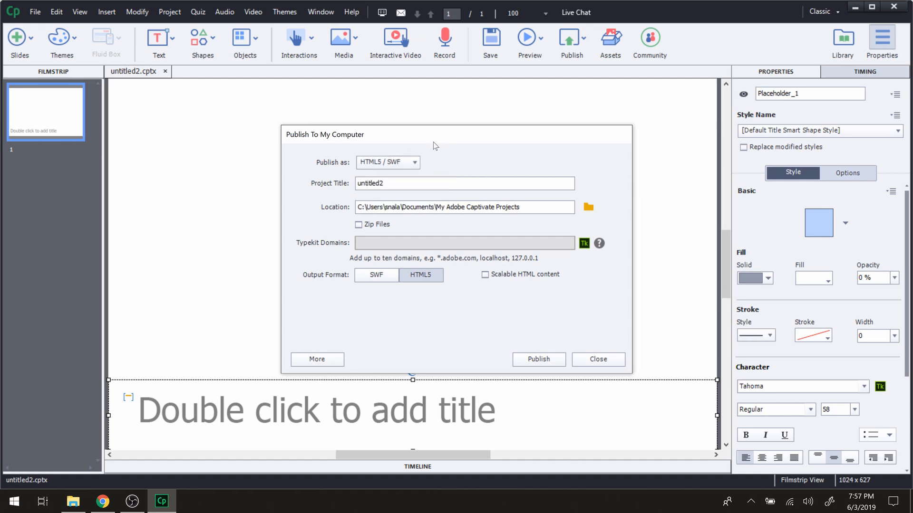
{"action": "left_click", "coordinate": [394, 183]}
{"action": "left_click_drag", "start_coordinate": [395, 183], "coordinate": [342, 188]}
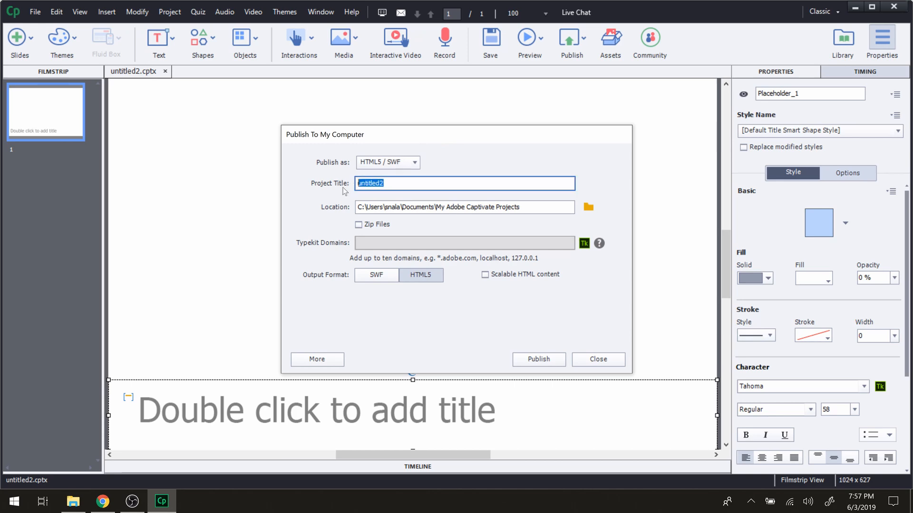
{"action": "type", "text": "AT"}
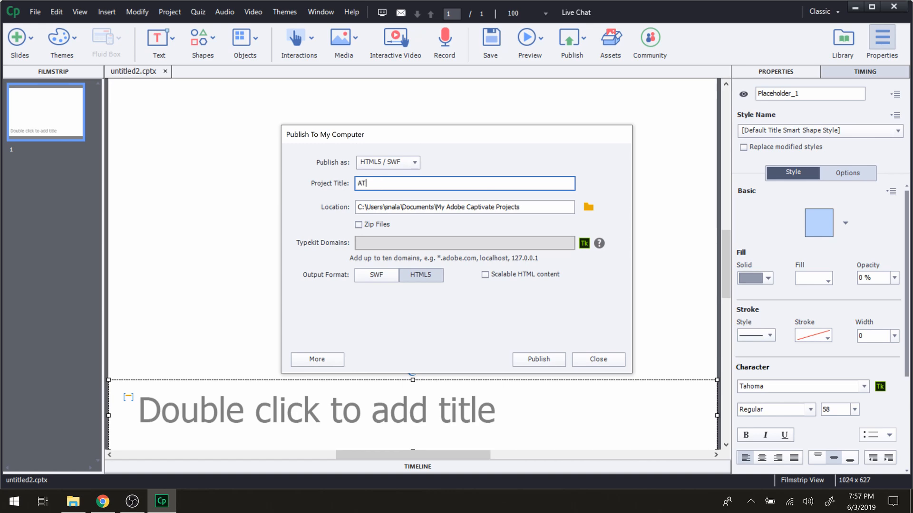
{"action": "type", "text": " Test 1"}
Deselect the HTML5 output format and expand the additional publishing settings
{"action": "left_click", "coordinate": [420, 276]}
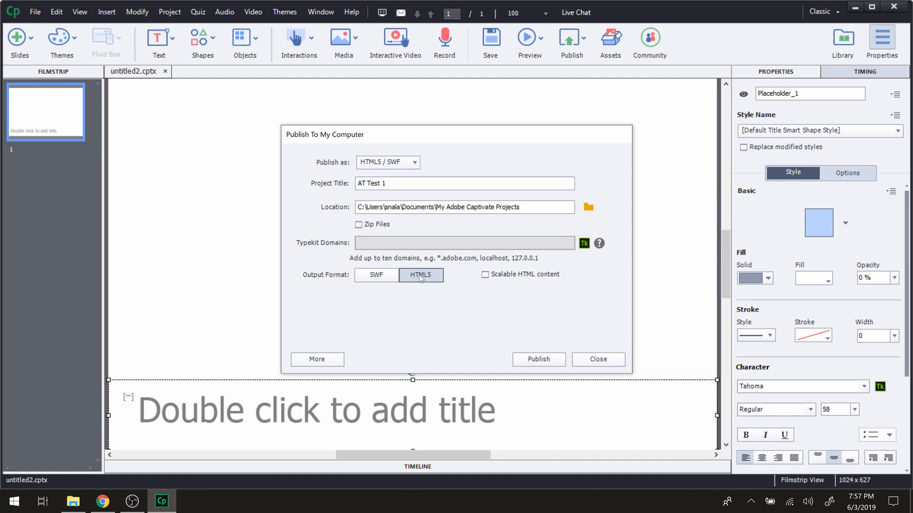
{"action": "left_click", "coordinate": [420, 279]}
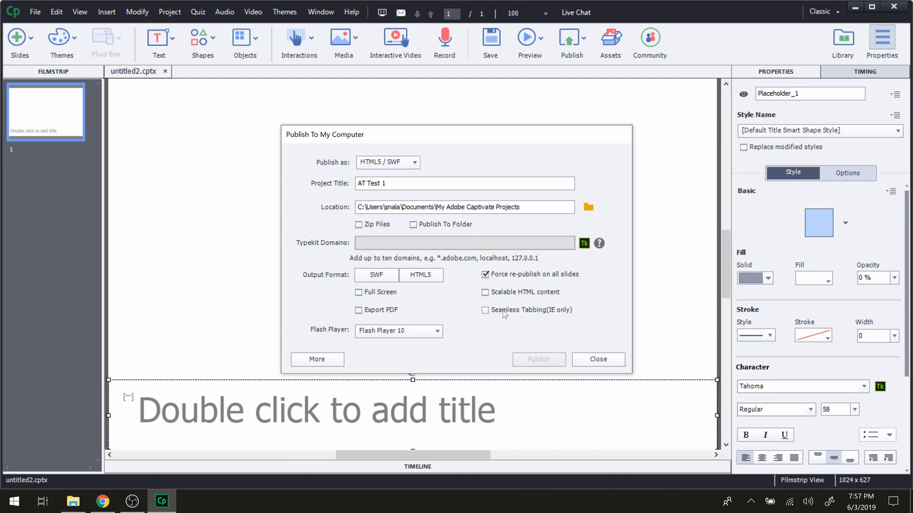
{"action": "left_click", "coordinate": [325, 361]}
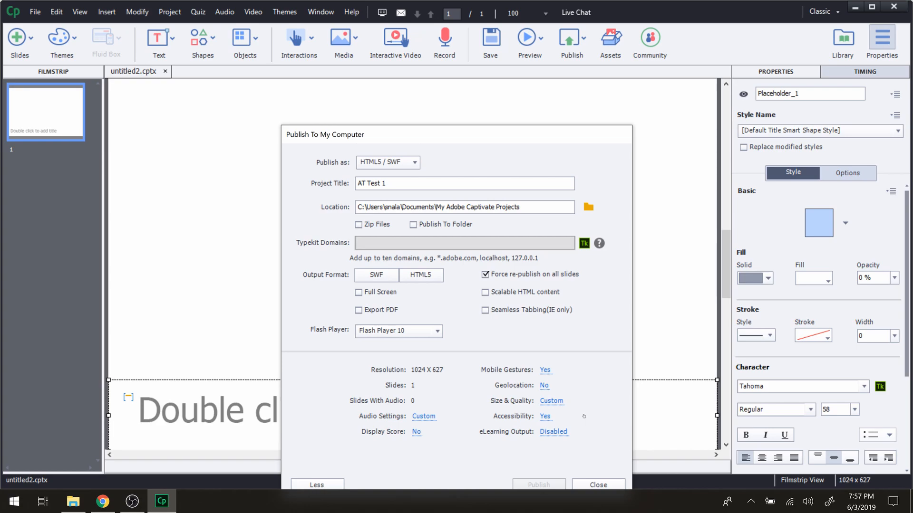
Enable eLearning reporting for the project, using Other Standard LMSs and the SCORM 2004 standard
{"action": "left_click", "coordinate": [556, 432]}
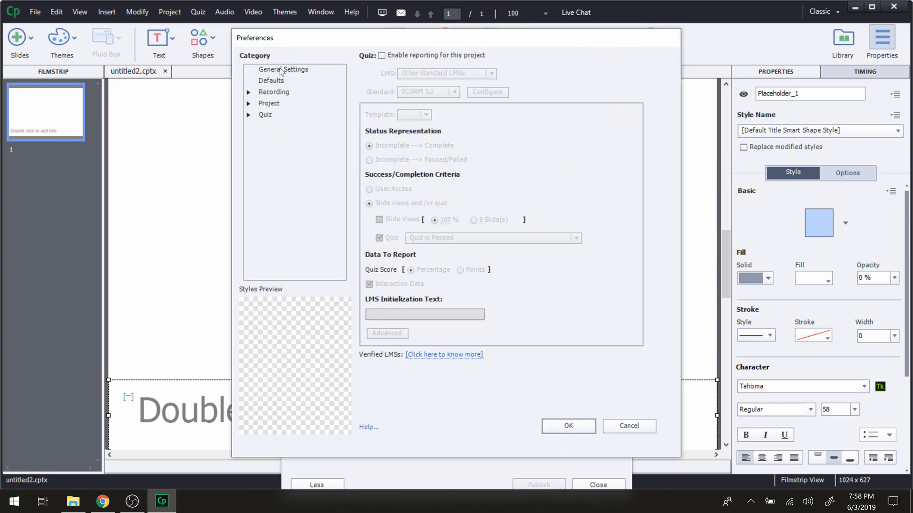
{"action": "left_click", "coordinate": [382, 56]}
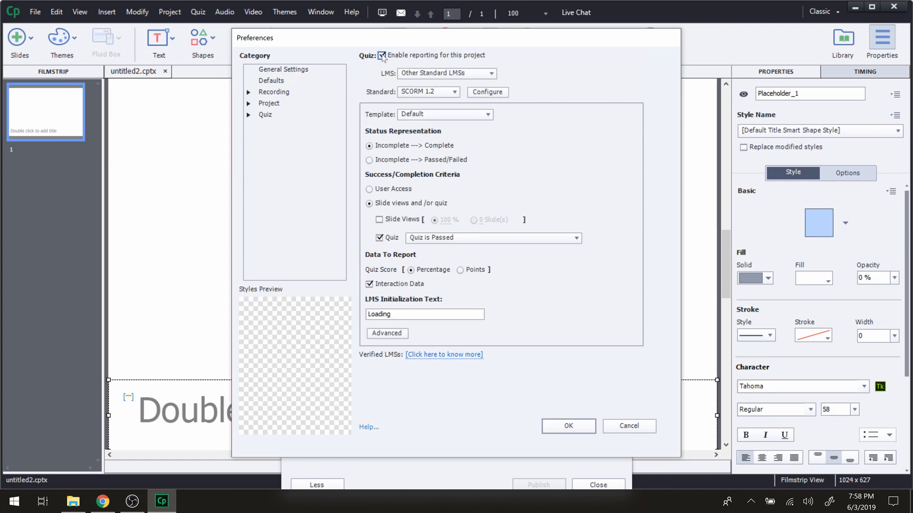
{"action": "left_click", "coordinate": [446, 75]}
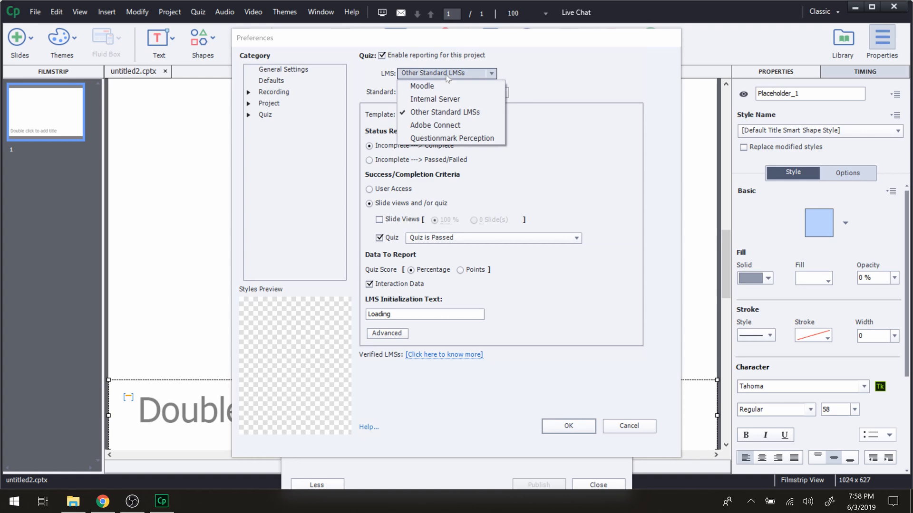
{"action": "left_click", "coordinate": [443, 111]}
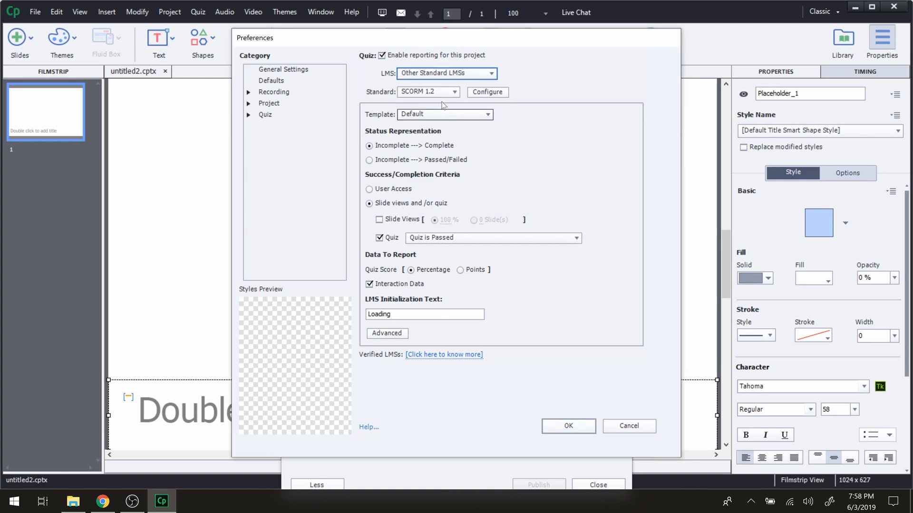
{"action": "left_click", "coordinate": [439, 93]}
{"action": "left_click", "coordinate": [440, 115]}
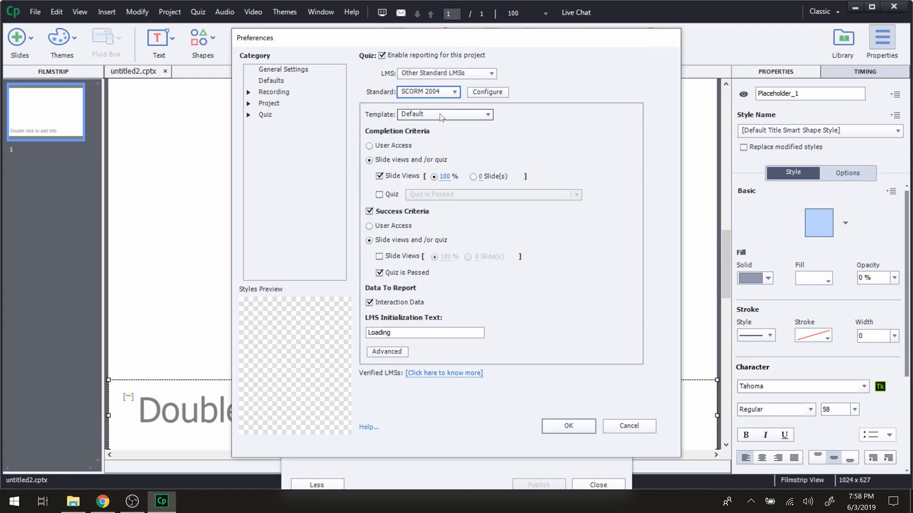
Configure the SCORM manifest as 4th Edition with the course description "Accessibility Test"
{"action": "left_click", "coordinate": [483, 94]}
{"action": "left_click", "coordinate": [415, 161]}
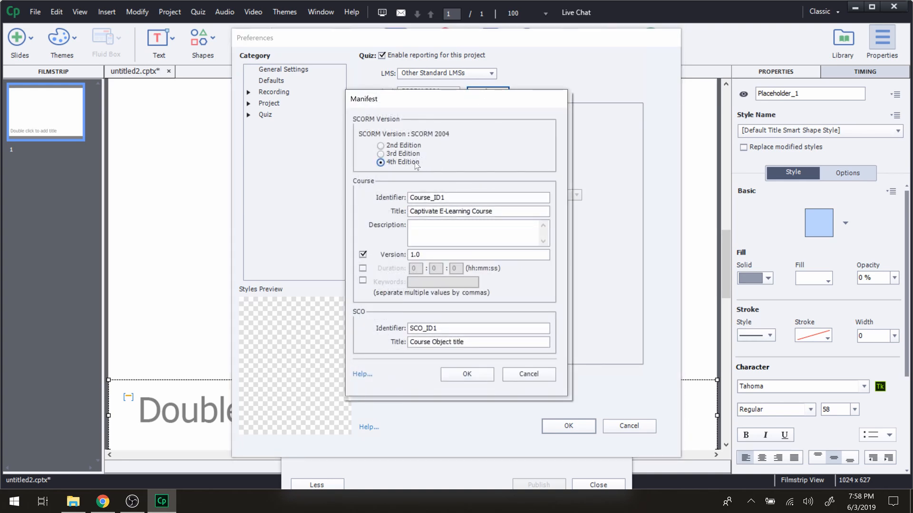
{"action": "left_click", "coordinate": [446, 226]}
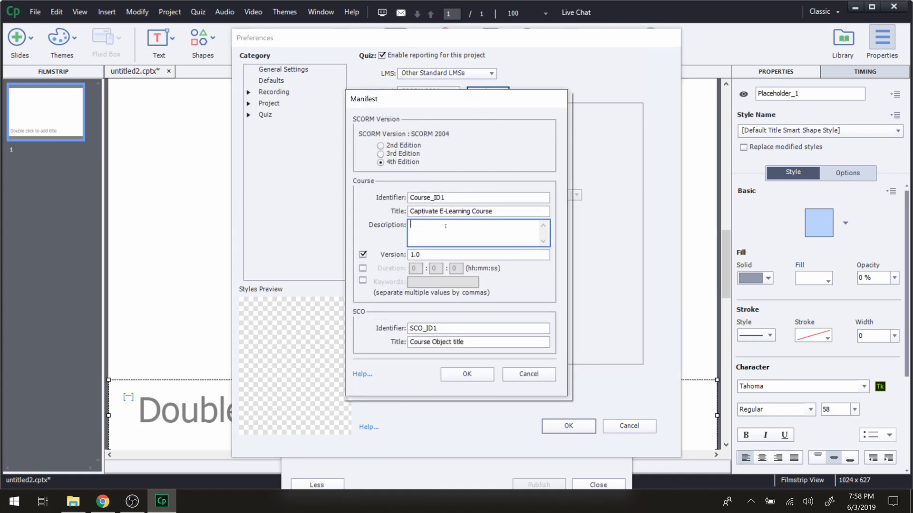
{"action": "type", "text": "Accessibility Test"}
{"action": "left_click", "coordinate": [476, 374]}
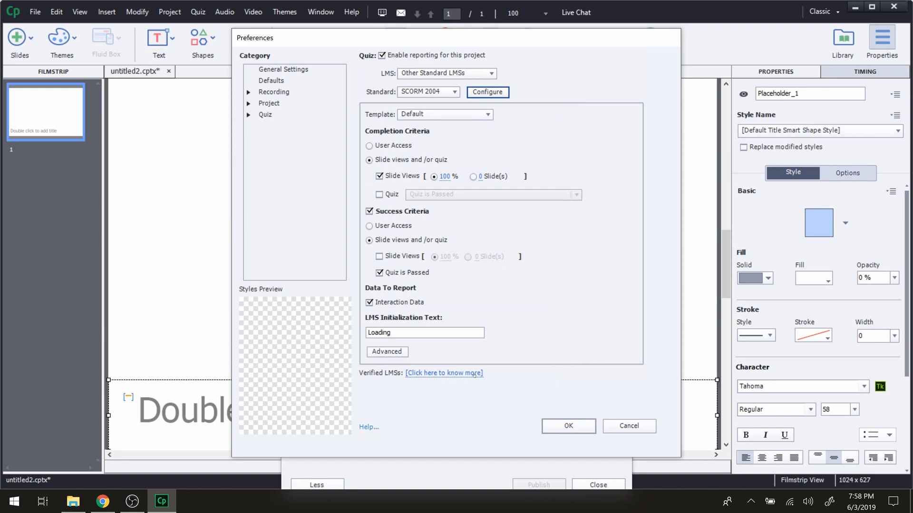
Review the advanced LMS settings and the general preferences
{"action": "left_click", "coordinate": [403, 352]}
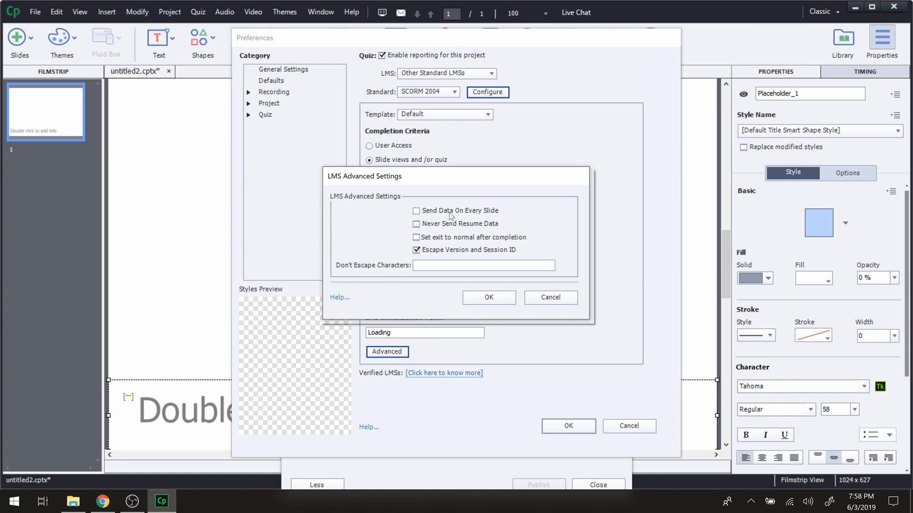
{"action": "left_click", "coordinate": [489, 298]}
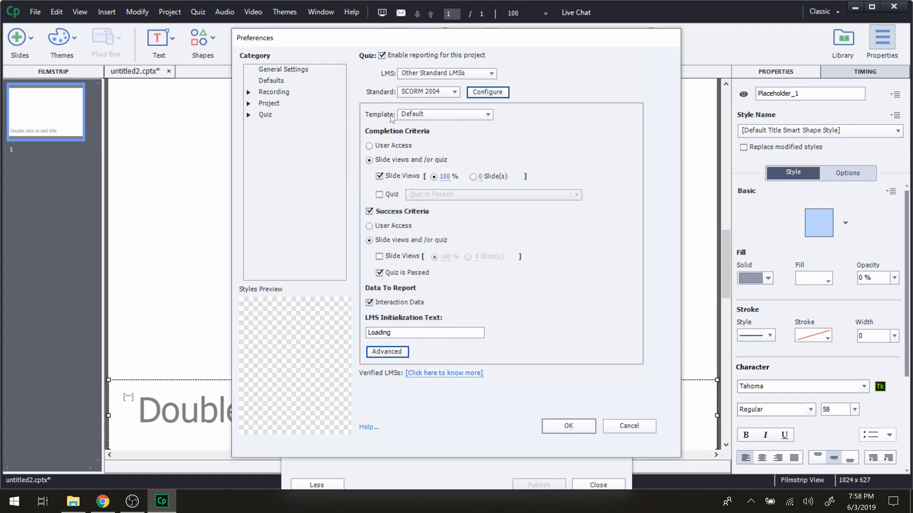
{"action": "left_click", "coordinate": [281, 70]}
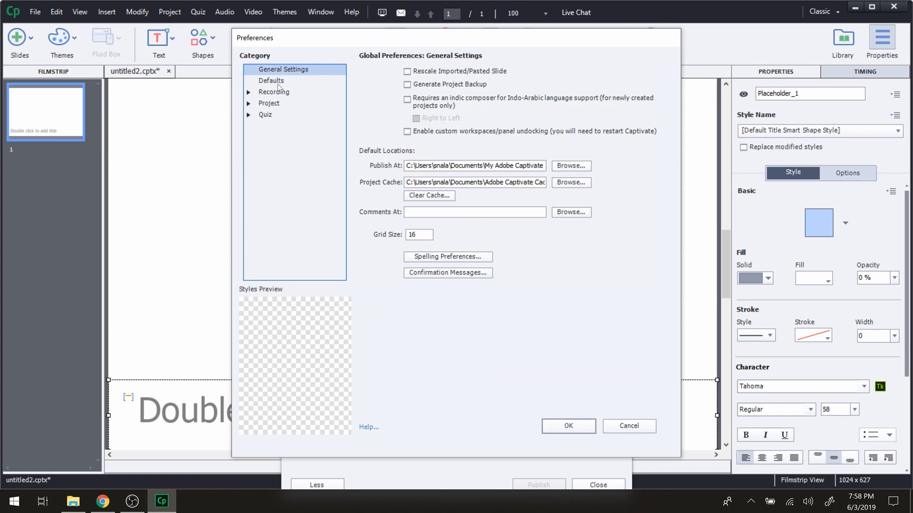
Set the default display duration of Text Caption objects to Rest of Slide in the project defaults
{"action": "left_click", "coordinate": [278, 83]}
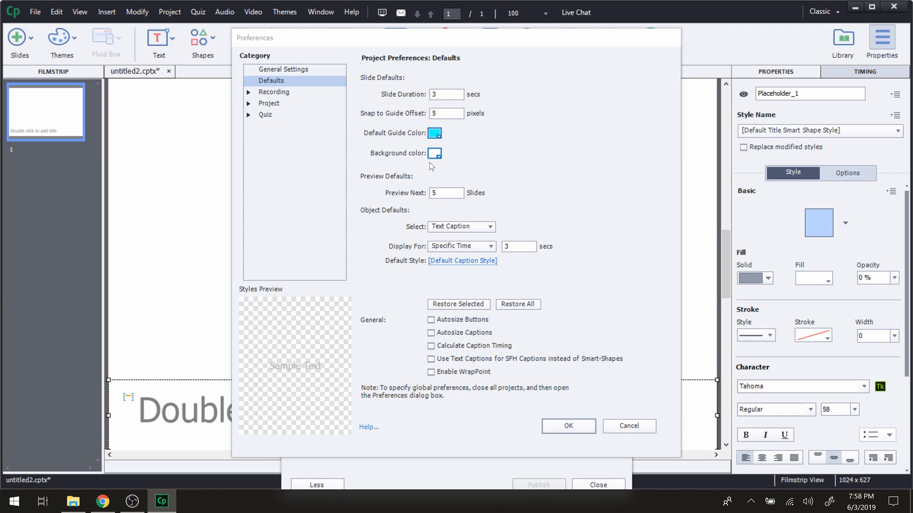
{"action": "left_click", "coordinate": [455, 227]}
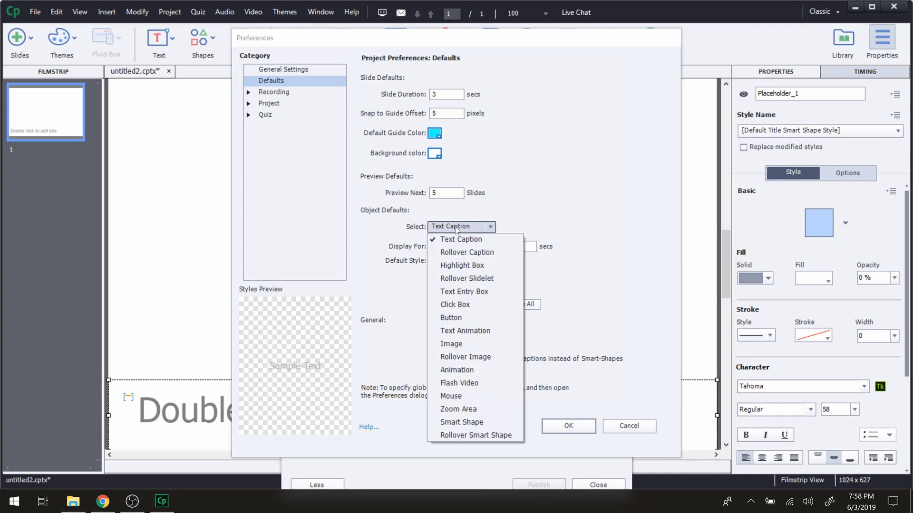
{"action": "left_click", "coordinate": [455, 227]}
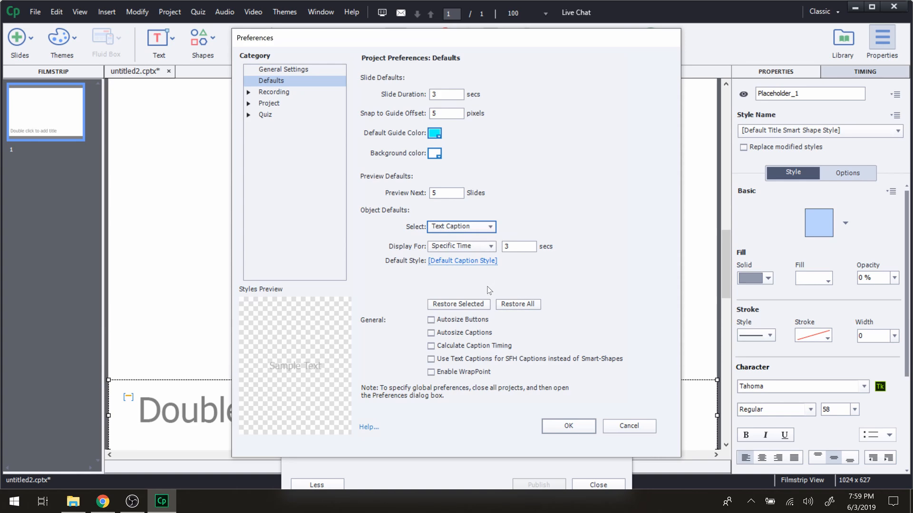
{"action": "left_click", "coordinate": [477, 247]}
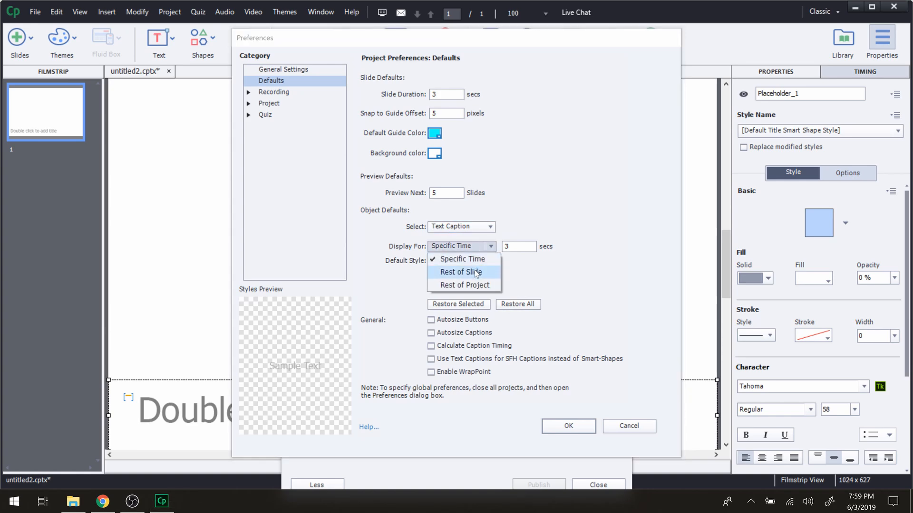
{"action": "left_click", "coordinate": [475, 272]}
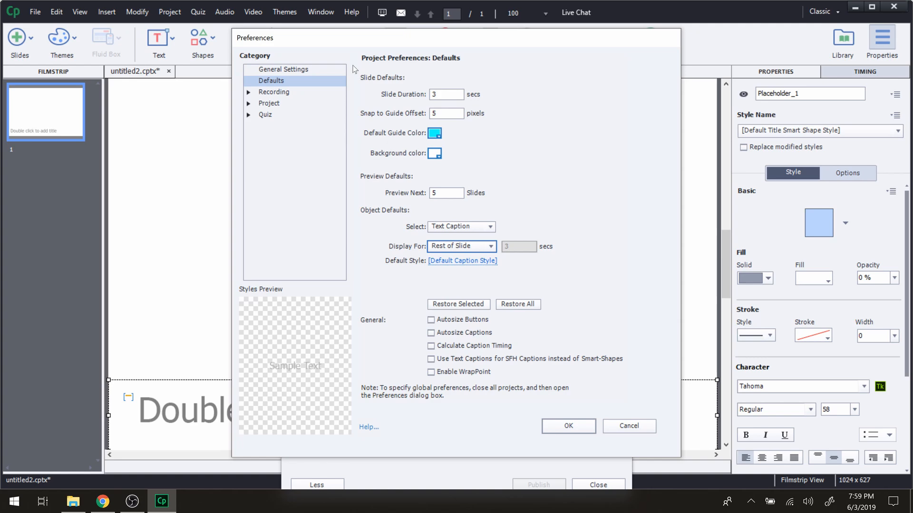
Review the recording settings and expand the Recording and Project preference categories
{"action": "left_click", "coordinate": [281, 92]}
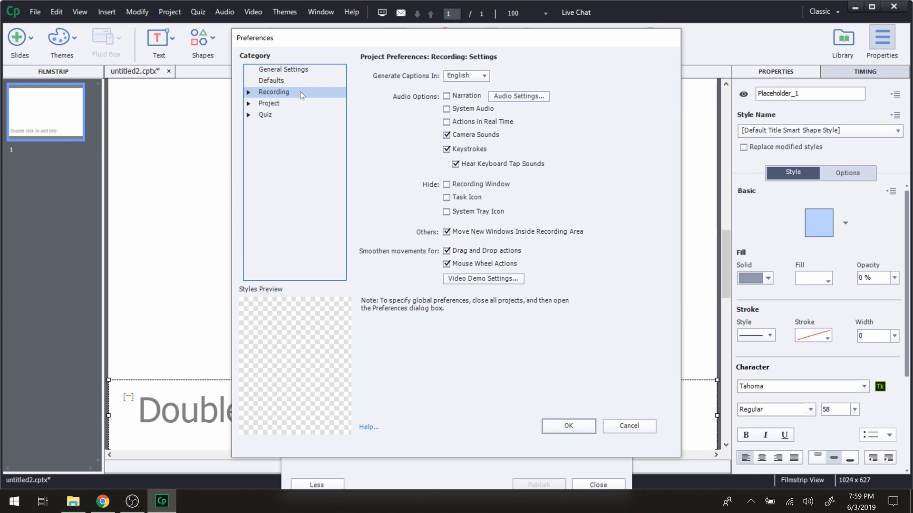
{"action": "left_click", "coordinate": [248, 92]}
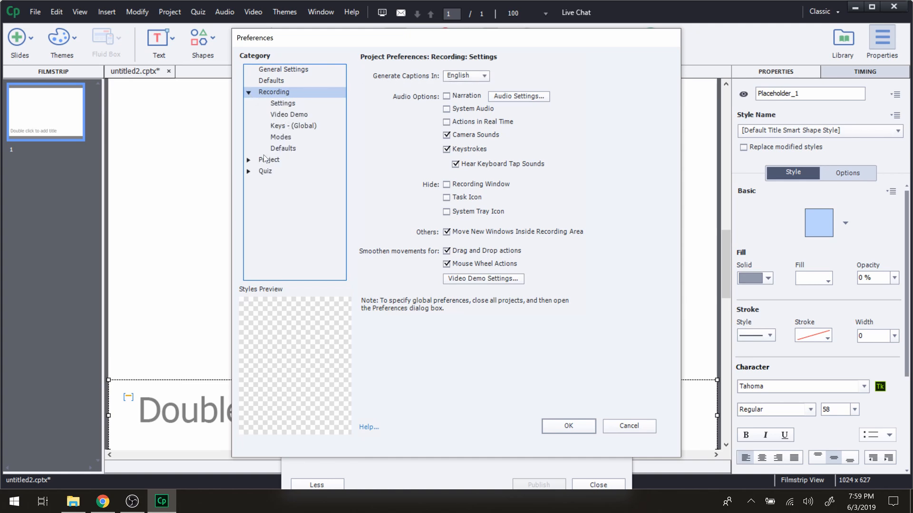
{"action": "left_click", "coordinate": [249, 160]}
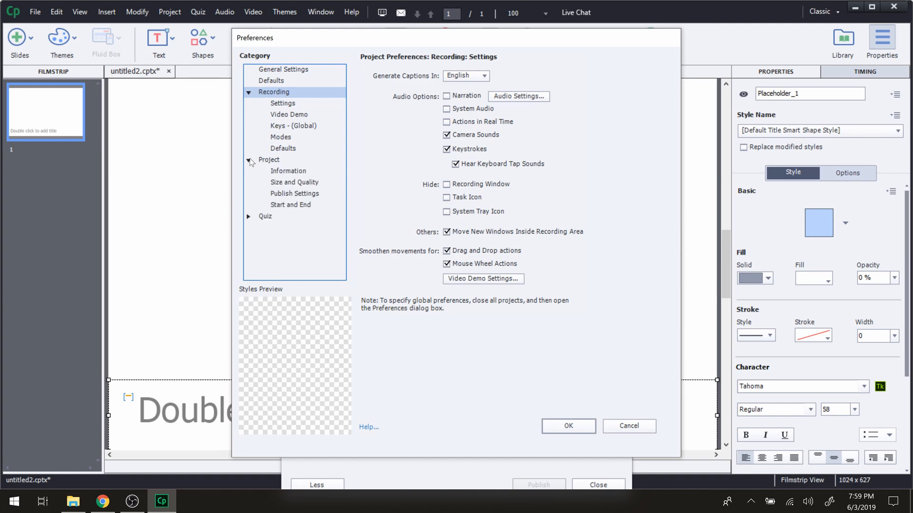
Enter "This is an accessibility test." as the description in the project information
{"action": "left_click", "coordinate": [276, 161]}
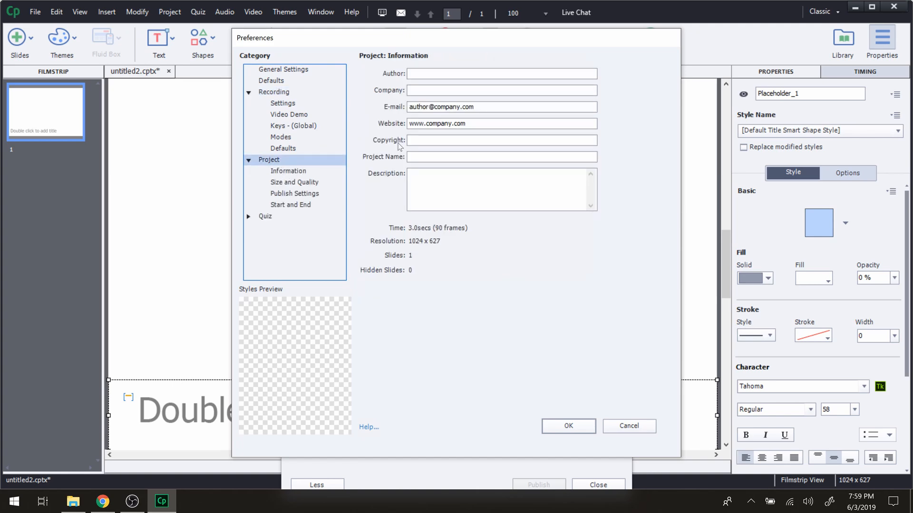
{"action": "left_click", "coordinate": [420, 172]}
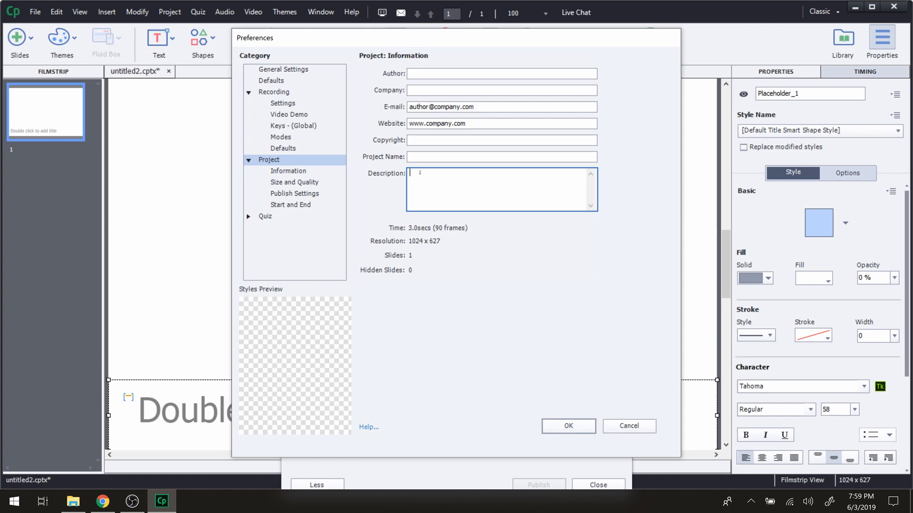
{"action": "type", "text": "They"}
{"action": "key", "text": "BackSpace"}
{"action": "key", "text": "BackSpace"}
{"action": "key", "text": "BackSpace"}
{"action": "key", "text": "BackSpace"}
{"action": "key", "text": "BackSpace"}
{"action": "type", "text": "This"}
{"action": "key", "text": "BackSpace"}
{"action": "key", "text": "BackSpace"}
{"action": "key", "text": "BackSpace"}
{"action": "type", "text": "his a"}
{"action": "key", "text": "BackSpace"}
{"action": "type", "text": "is an accessibility test."}
{"action": "left_click", "coordinate": [459, 238]}
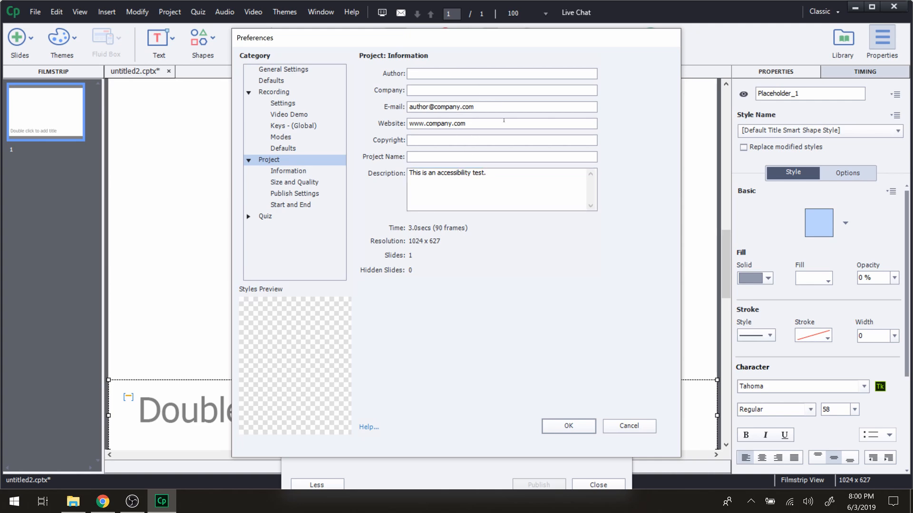
Fill in the author's name and the company name in the project information
{"action": "left_click", "coordinate": [454, 73]}
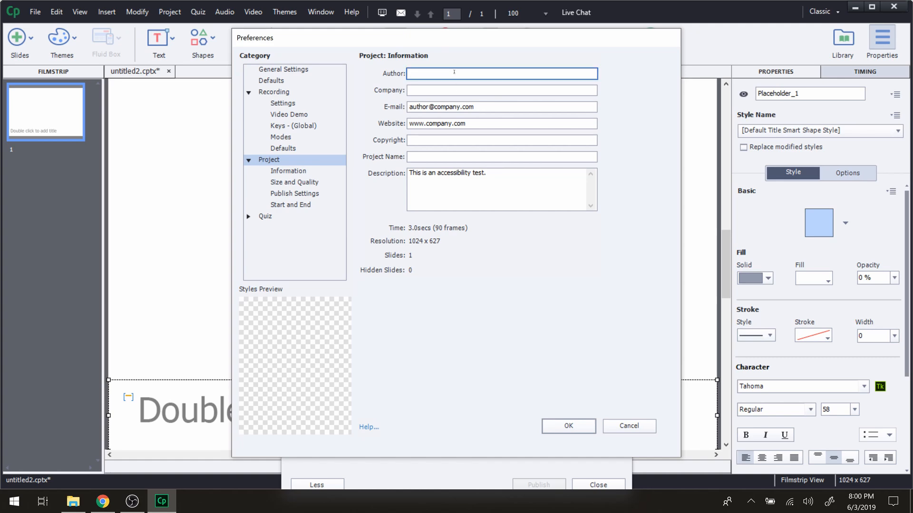
{"action": "type", "text": "Steve"}
{"action": "left_click", "coordinate": [467, 95]}
{"action": "type", "text": "Steve"}
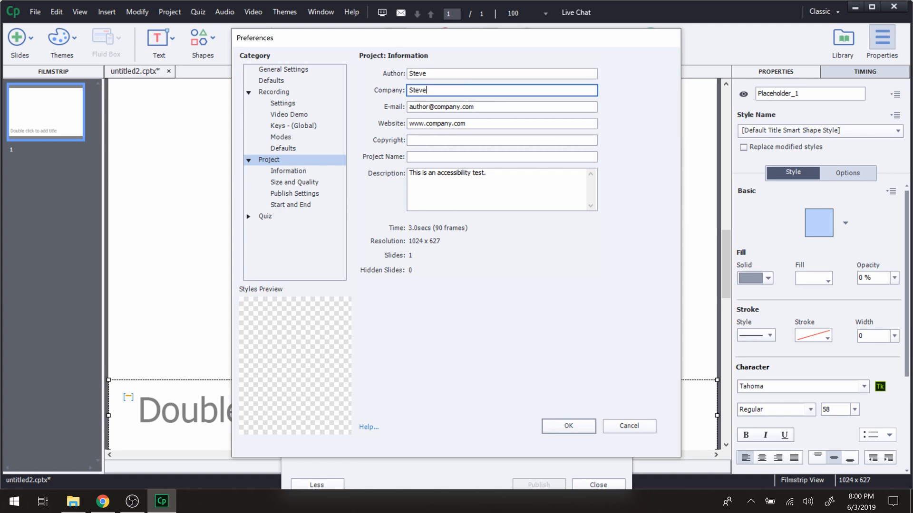
{"action": "type", "text": "'s Company"}
Review the project's size and quality preferences and its publish settings, including the Enable Accessibility option
{"action": "left_click", "coordinate": [300, 183]}
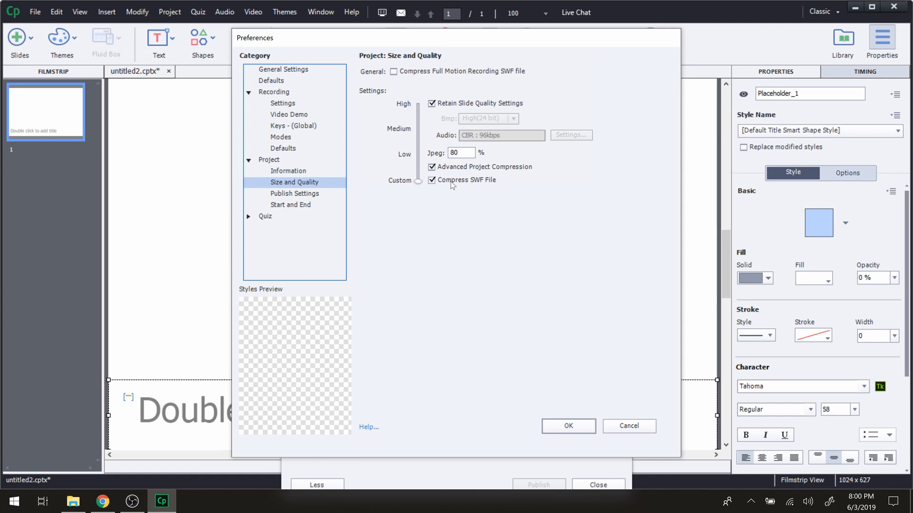
{"action": "left_click", "coordinate": [312, 195]}
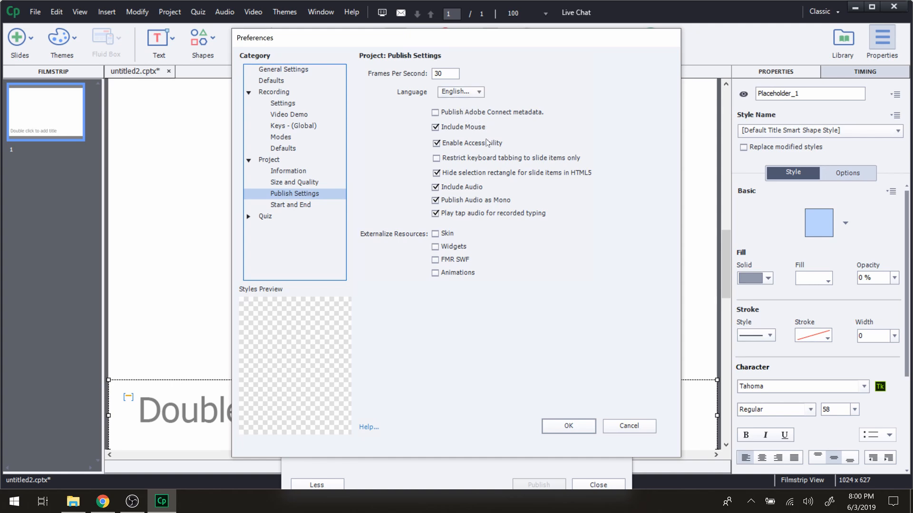
{"action": "left_click", "coordinate": [436, 143]}
Set the preloader percentage to 20 in the project's Start and End preferences
{"action": "left_click", "coordinate": [307, 207]}
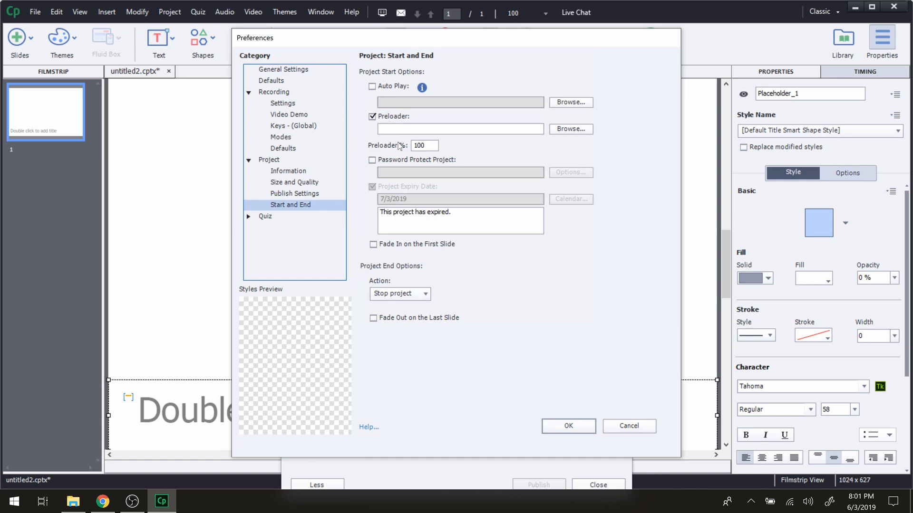
{"action": "double_click", "coordinate": [431, 146]}
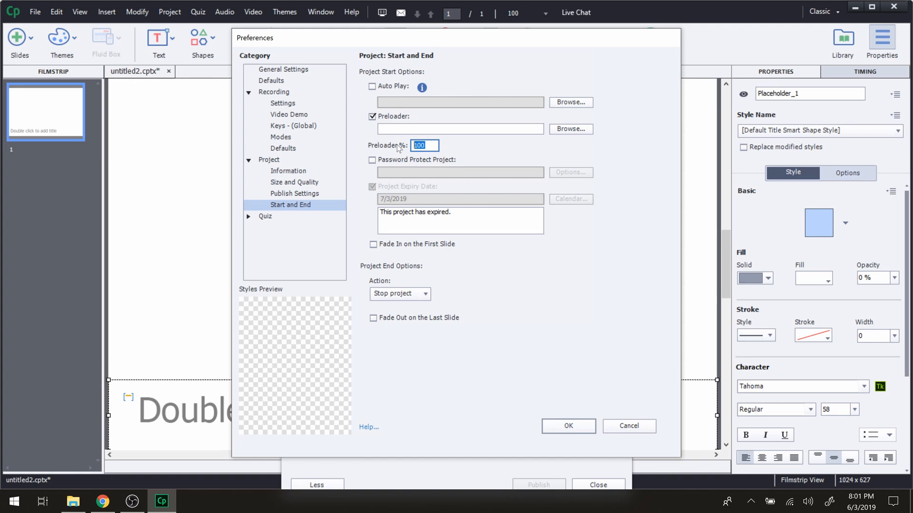
{"action": "type", "text": "20"}
{"action": "left_click", "coordinate": [470, 155]}
Check the available project end actions and review the quiz reporting and general preferences
{"action": "left_click", "coordinate": [400, 295]}
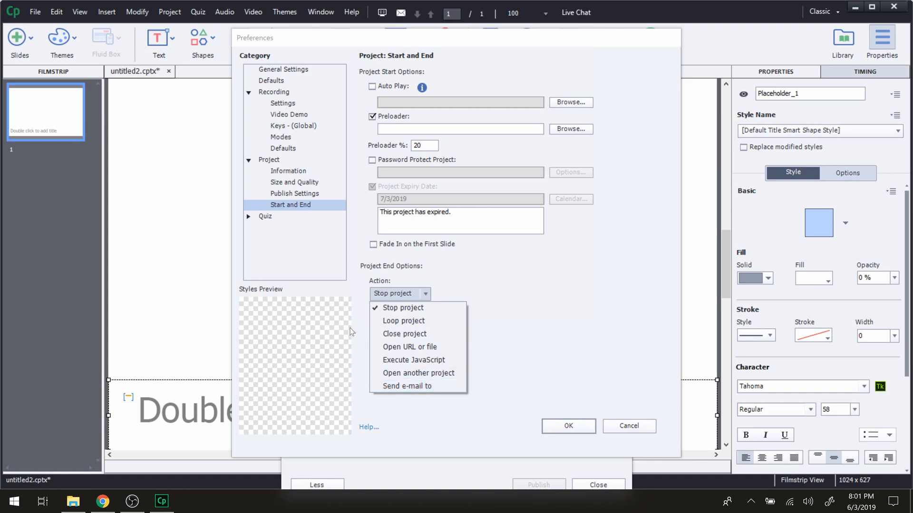
{"action": "left_click", "coordinate": [305, 252]}
{"action": "left_click", "coordinate": [269, 219]}
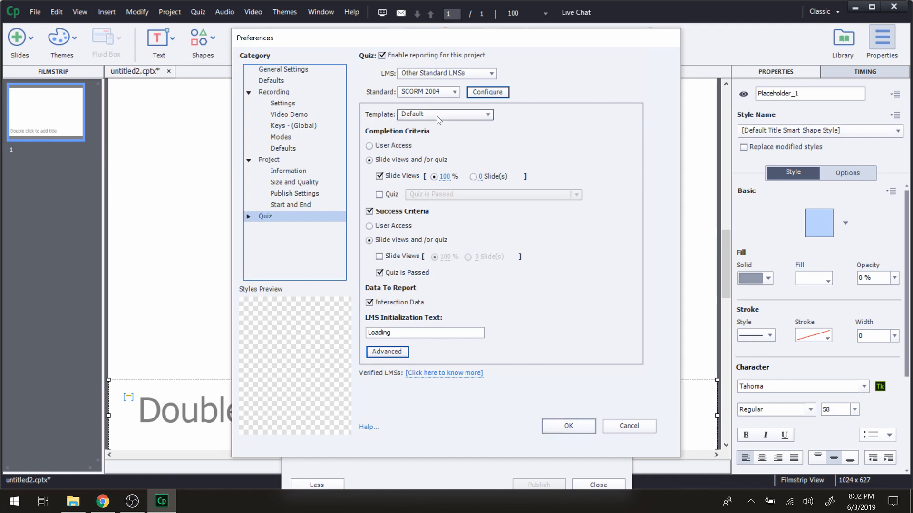
{"action": "left_click", "coordinate": [304, 71]}
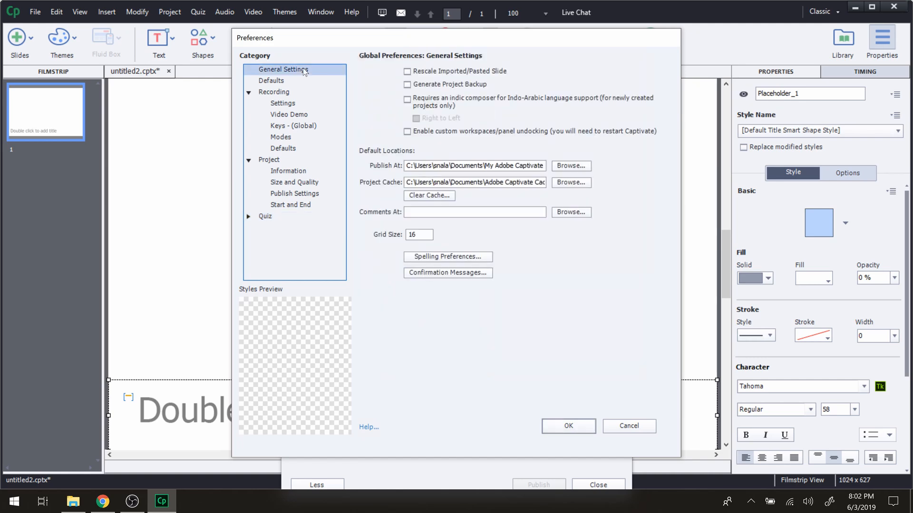
Restore the selected Text Caption object defaults and set their display duration to Rest of Slide again
{"action": "left_click", "coordinate": [280, 83]}
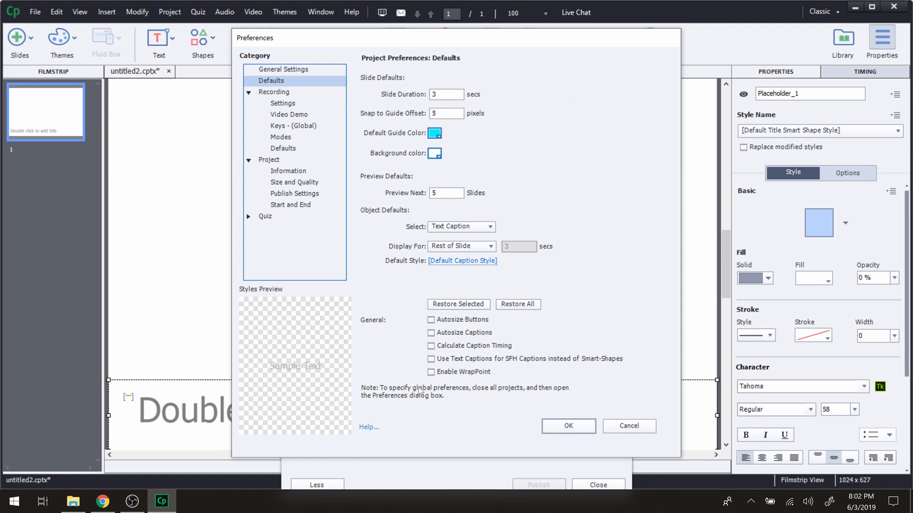
{"action": "left_click", "coordinate": [458, 305]}
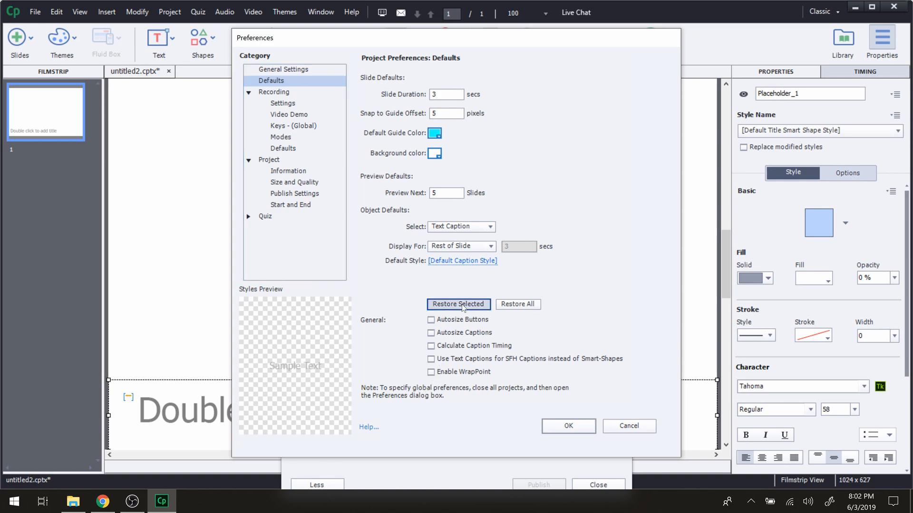
{"action": "left_click", "coordinate": [483, 248]}
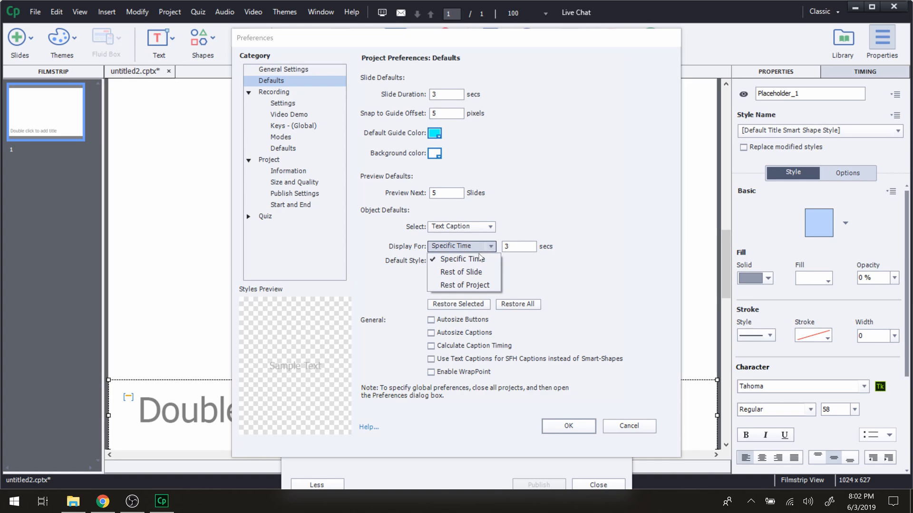
{"action": "left_click", "coordinate": [473, 272]}
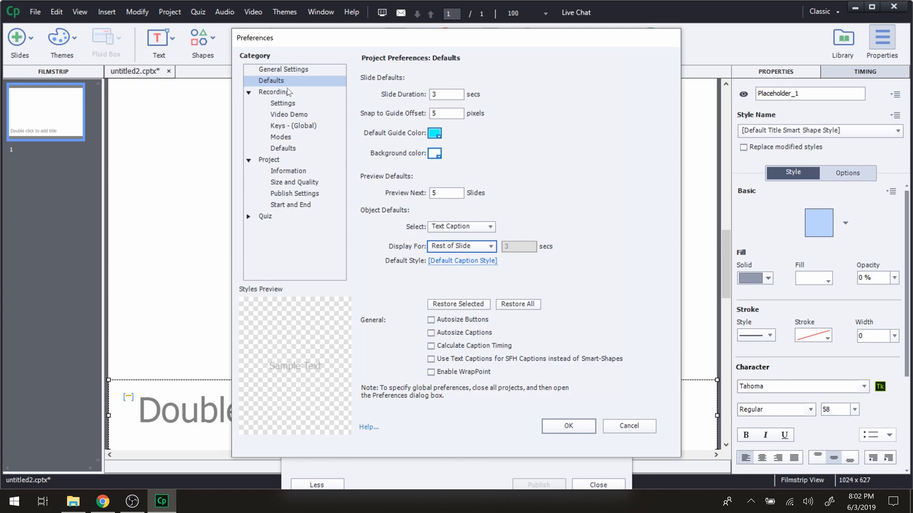
Apply the preferences and close the Publish To My Computer dialog without publishing
{"action": "left_click", "coordinate": [283, 70]}
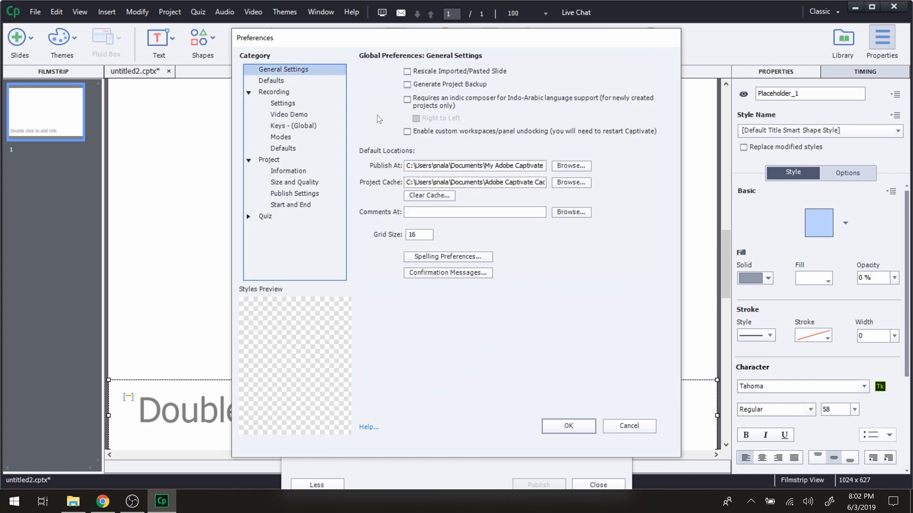
{"action": "left_click", "coordinate": [570, 427]}
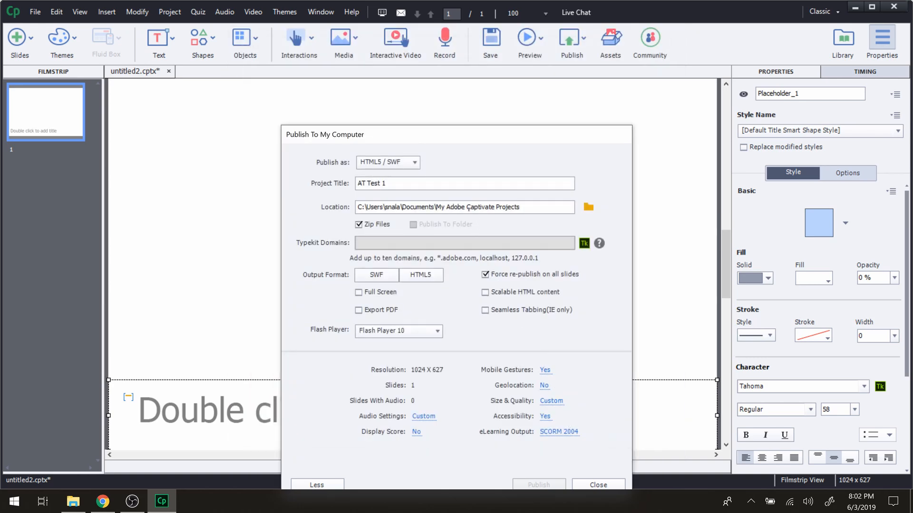
{"action": "left_click_drag", "start_coordinate": [444, 136], "coordinate": [445, 86]}
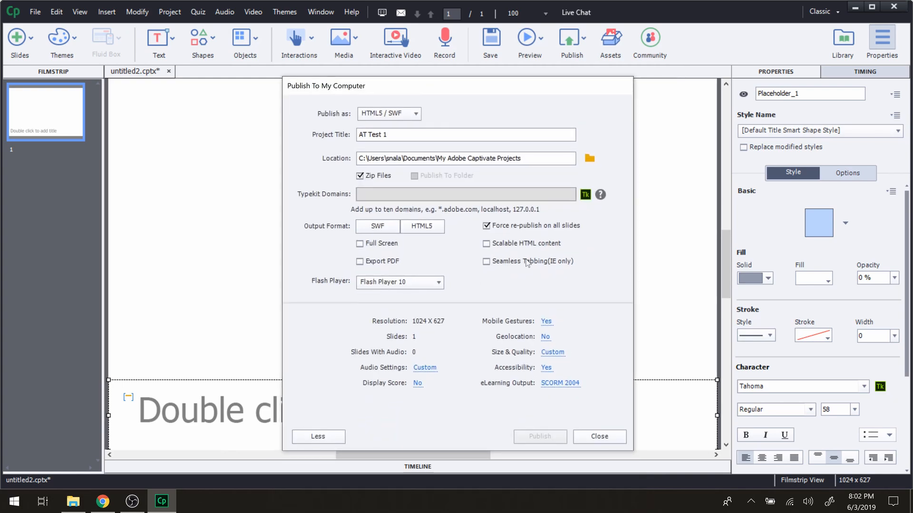
{"action": "left_click", "coordinate": [601, 437]}
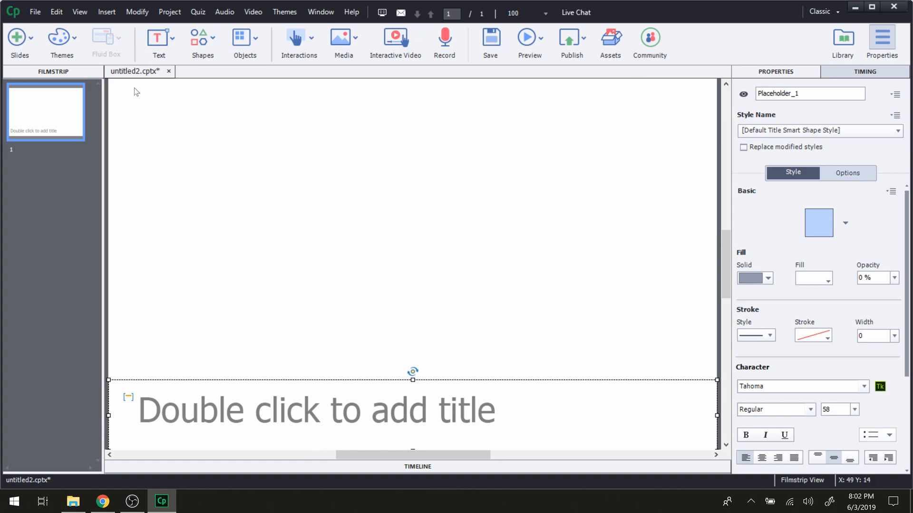
Save the project as a Captivate file named "Accessibility Test 1" in the My Adobe Captivate Projects folder
{"action": "left_click", "coordinate": [37, 12]}
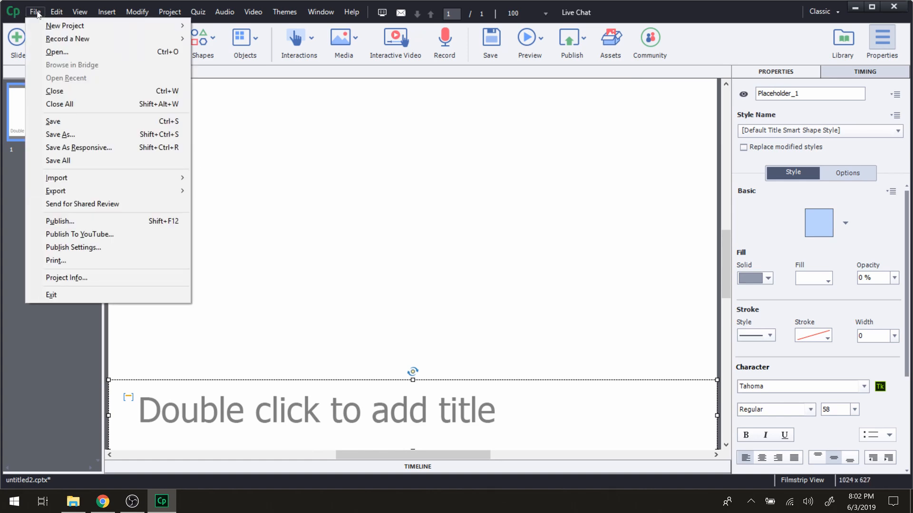
{"action": "left_click", "coordinate": [67, 135]}
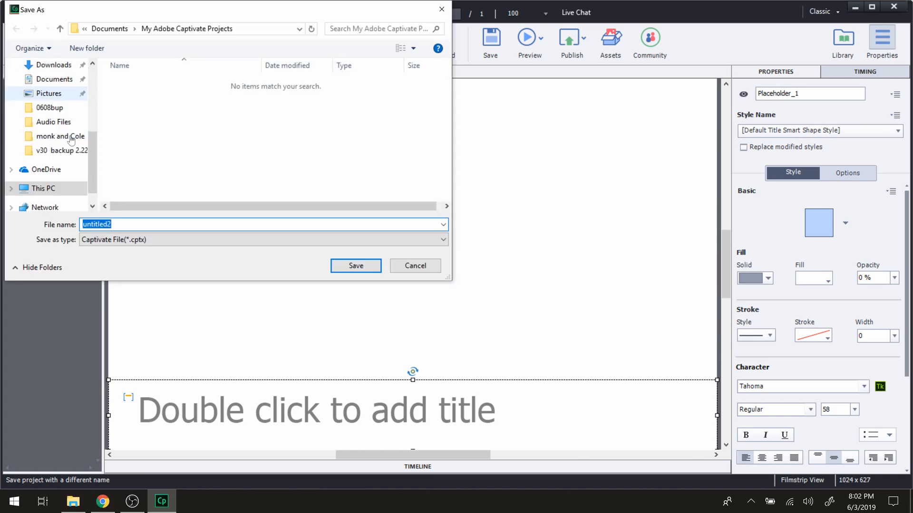
{"action": "type", "text": "Acce"}
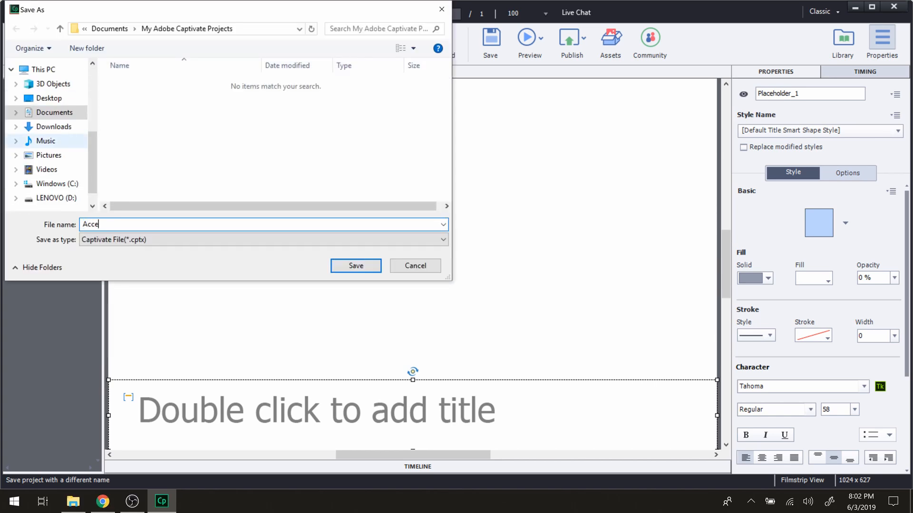
{"action": "type", "text": "ssibility Test 1"}
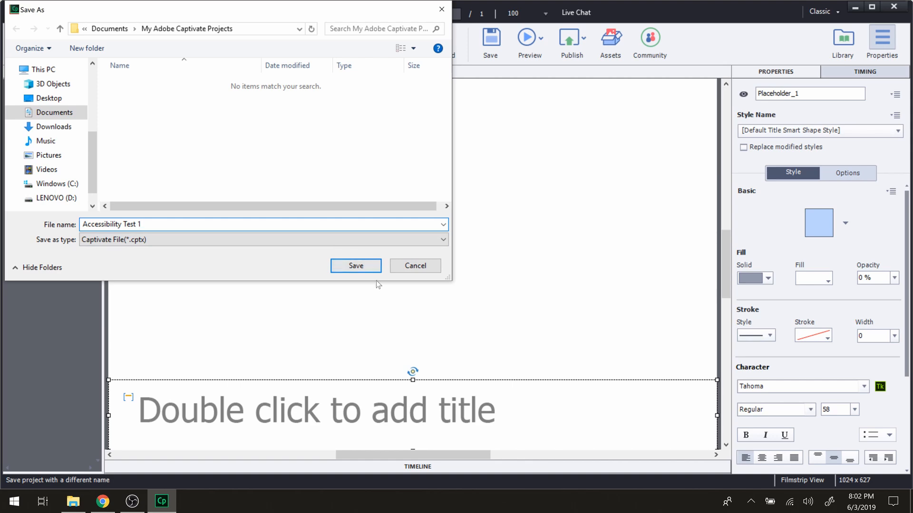
{"action": "left_click", "coordinate": [363, 267]}
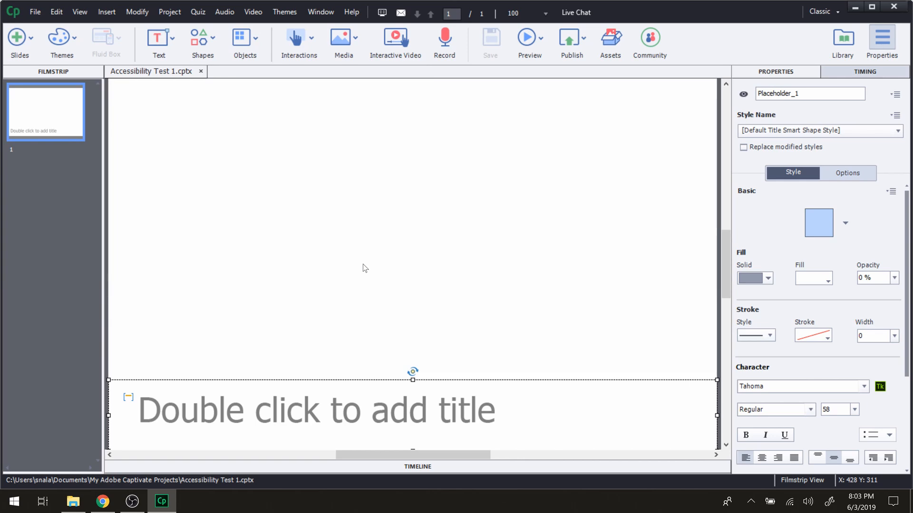
Open the online Adobe Captivate Help page in the browser
{"action": "left_click", "coordinate": [352, 12]}
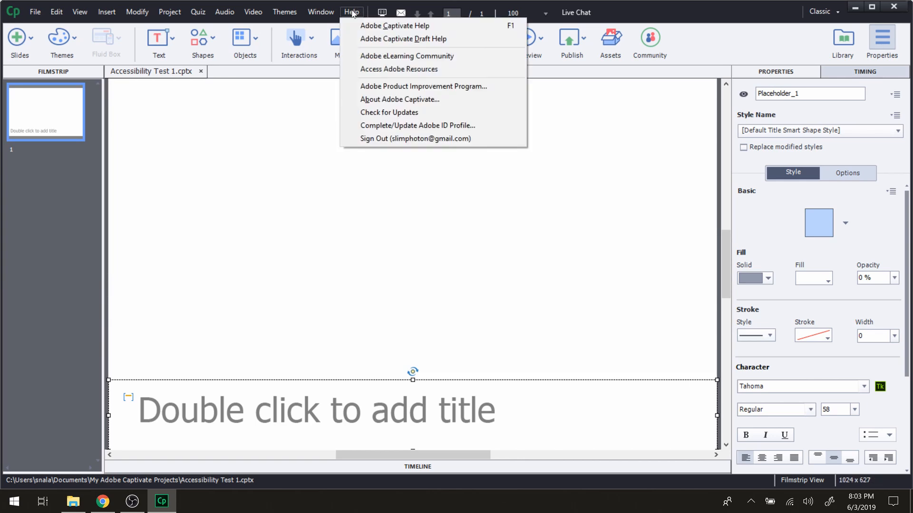
{"action": "left_click", "coordinate": [361, 25]}
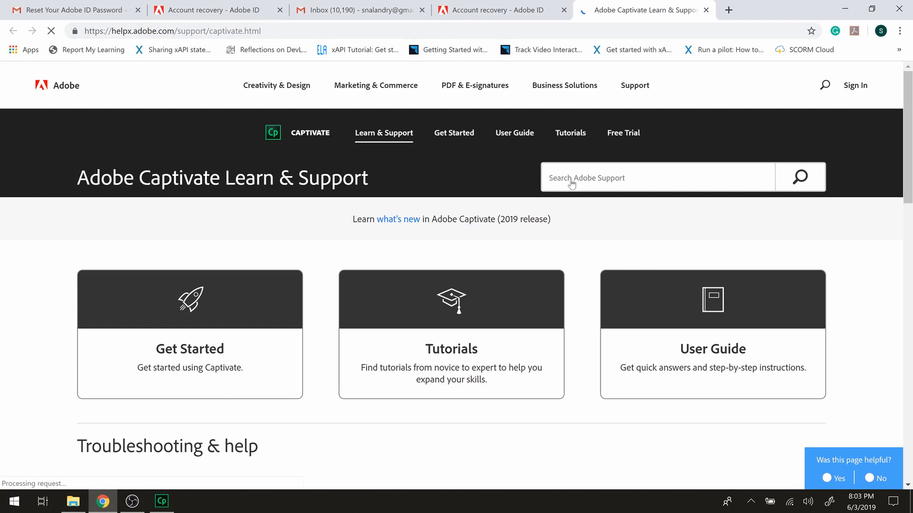
Search Adobe Captivate support for "auto play" and look through the results for relevant articles
{"action": "left_click", "coordinate": [589, 179]}
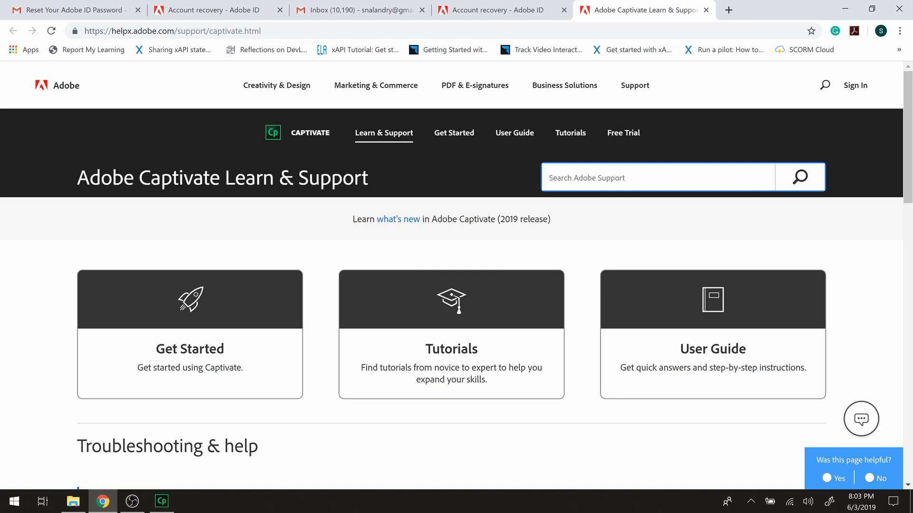
{"action": "type", "text": "auto play"}
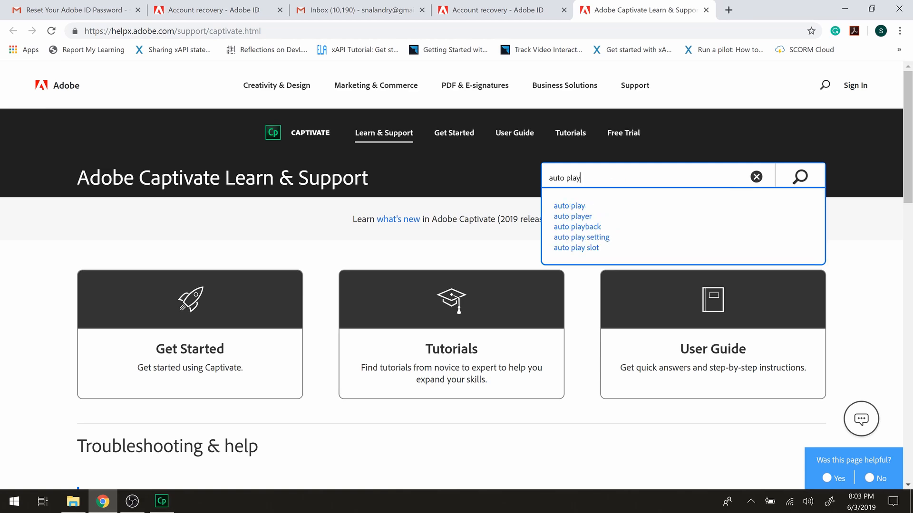
{"action": "left_click", "coordinate": [580, 210]}
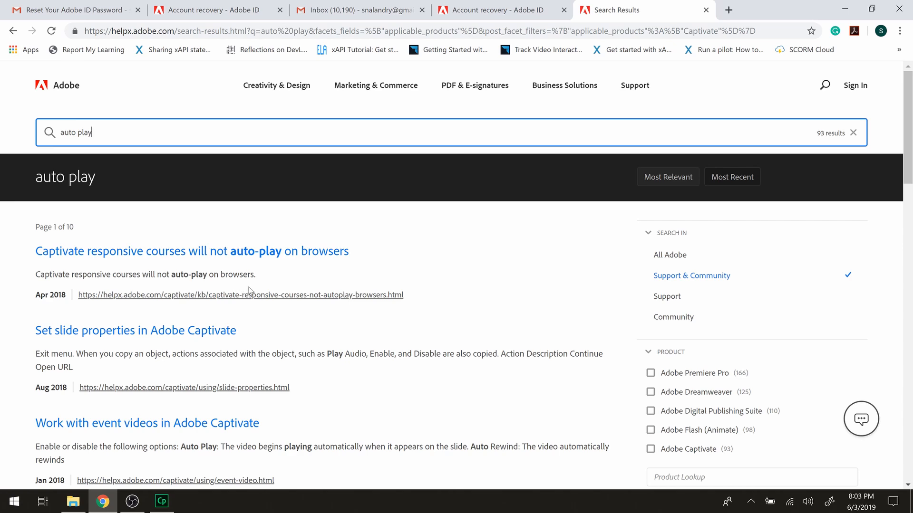
{"action": "scroll", "coordinate": [249, 291], "scroll_direction": "down", "scroll_amount": 1}
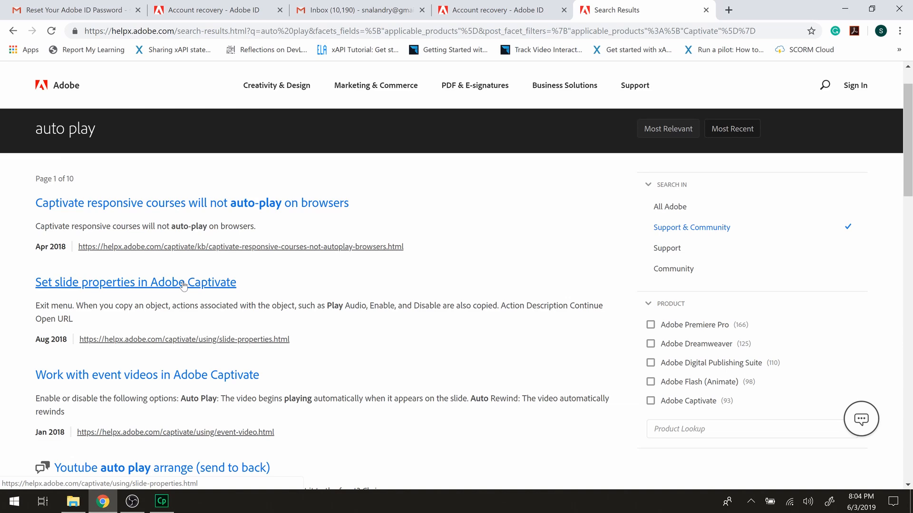
{"action": "scroll", "coordinate": [214, 314], "scroll_direction": "down", "scroll_amount": 1}
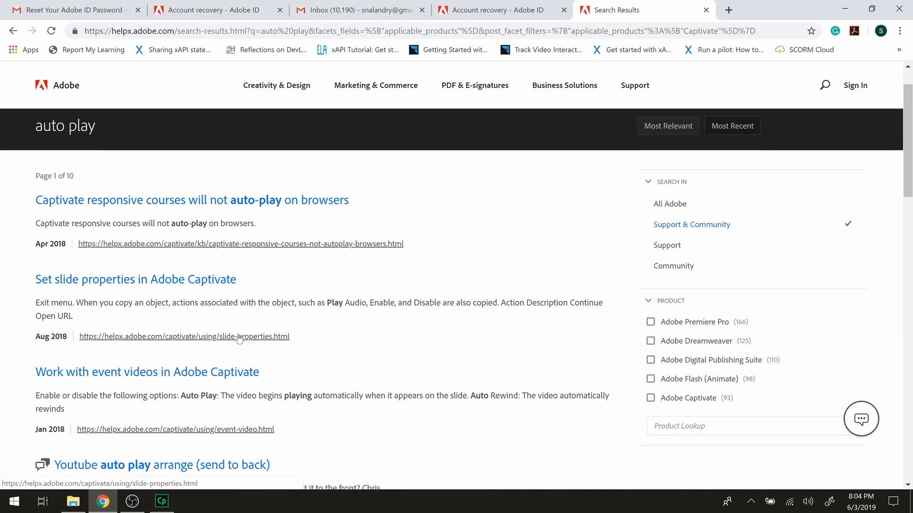
{"action": "scroll", "coordinate": [239, 337], "scroll_direction": "down", "scroll_amount": 1}
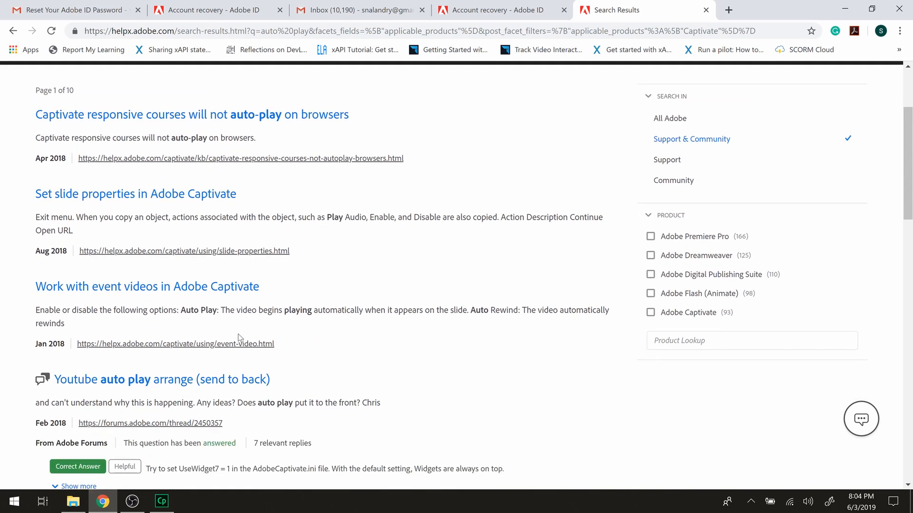
{"action": "scroll", "coordinate": [239, 338], "scroll_direction": "down", "scroll_amount": 1}
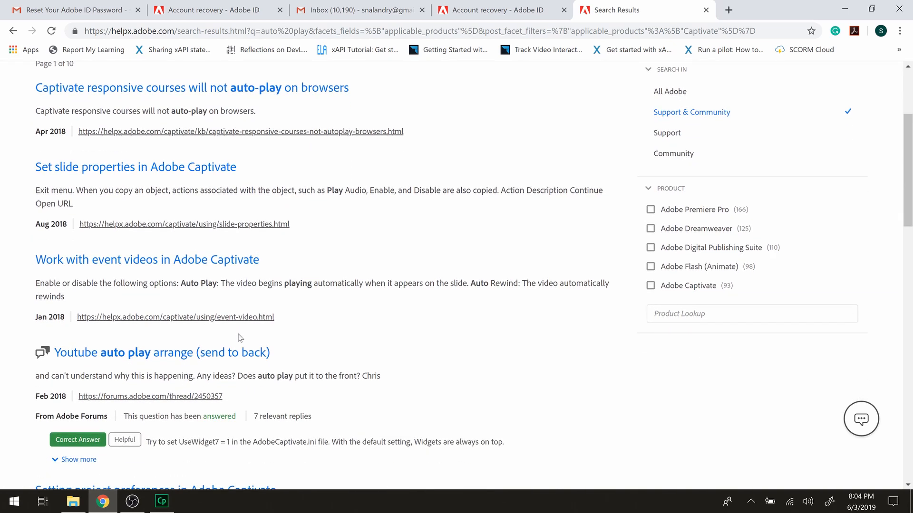
{"action": "scroll", "coordinate": [239, 337], "scroll_direction": "down", "scroll_amount": 2}
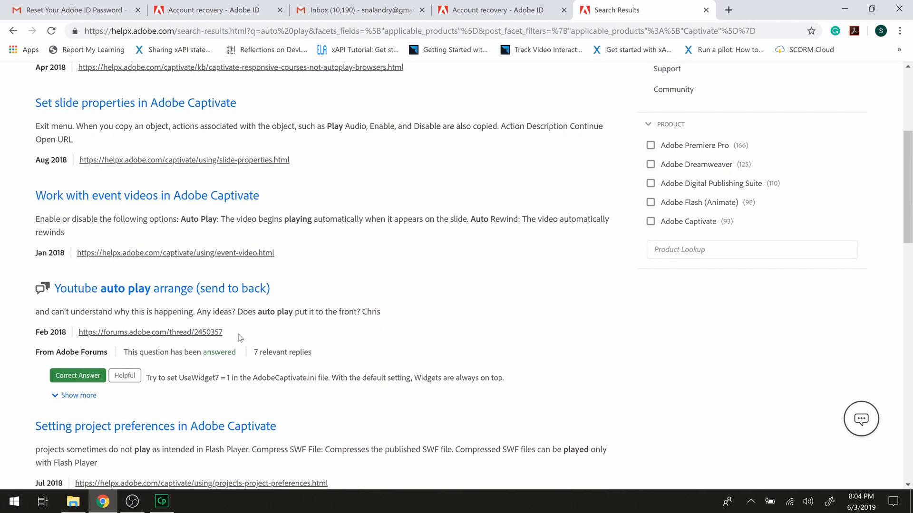
Switch back to Captivate and replace the slide's title placeholder text with "Accessibility Test 1"
{"action": "left_click", "coordinate": [162, 501]}
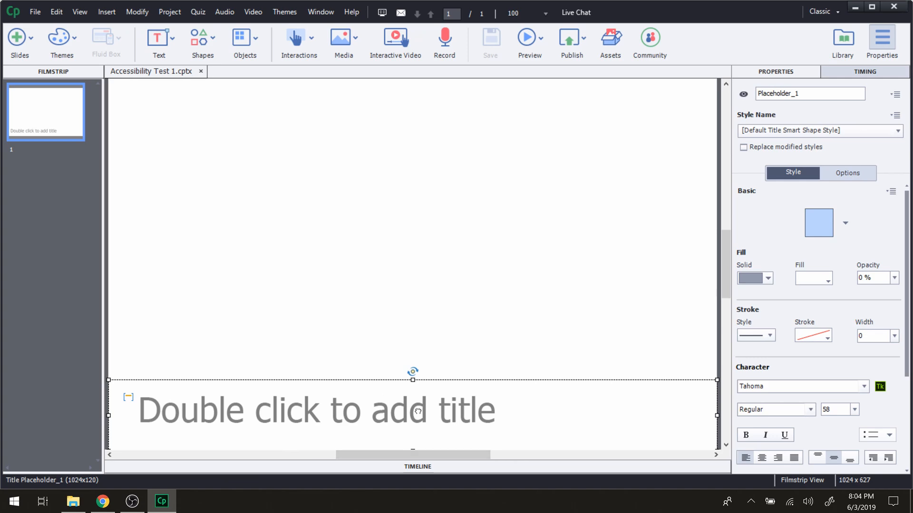
{"action": "double_click", "coordinate": [451, 415]}
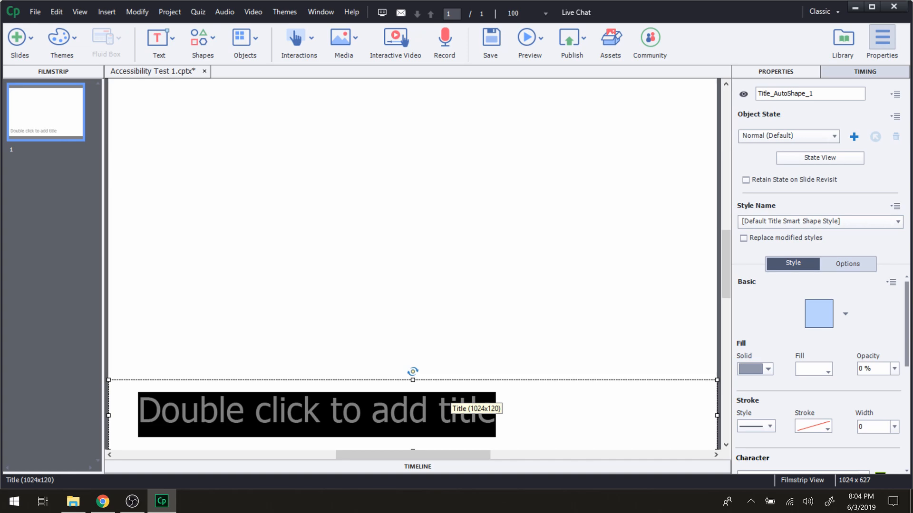
{"action": "type", "text": "A"}
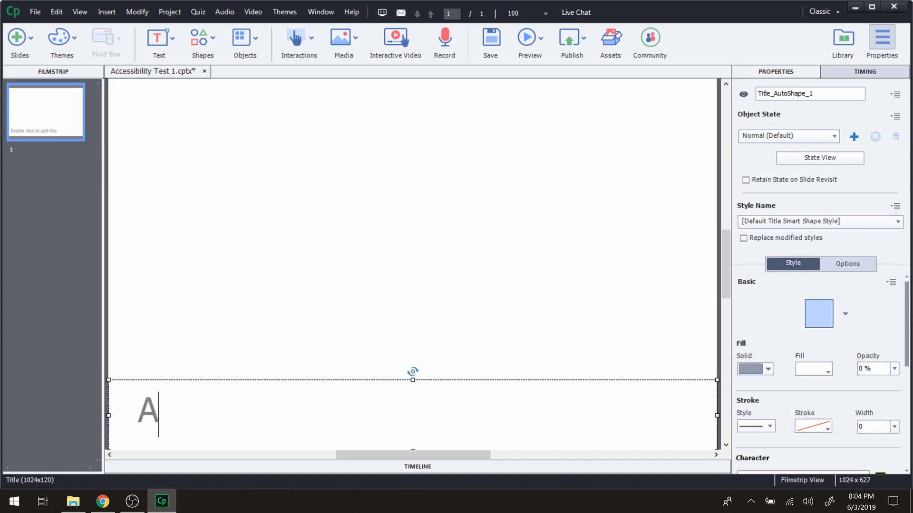
{"action": "type", "text": "ccessibility"}
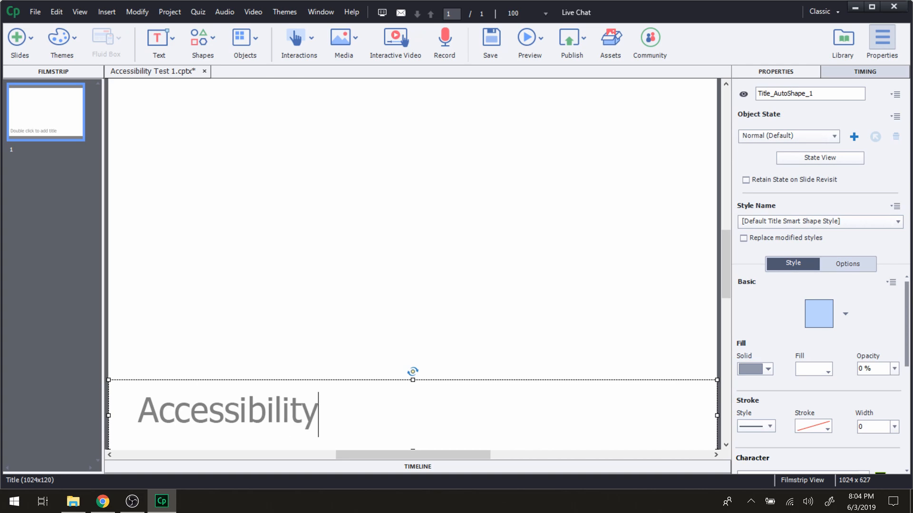
{"action": "type", "text": " Test 1"}
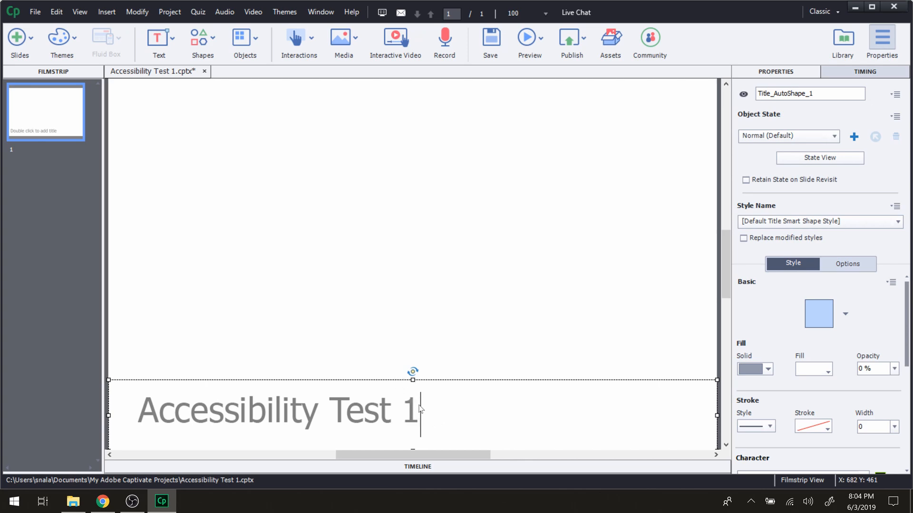
Reposition the title box slightly higher on the slide, aligned with the slide's side edges
{"action": "left_click_drag", "start_coordinate": [419, 406], "coordinate": [320, 413]}
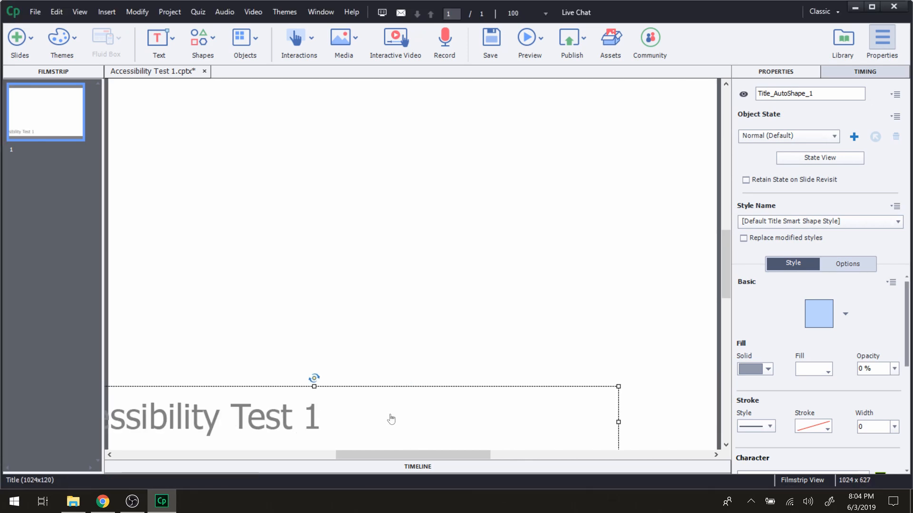
{"action": "left_click", "coordinate": [402, 381]}
{"action": "left_click", "coordinate": [354, 401]}
{"action": "left_click", "coordinate": [351, 391]}
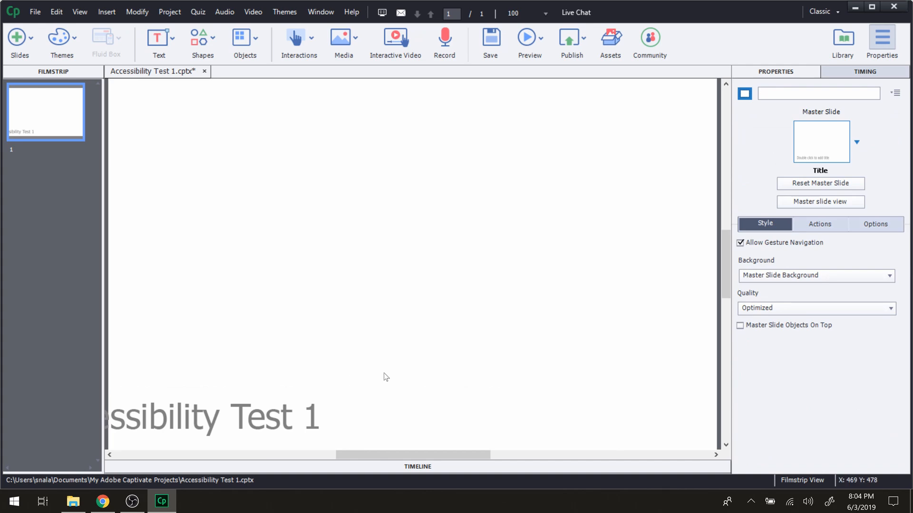
{"action": "left_click", "coordinate": [365, 410]}
{"action": "left_click_drag", "start_coordinate": [373, 403], "coordinate": [475, 394]}
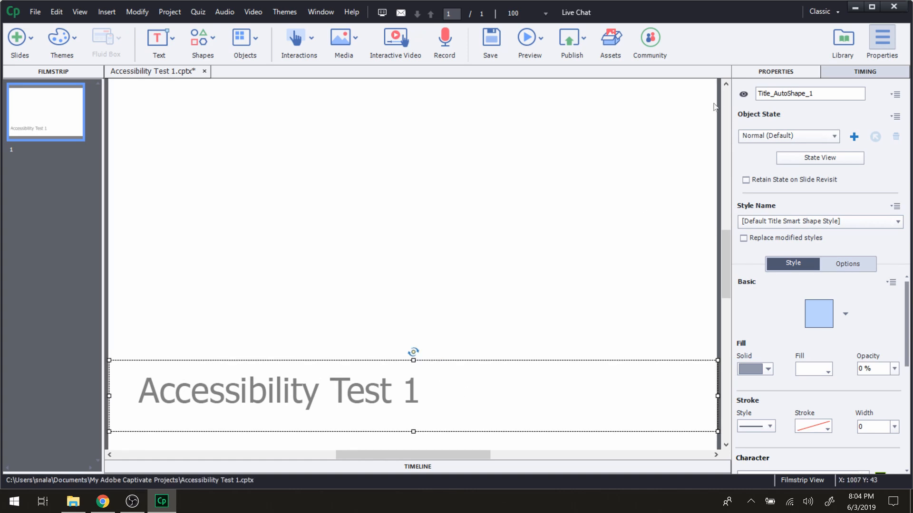
Try to rename the title object as "Accessibility Object Title"
{"action": "left_click", "coordinate": [832, 94]}
{"action": "double_click", "coordinate": [792, 93]}
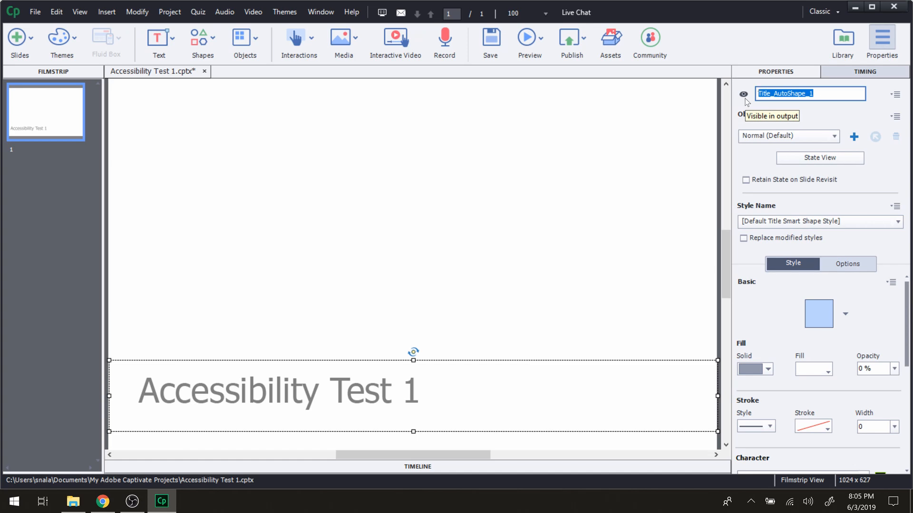
{"action": "type", "text": "Accr"}
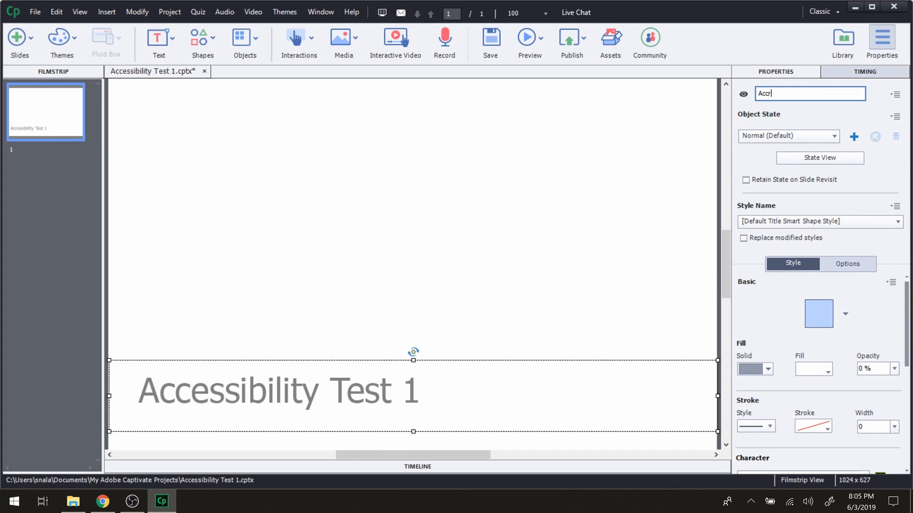
{"action": "key", "text": "BackSpace"}
{"action": "type", "text": "essibility Objet"}
{"action": "key", "text": "BackSpace"}
{"action": "type", "text": "ct Title"}
{"action": "key", "text": "Return"}
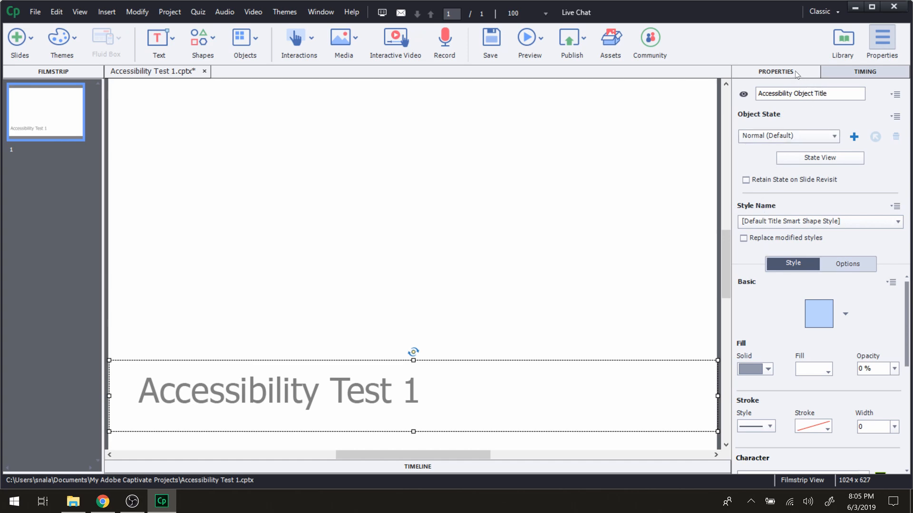
Turn off Auto Label in the title's Item Accessibility settings and set its accessibility name to "Accessibility Object Name"
{"action": "left_click", "coordinate": [895, 94]}
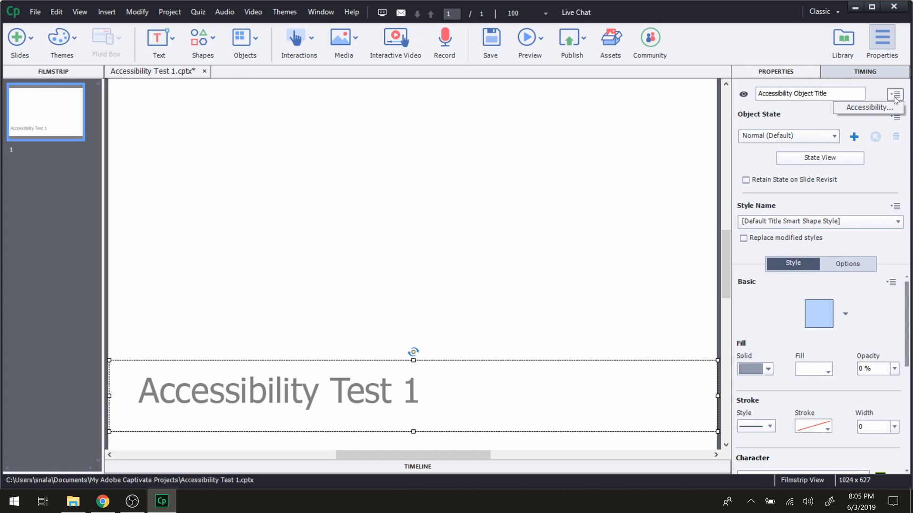
{"action": "left_click", "coordinate": [882, 107]}
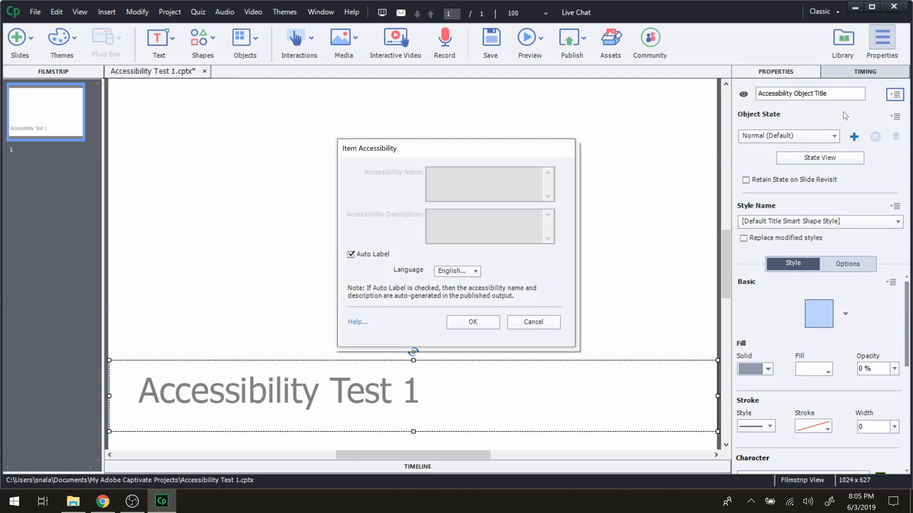
{"action": "left_click", "coordinate": [351, 256]}
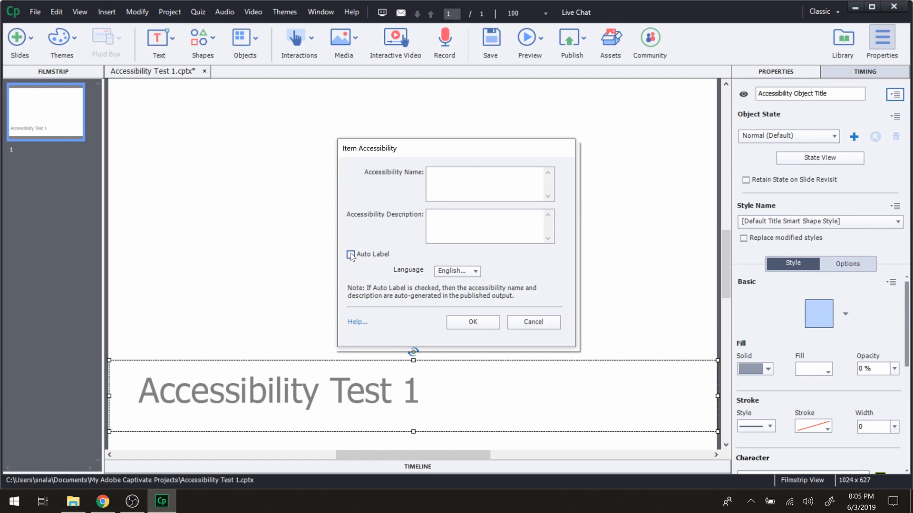
{"action": "left_click", "coordinate": [437, 174]}
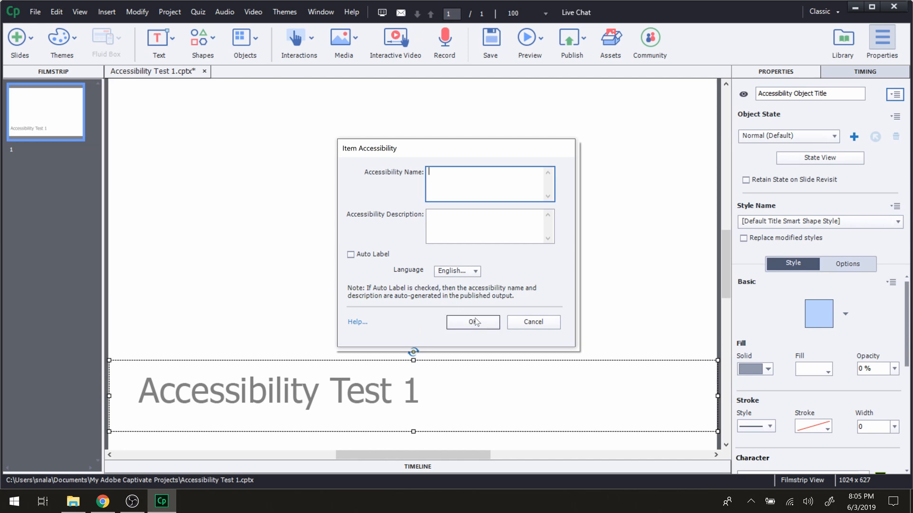
{"action": "left_click", "coordinate": [840, 94]}
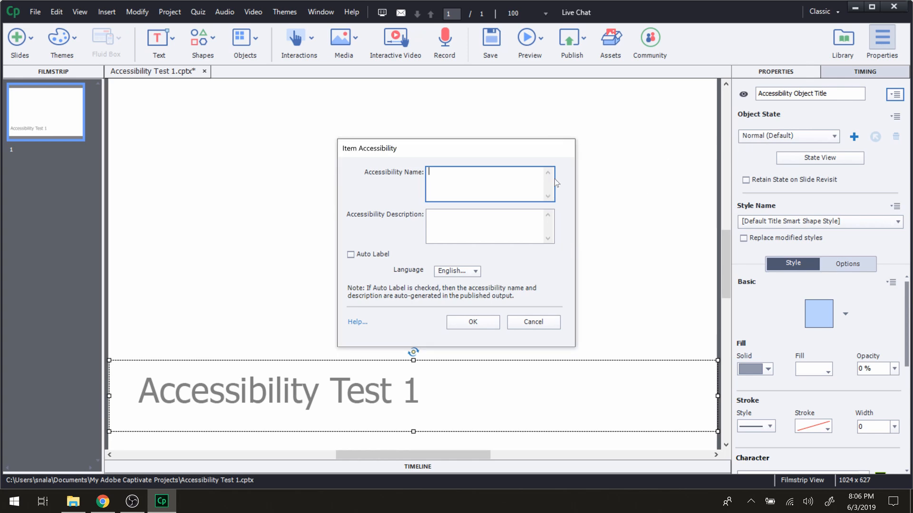
{"action": "type", "text": "Accessibility Object Name"}
{"action": "left_click", "coordinate": [571, 206]}
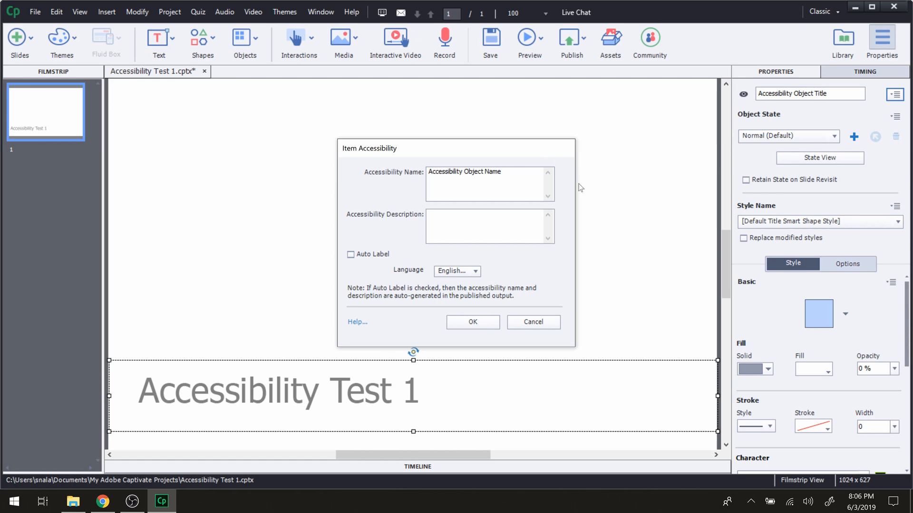
{"action": "left_click", "coordinate": [476, 322]}
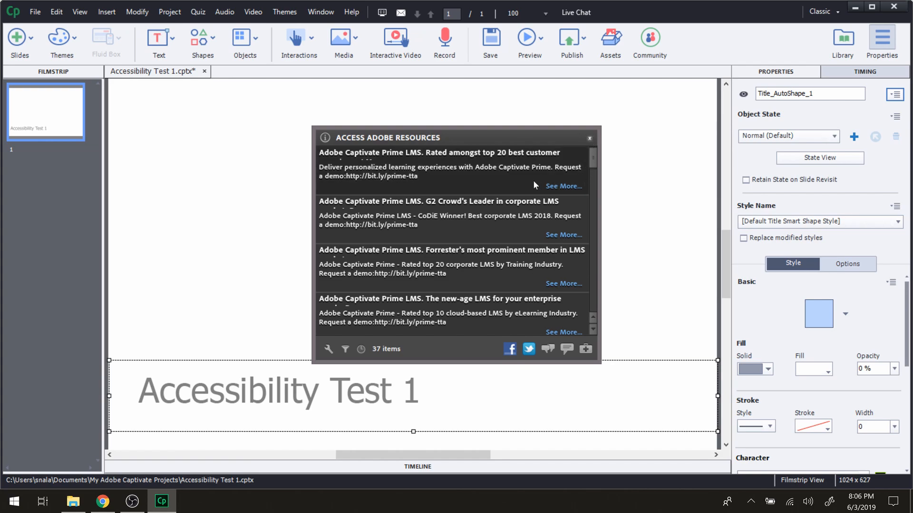
Turn off Enable Access Adobe Resources in the Access Adobe Resources settings and close that window
{"action": "left_click_drag", "start_coordinate": [593, 158], "coordinate": [599, 138]}
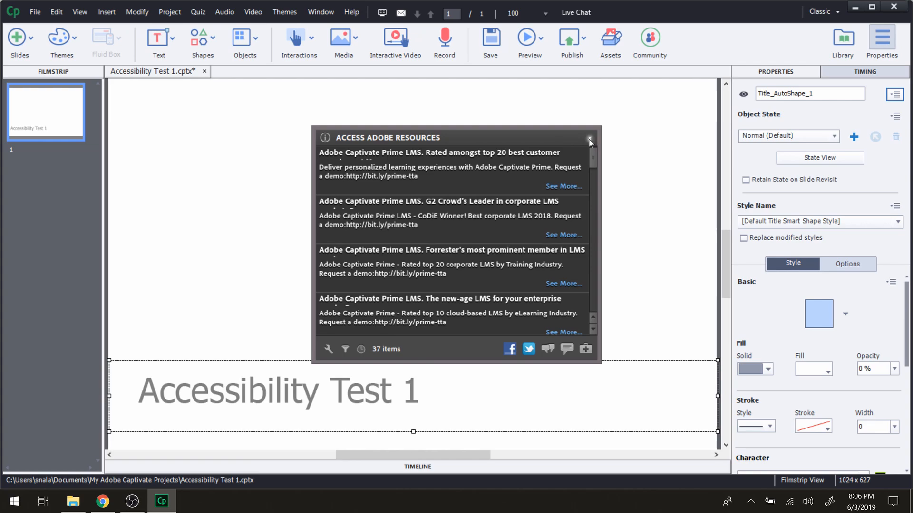
{"action": "scroll", "coordinate": [503, 227], "scroll_direction": "down", "scroll_amount": 10}
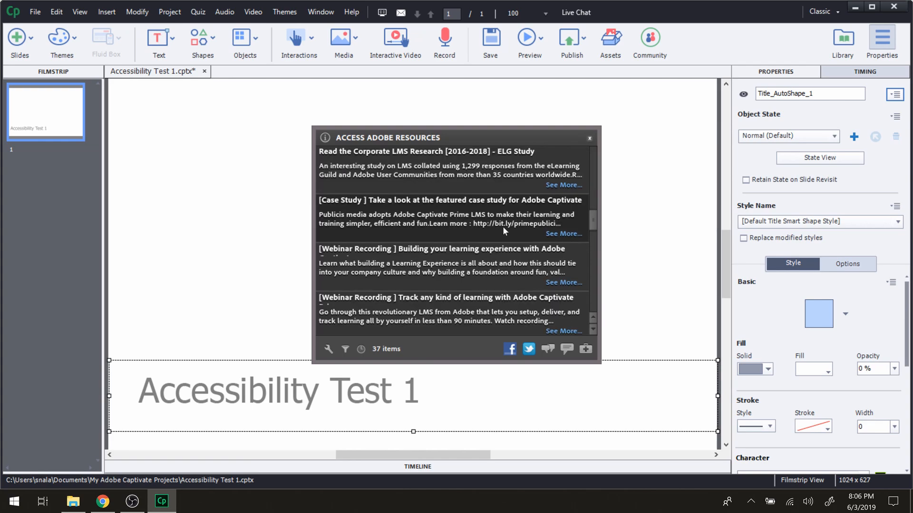
{"action": "left_click", "coordinate": [328, 350]}
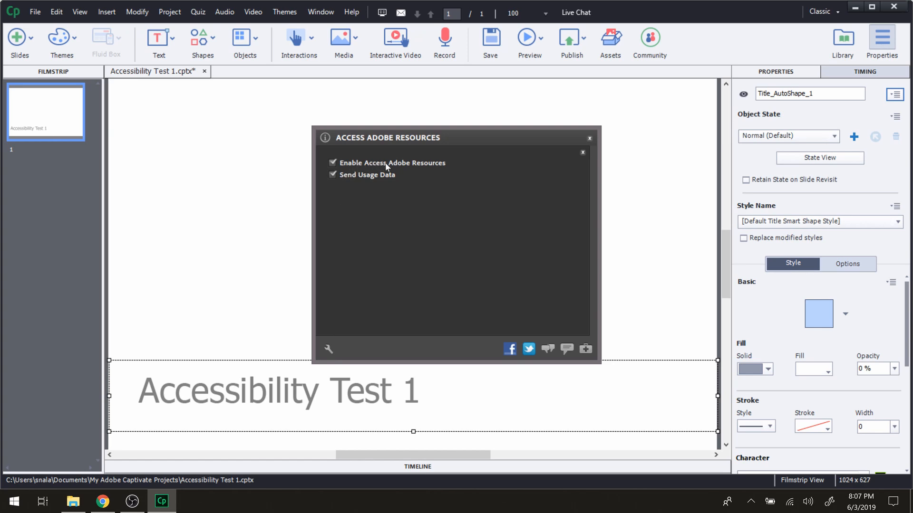
{"action": "left_click", "coordinate": [333, 162]}
{"action": "left_click", "coordinate": [589, 139]}
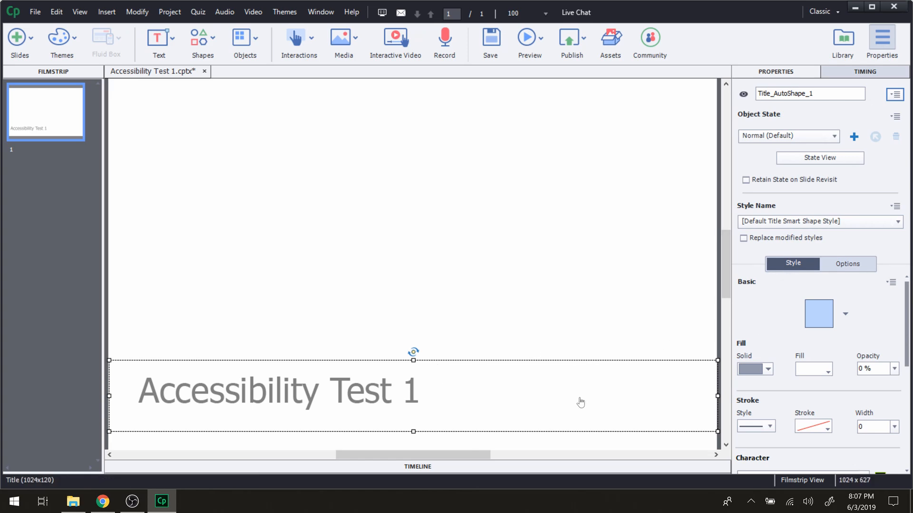
Give the title box a solid fill at 100 % opacity and deselect it
{"action": "left_click", "coordinate": [771, 370]}
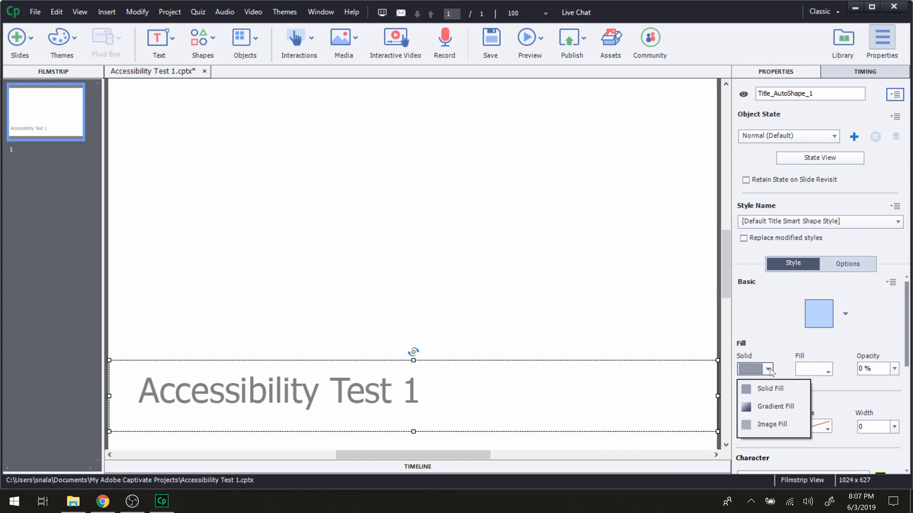
{"action": "left_click", "coordinate": [767, 389]}
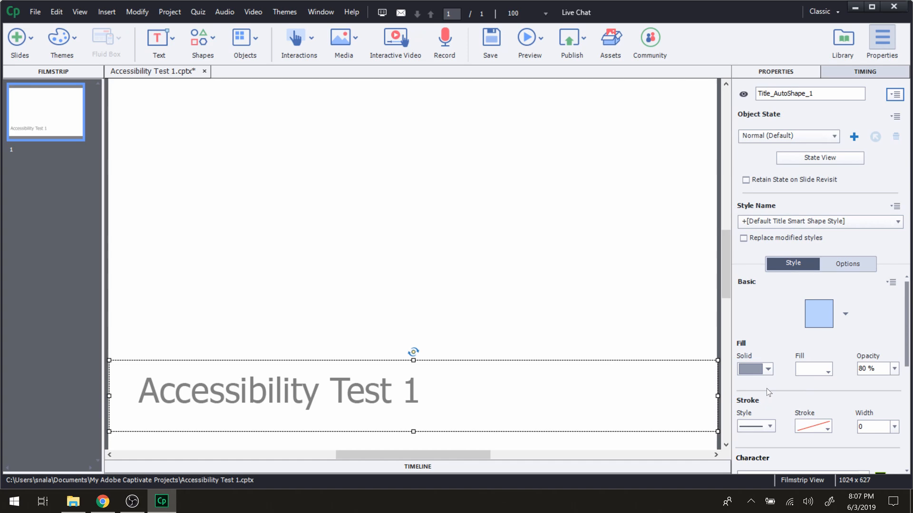
{"action": "left_click", "coordinate": [895, 369]}
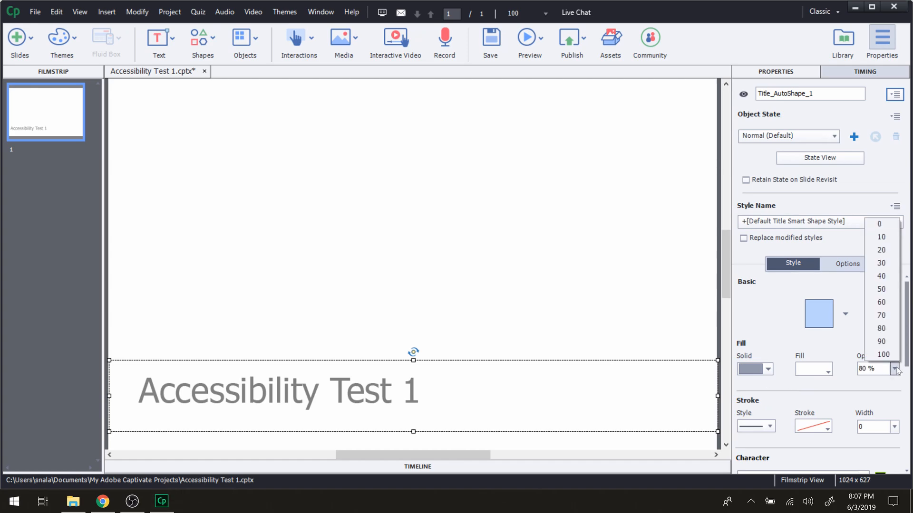
{"action": "left_click", "coordinate": [883, 356]}
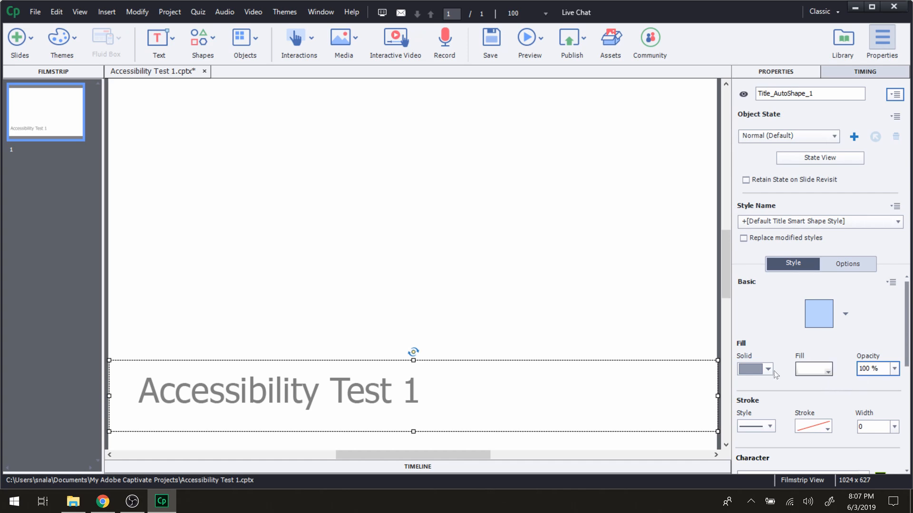
{"action": "left_click", "coordinate": [667, 344]}
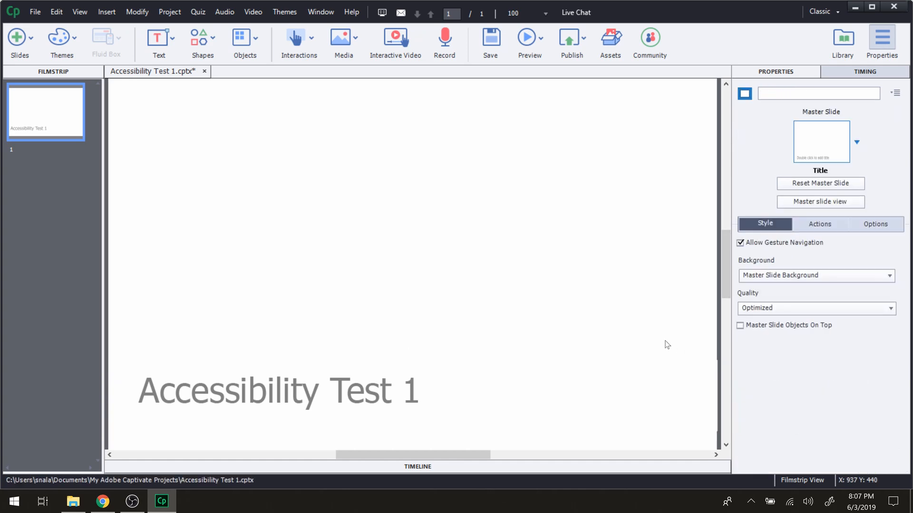
Set the title text's colour to black and deselect the title box
{"action": "left_click", "coordinate": [512, 401]}
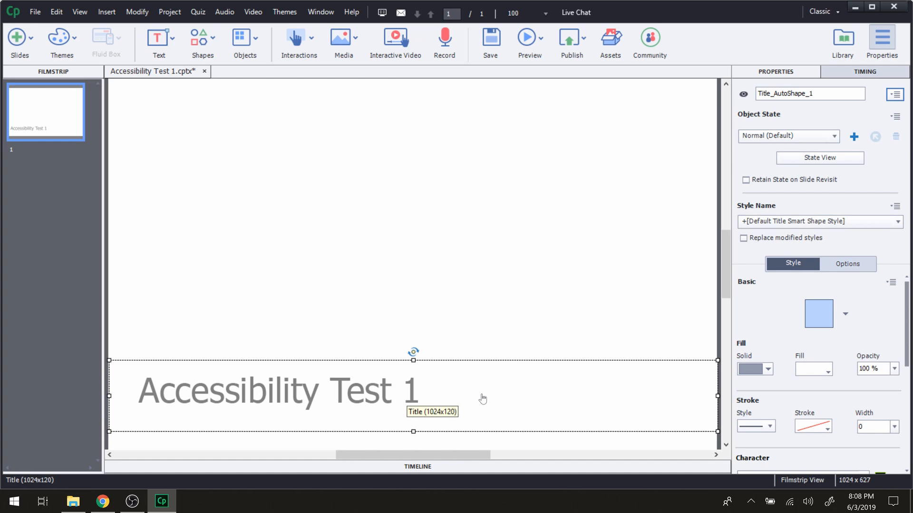
{"action": "scroll", "coordinate": [757, 353], "scroll_direction": "down", "scroll_amount": 3}
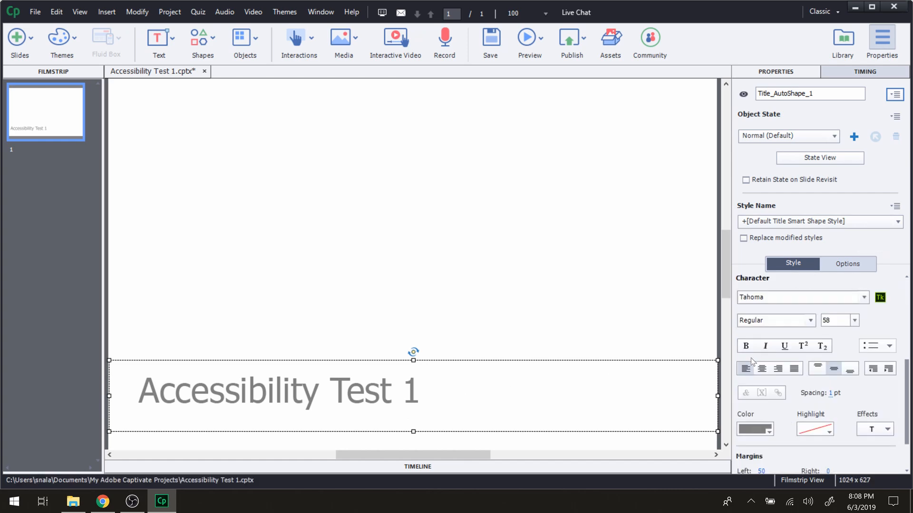
{"action": "left_click", "coordinate": [769, 432]}
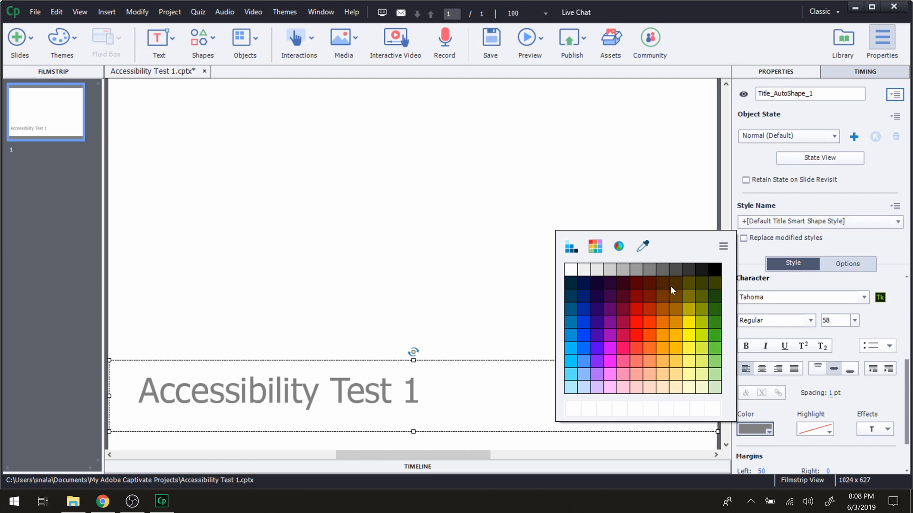
{"action": "left_click", "coordinate": [714, 270]}
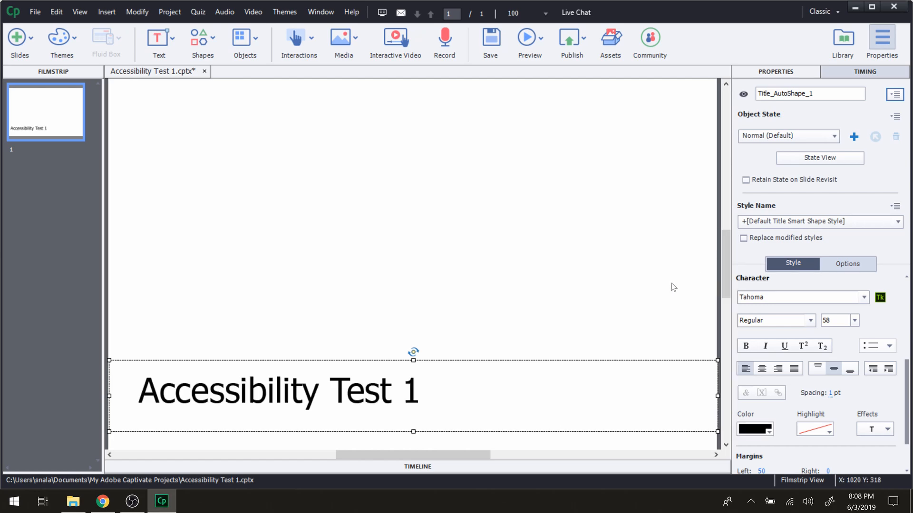
{"action": "left_click", "coordinate": [629, 297]}
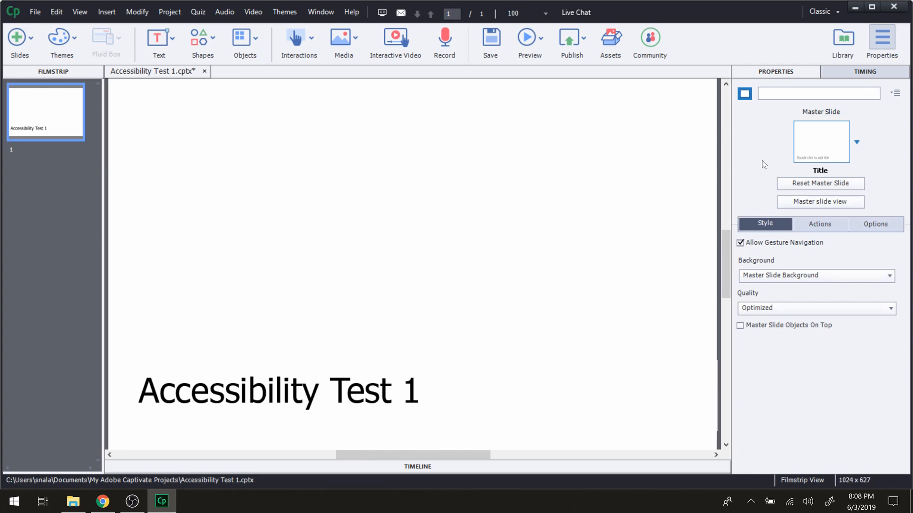
Add a note to the title slide's Slide Accessibility text and save the project
{"action": "left_click", "coordinate": [898, 95]}
{"action": "left_click", "coordinate": [875, 118]}
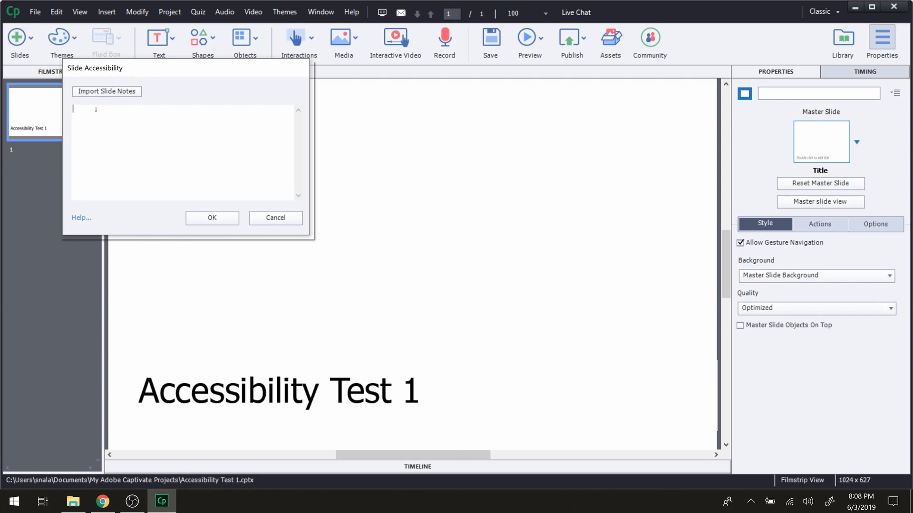
{"action": "type", "text": "Thenote"}
{"action": "left_click", "coordinate": [206, 219]}
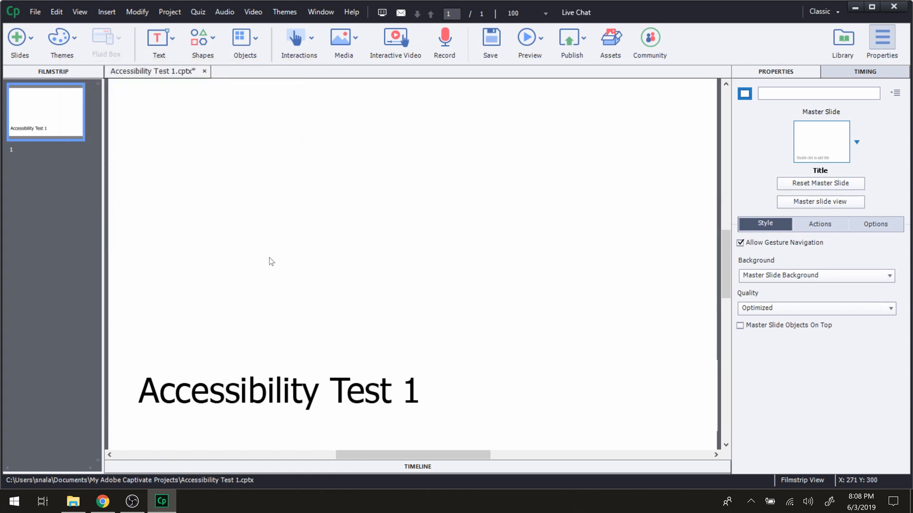
{"action": "left_click", "coordinate": [35, 11]}
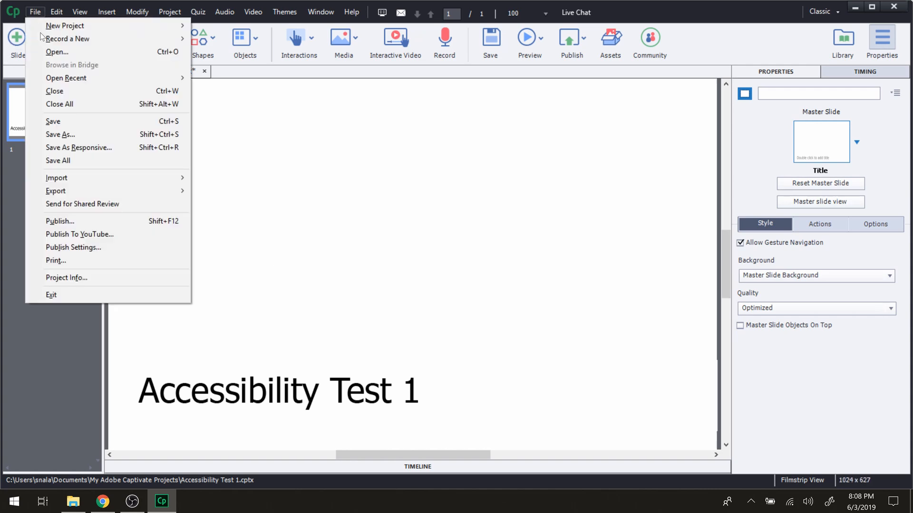
{"action": "left_click", "coordinate": [67, 123]}
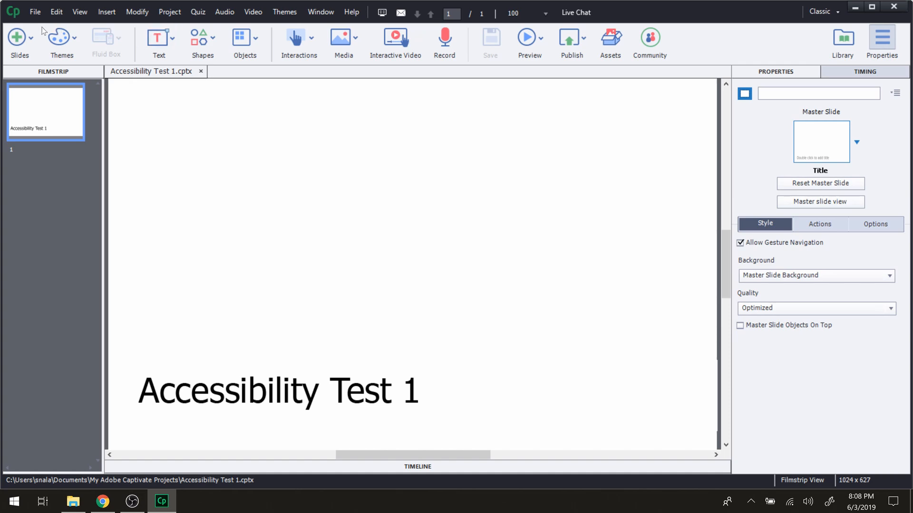
Add two blank slides after the title slide
{"action": "left_click", "coordinate": [31, 38]}
{"action": "left_click", "coordinate": [41, 101]}
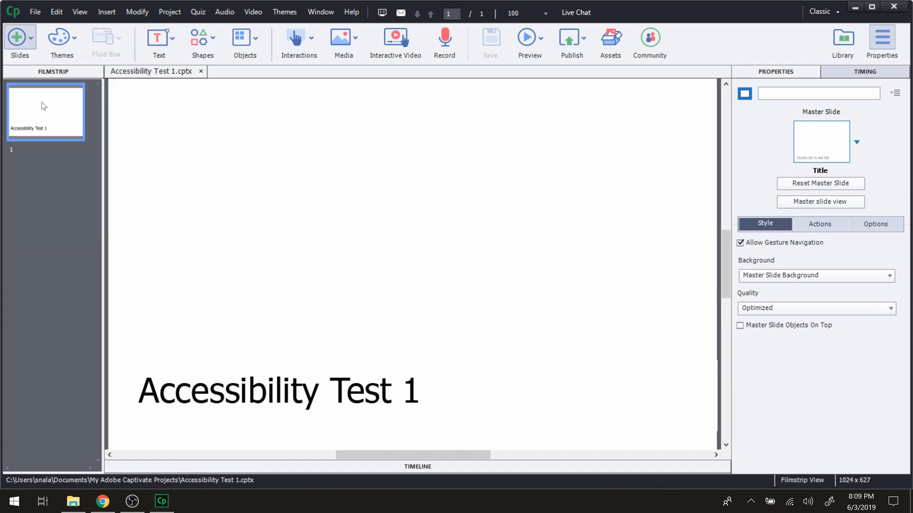
{"action": "left_click", "coordinate": [31, 38]}
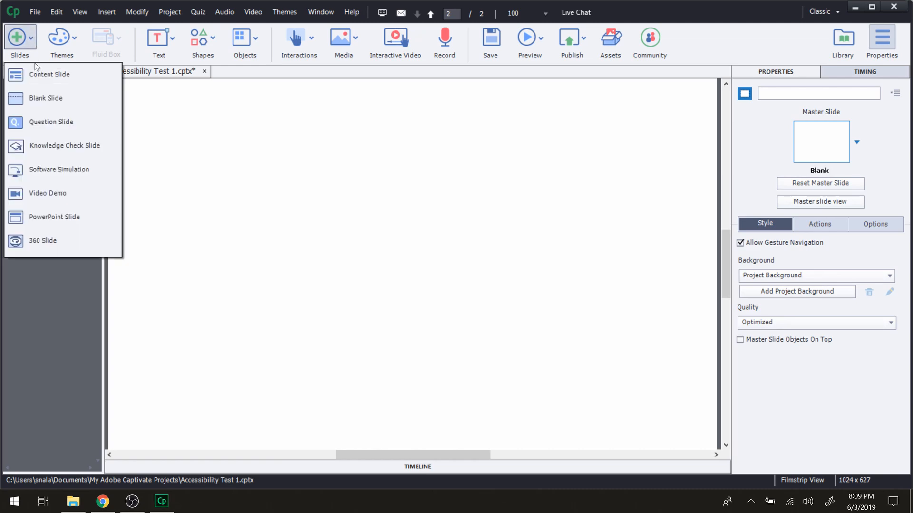
{"action": "left_click", "coordinate": [38, 101]}
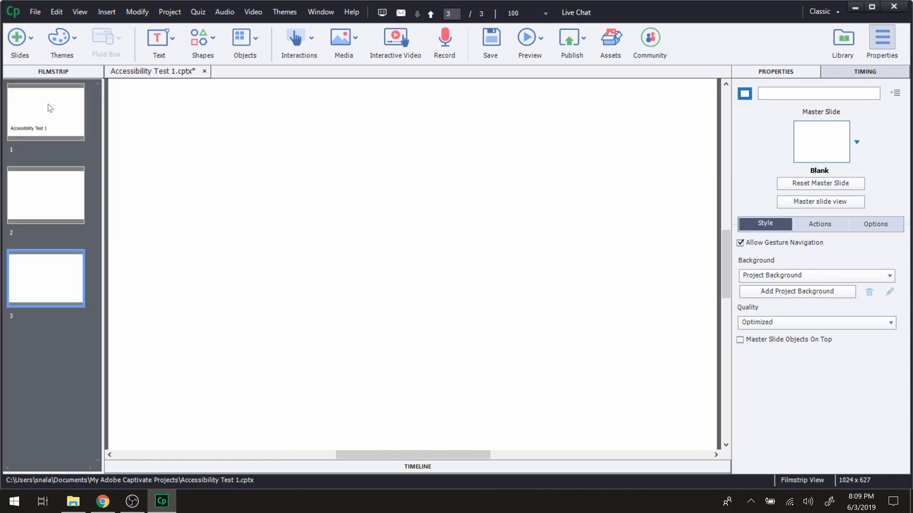
Insert a button on the title slide and move it to the upper-left area of the slide
{"action": "left_click", "coordinate": [48, 103]}
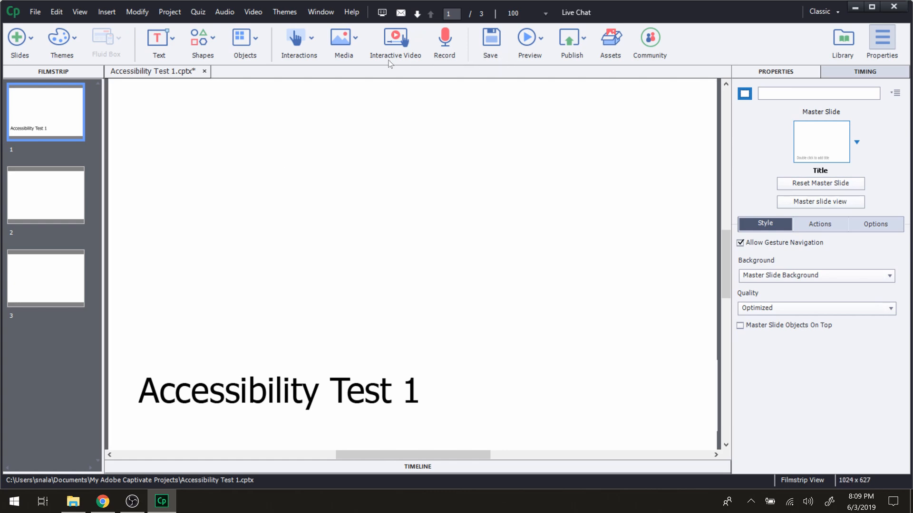
{"action": "left_click", "coordinate": [312, 40]}
{"action": "left_click", "coordinate": [304, 76]}
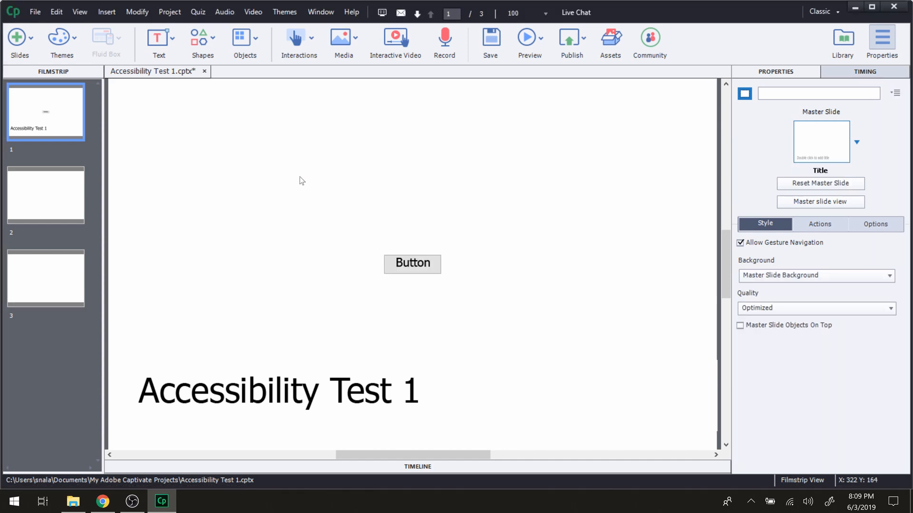
{"action": "left_click", "coordinate": [407, 265]}
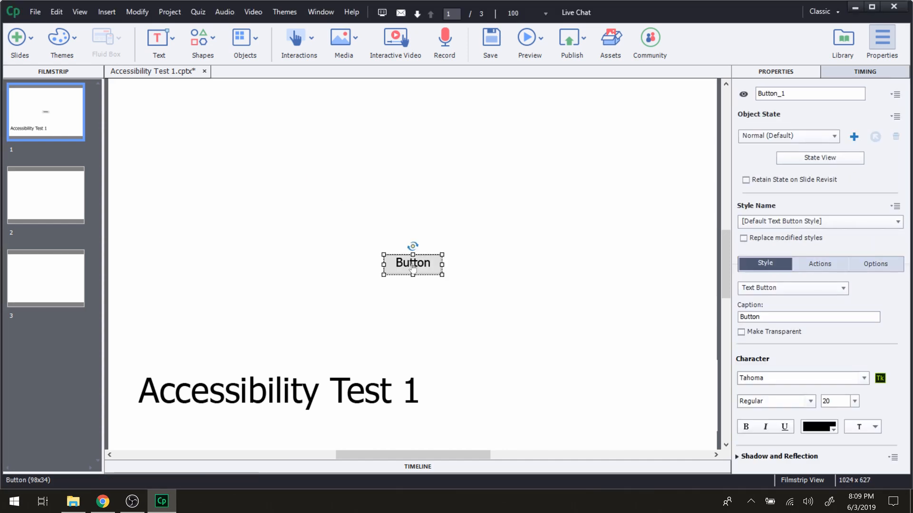
{"action": "left_click_drag", "start_coordinate": [421, 262], "coordinate": [219, 191]}
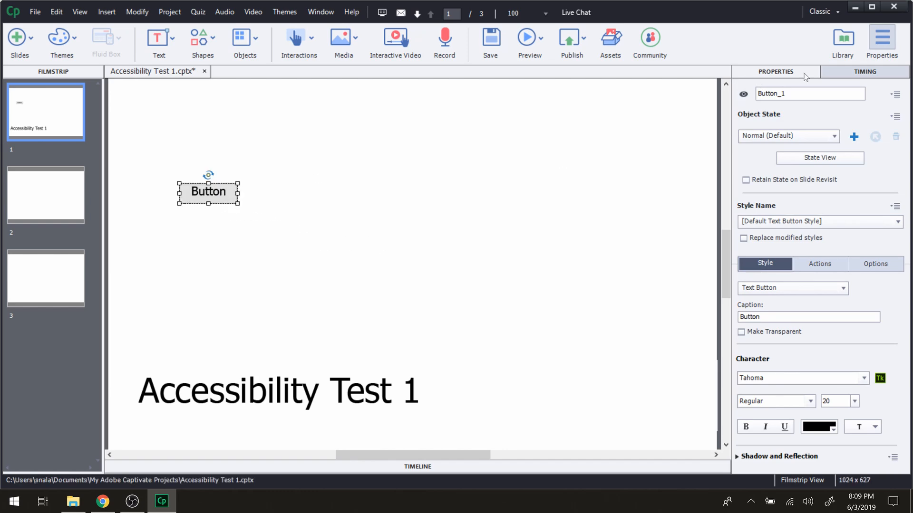
Rename the button object as "Forward" and deselect it
{"action": "left_click_drag", "start_coordinate": [796, 92], "coordinate": [751, 95]}
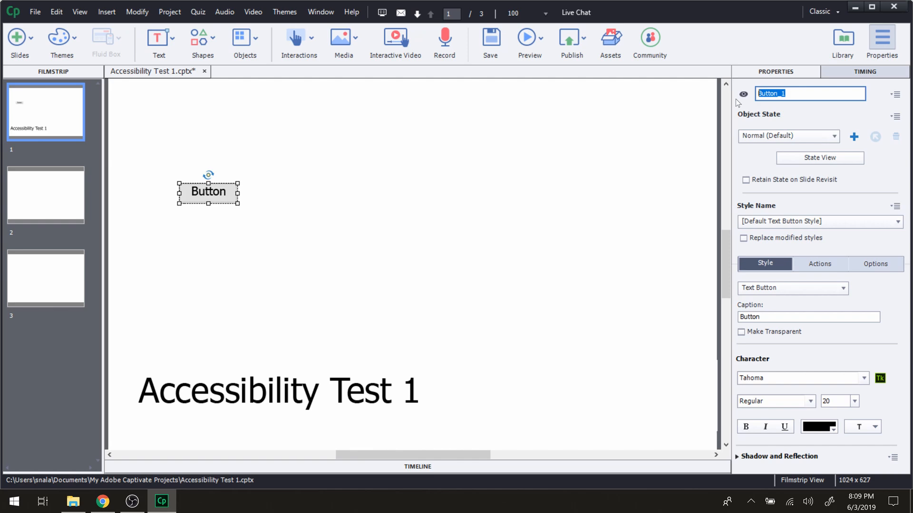
{"action": "type", "text": "Forward"}
{"action": "left_click", "coordinate": [363, 200]}
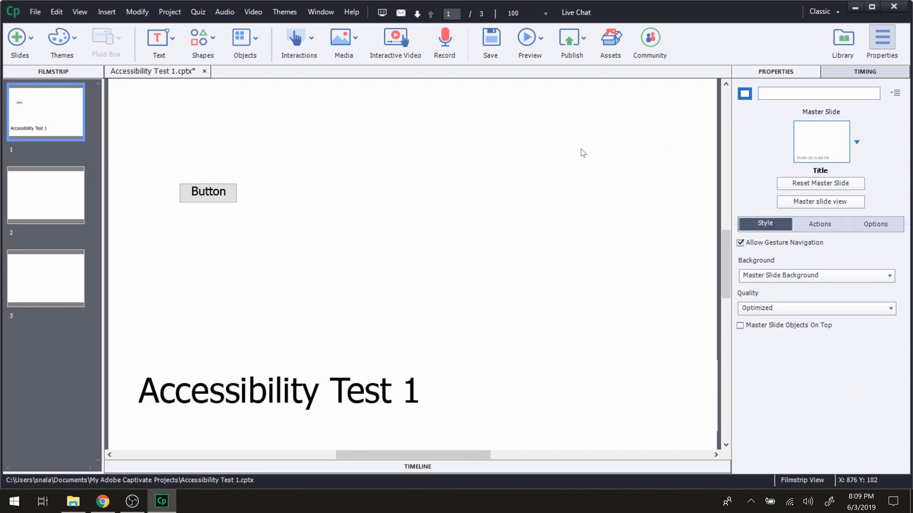
Try to rename the button object as "Forward (Title)"
{"action": "left_click", "coordinate": [204, 196]}
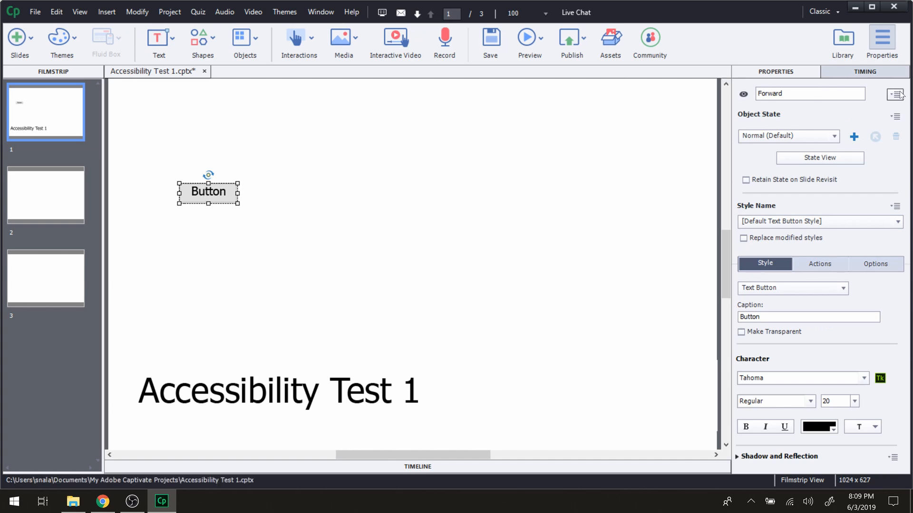
{"action": "left_click", "coordinate": [804, 92]}
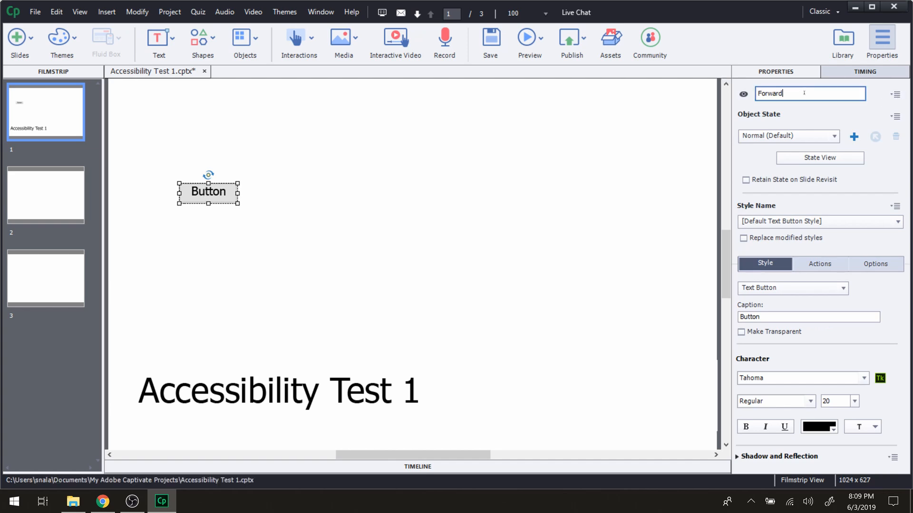
{"action": "type", "text": "(Title"}
Turn off Auto Label in the button's Item Accessibility settings and set its accessibility name to "Forward (Name)"
{"action": "left_click", "coordinate": [895, 95]}
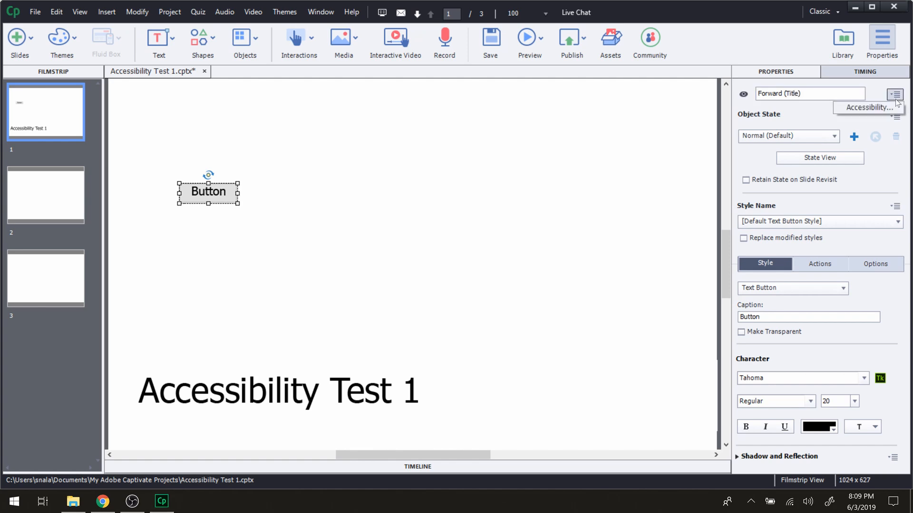
{"action": "left_click", "coordinate": [886, 107]}
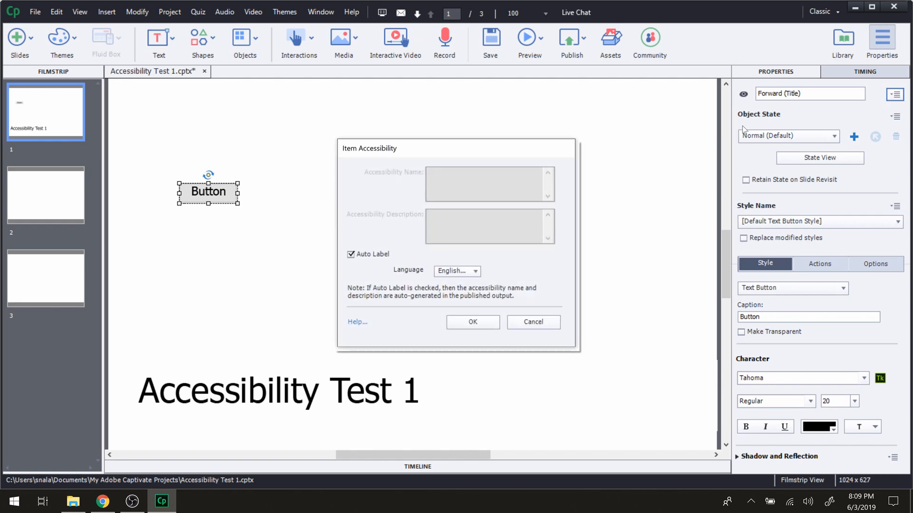
{"action": "left_click", "coordinate": [350, 255]}
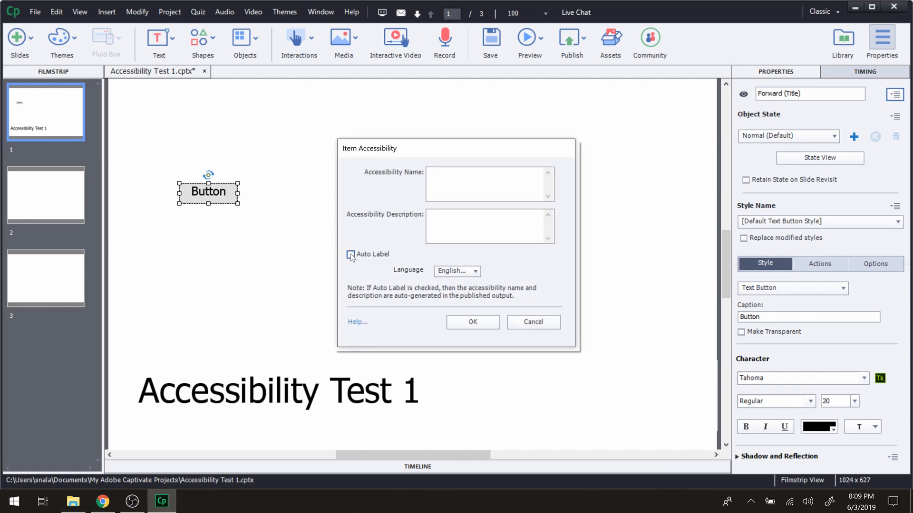
{"action": "left_click", "coordinate": [434, 175]}
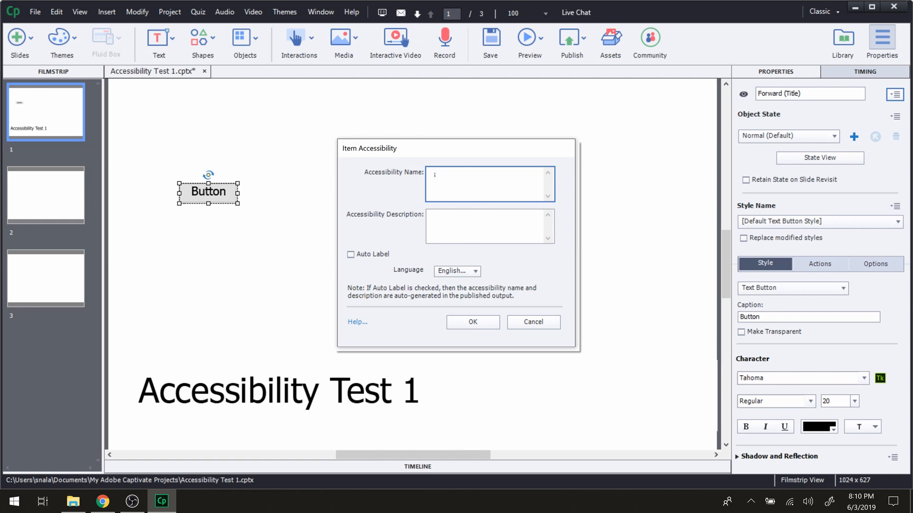
{"action": "type", "text": "Forwrd"}
{"action": "key", "text": "BackSpace"}
{"action": "key", "text": "BackSpace"}
{"action": "type", "text": "ard (Name"}
{"action": "left_click", "coordinate": [480, 326]}
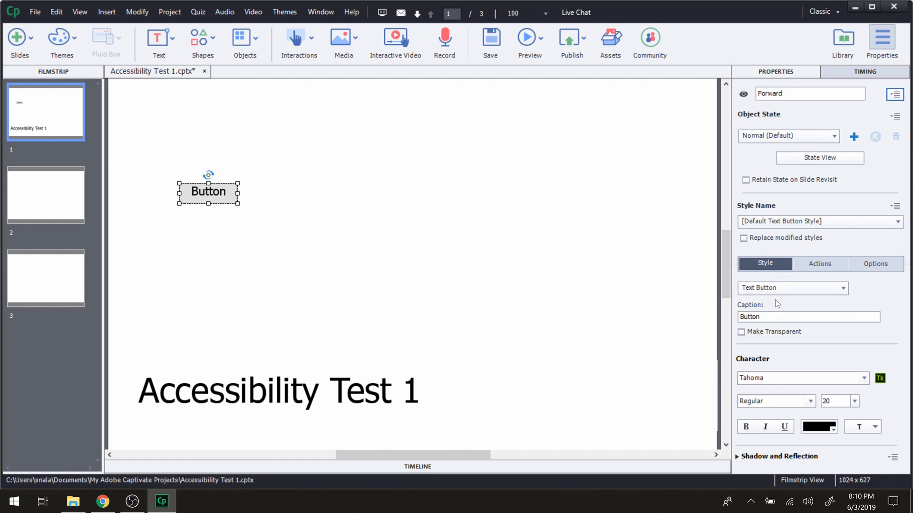
Change the button's caption to "Forward" and deselect the button
{"action": "left_click", "coordinate": [770, 316]}
{"action": "left_click_drag", "start_coordinate": [761, 316], "coordinate": [709, 322]}
{"action": "type", "text": "Fo"}
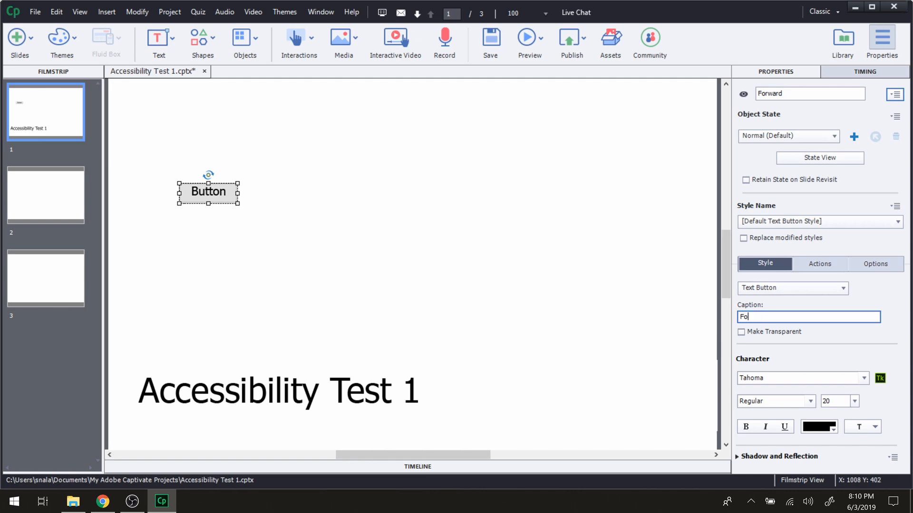
{"action": "type", "text": "rward"}
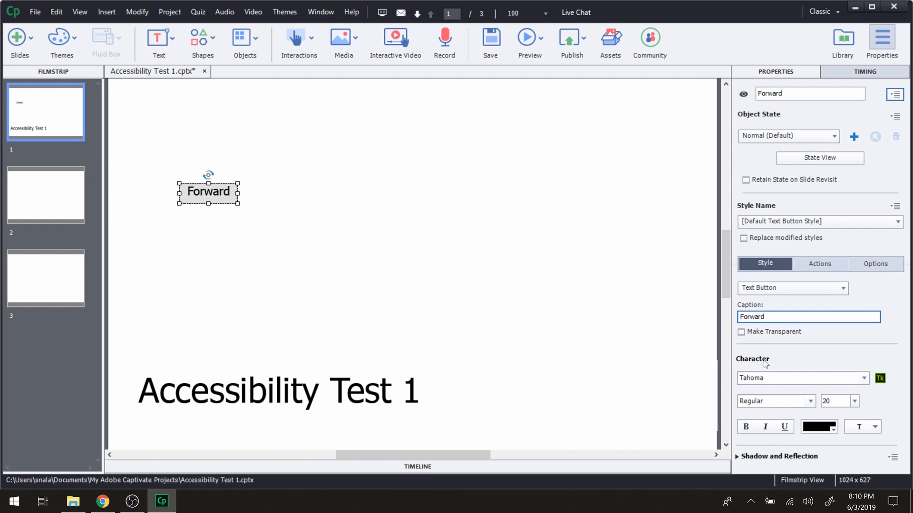
{"action": "left_click", "coordinate": [683, 345]}
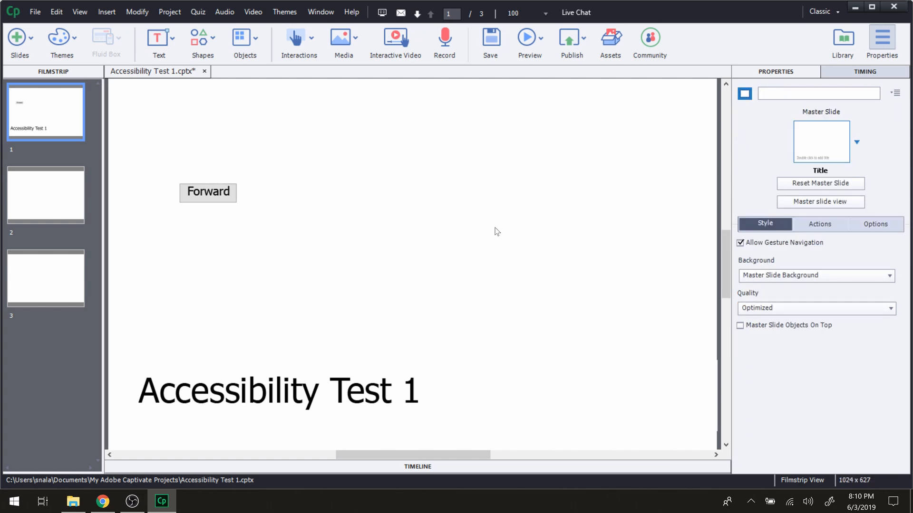
Enlarge the Forward button to about 360 x 128 px and move it just above the title text
{"action": "left_click", "coordinate": [221, 190]}
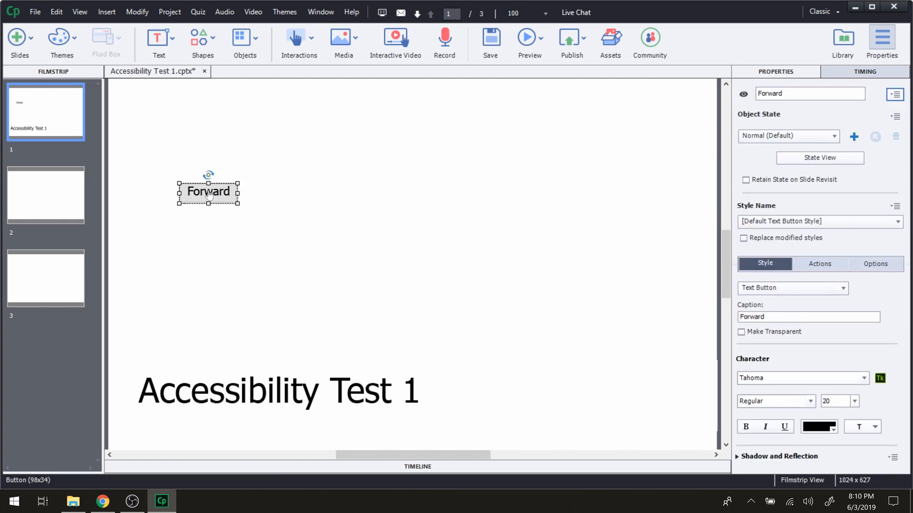
{"action": "left_click_drag", "start_coordinate": [240, 206], "coordinate": [393, 259]}
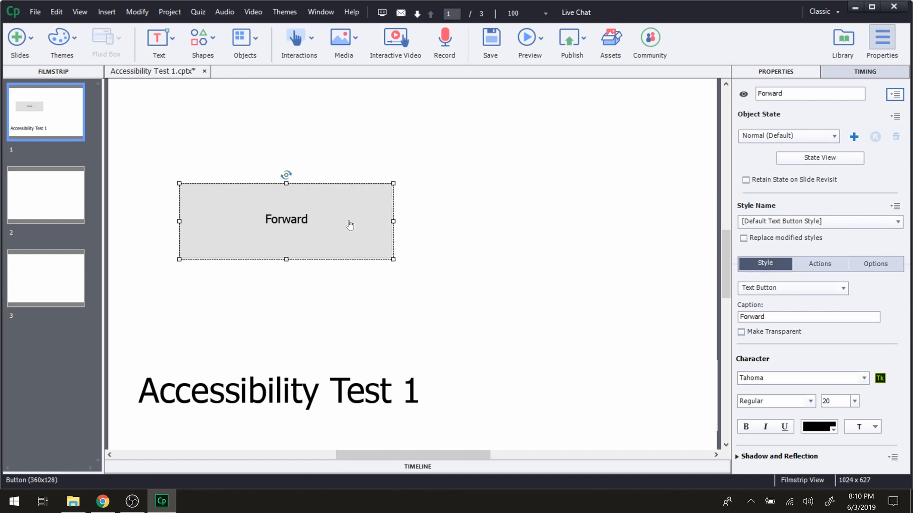
{"action": "left_click_drag", "start_coordinate": [344, 219], "coordinate": [310, 312]}
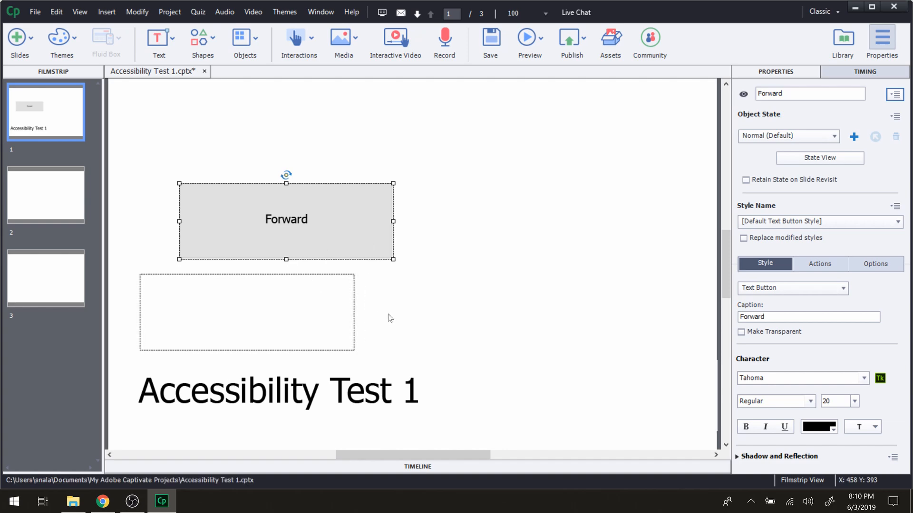
{"action": "left_click", "coordinate": [398, 317]}
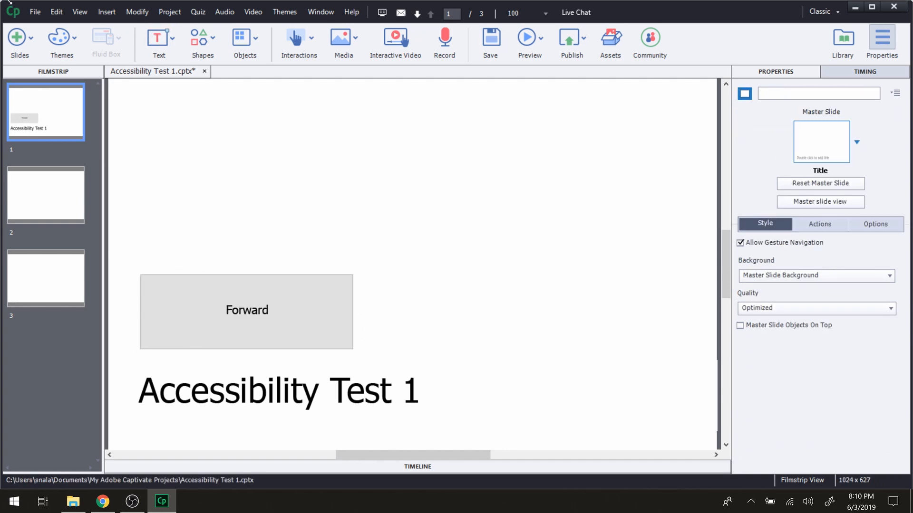
Save the project and open the blank second slide
{"action": "left_click", "coordinate": [34, 13]}
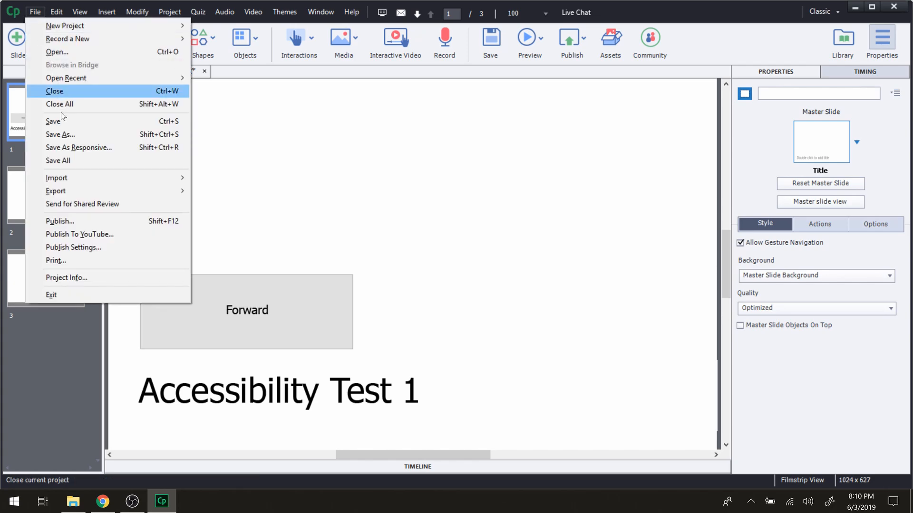
{"action": "left_click", "coordinate": [64, 124]}
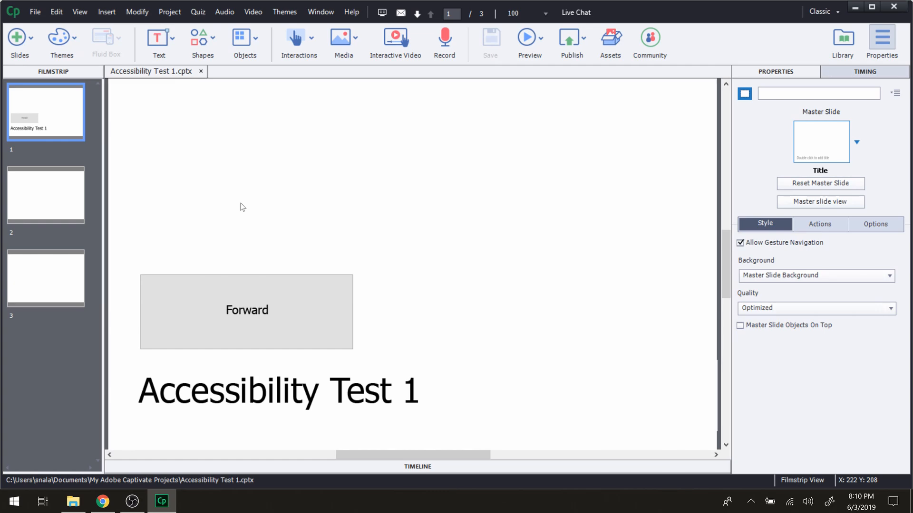
{"action": "left_click", "coordinate": [52, 203]}
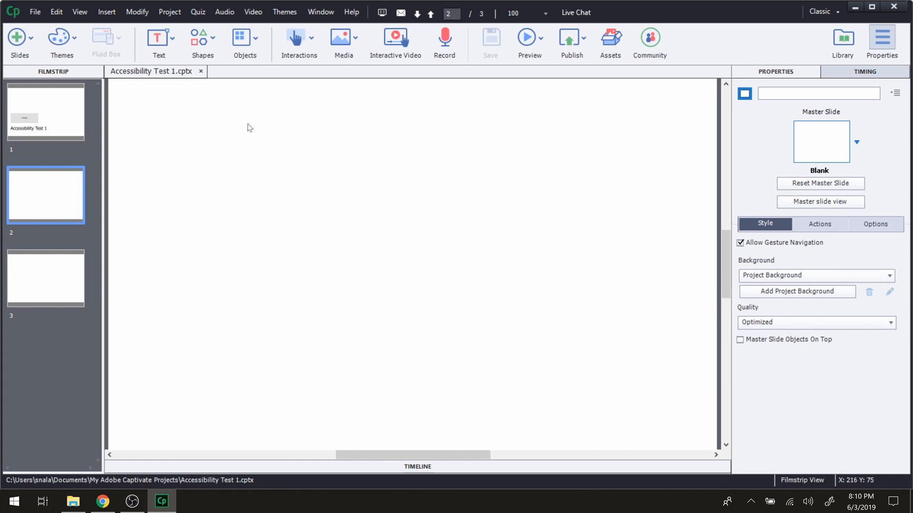
Insert a text caption on the second slide
{"action": "left_click", "coordinate": [163, 41]}
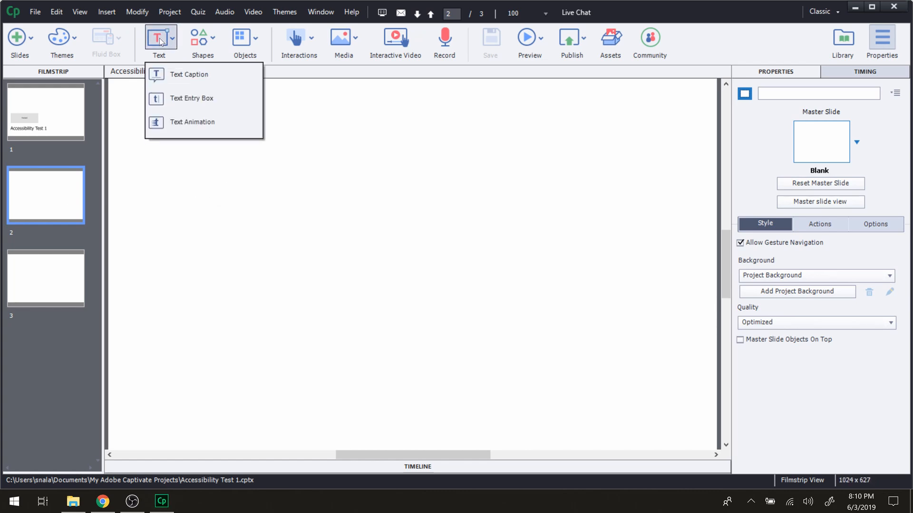
{"action": "left_click", "coordinate": [172, 73]}
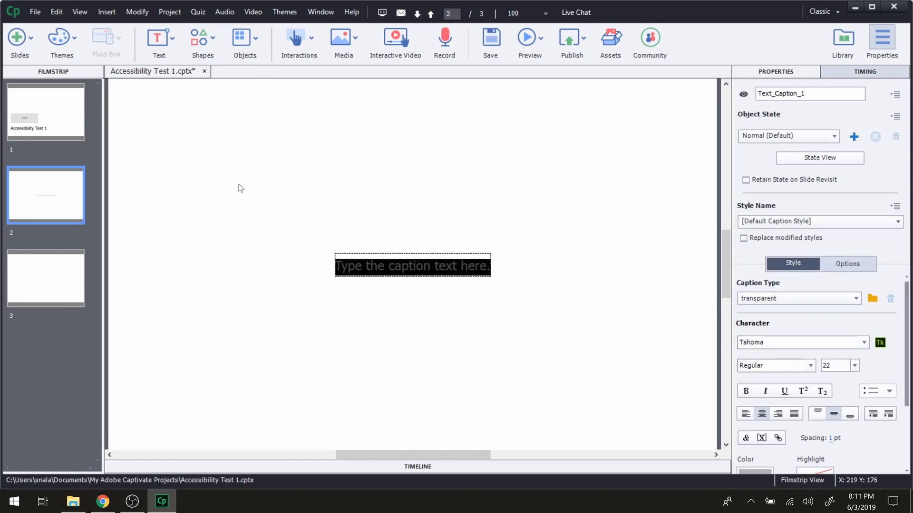
Switch to Chrome, open the "Work with event videos in Adobe Captivate" article and copy its Video Type text through the YouTube/Vimeo embedding paragraph
{"action": "left_click", "coordinate": [103, 502]}
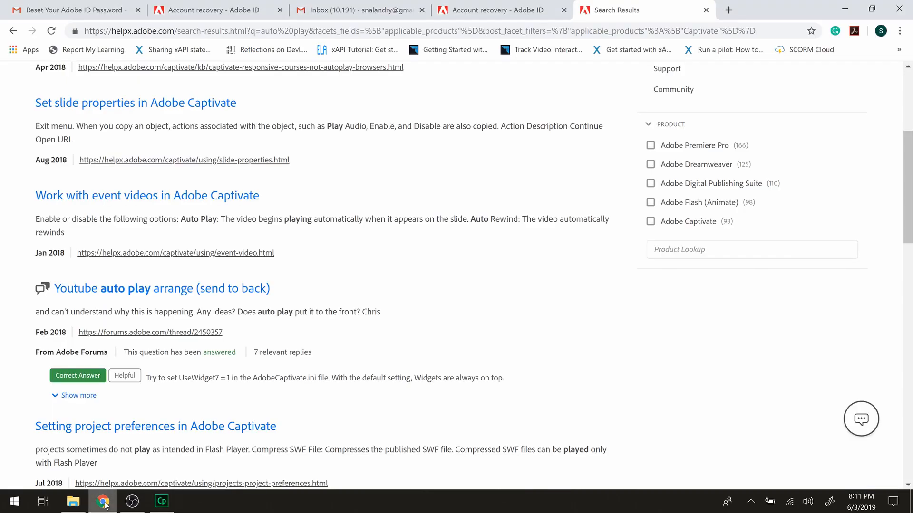
{"action": "left_click", "coordinate": [205, 197]}
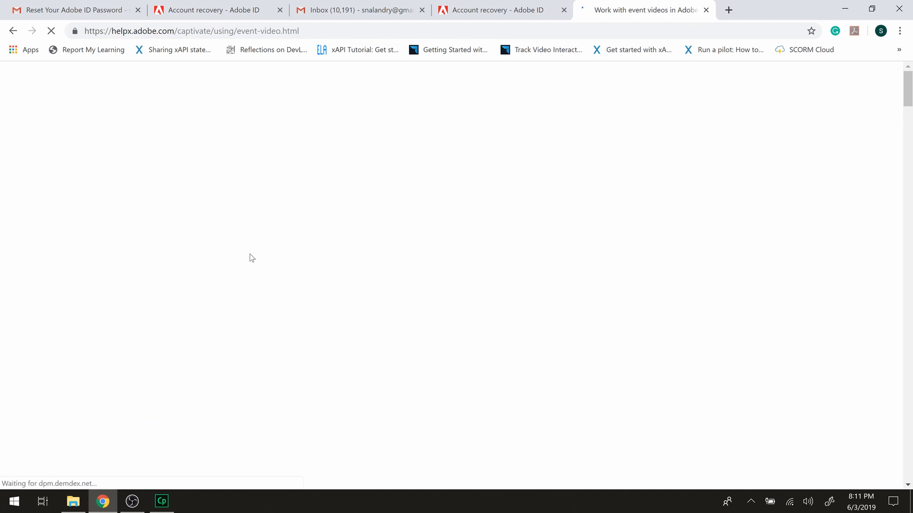
{"action": "scroll", "coordinate": [285, 326], "scroll_direction": "down", "scroll_amount": 12}
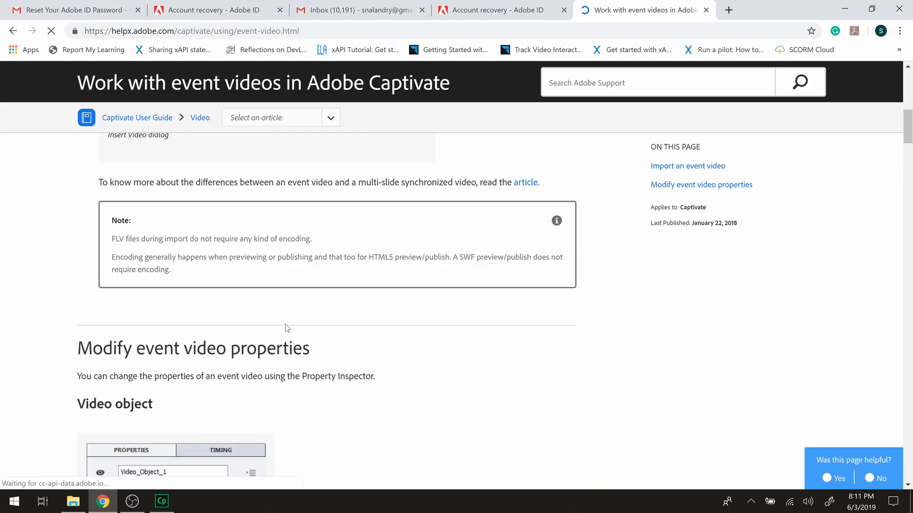
{"action": "scroll", "coordinate": [229, 342], "scroll_direction": "down", "scroll_amount": 1}
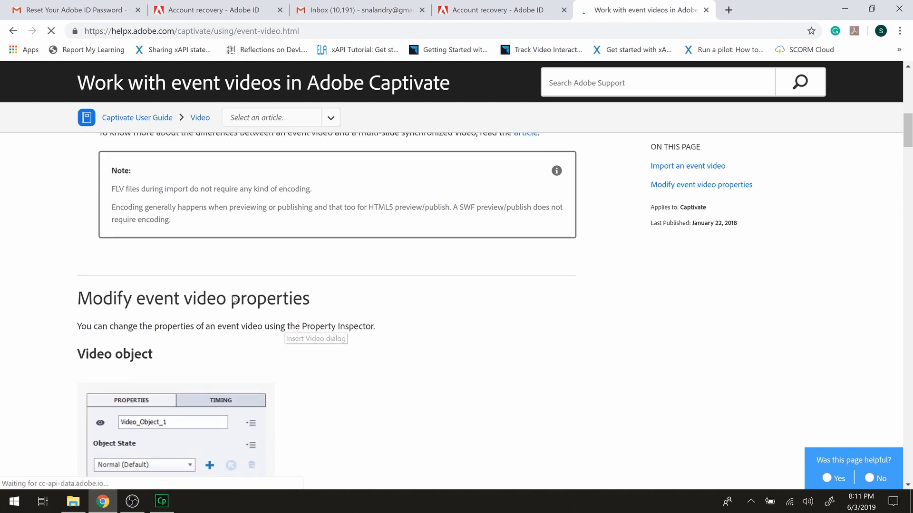
{"action": "scroll", "coordinate": [234, 300], "scroll_direction": "down", "scroll_amount": 1}
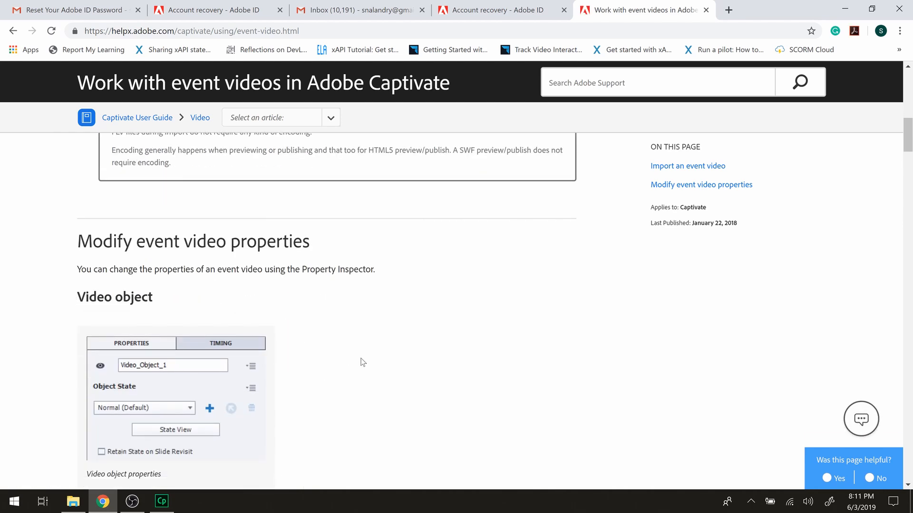
{"action": "scroll", "coordinate": [363, 363], "scroll_direction": "down", "scroll_amount": 10}
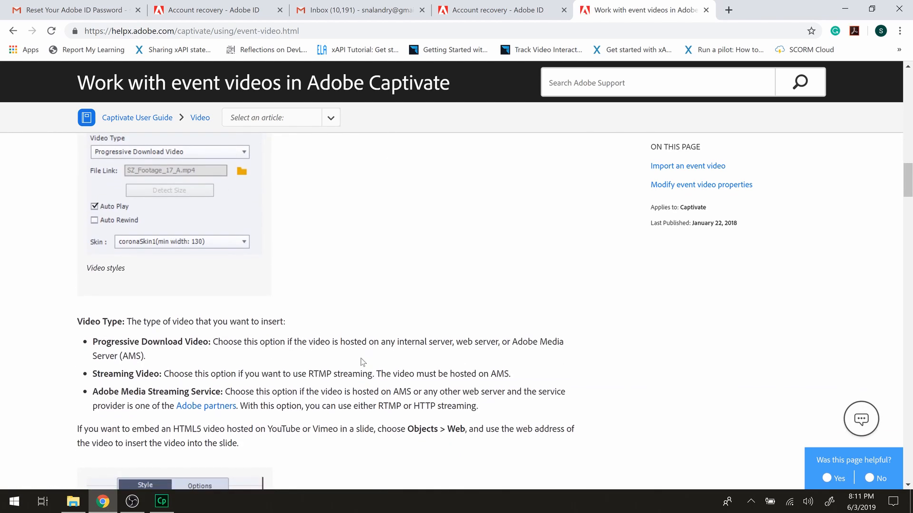
{"action": "left_click_drag", "start_coordinate": [255, 452], "coordinate": [56, 321]}
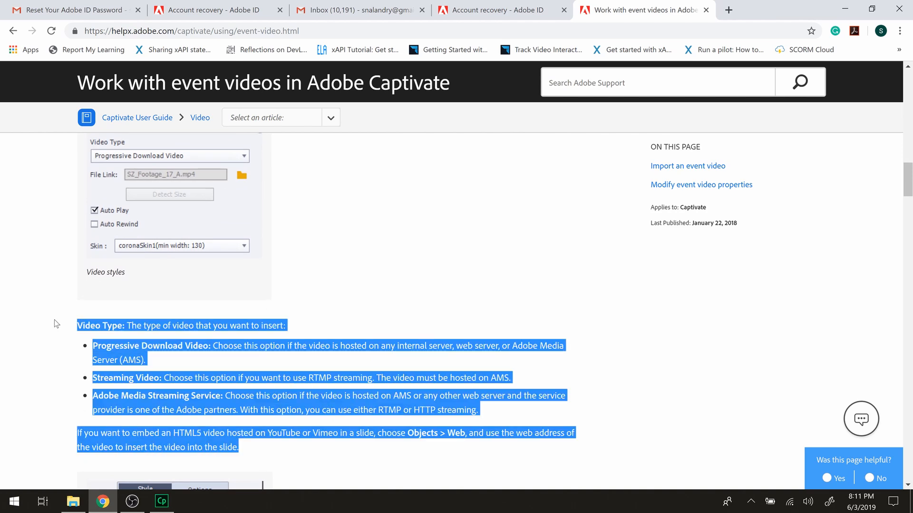
Return to Captivate and replace the new caption's placeholder text with the copied Video Type text
{"action": "left_click", "coordinate": [161, 501]}
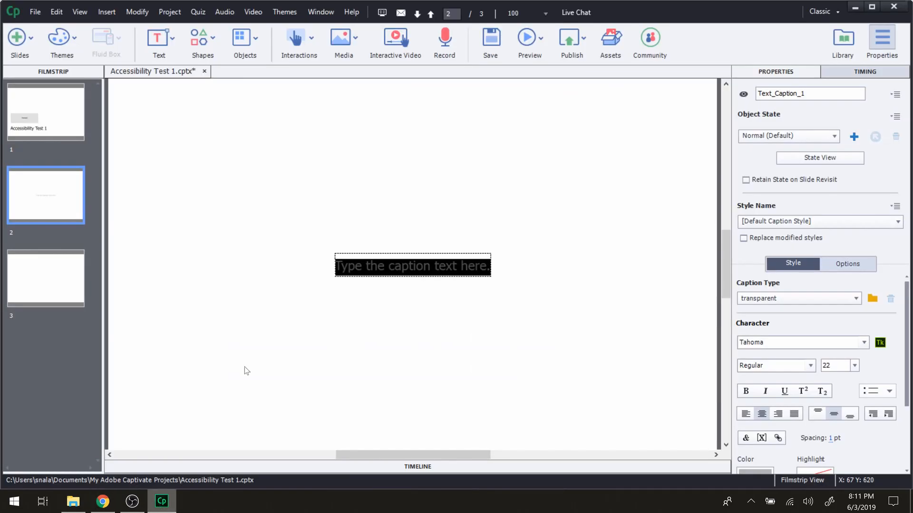
{"action": "left_click", "coordinate": [355, 266]}
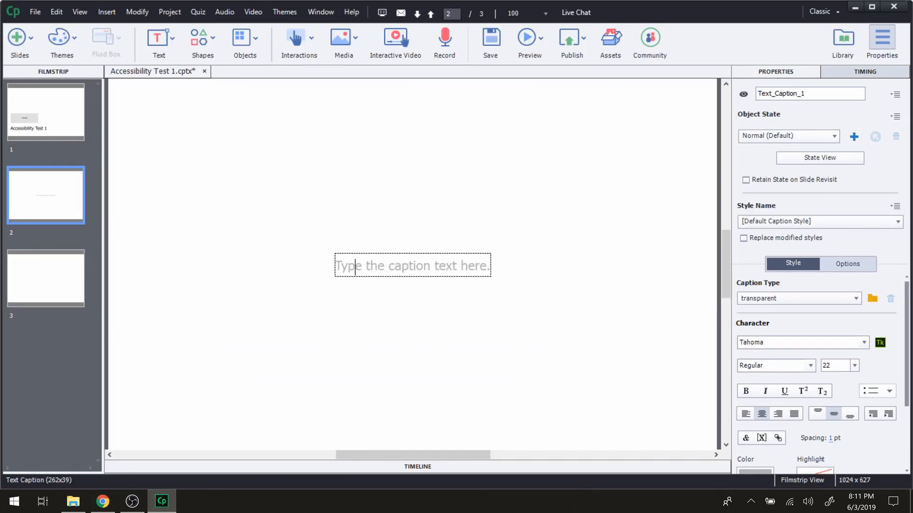
{"action": "key", "text": "ctrl+a"}
{"action": "key", "text": "ctrl+v"}
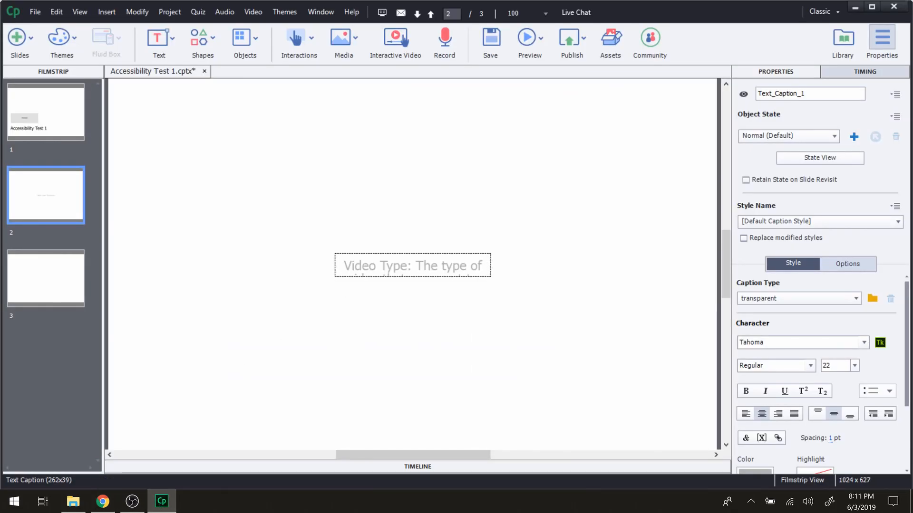
Enlarge the text caption to about 506 x 553 px so all the text fits, and position it in the middle of the slide
{"action": "left_click", "coordinate": [369, 250]}
{"action": "left_click", "coordinate": [383, 259]}
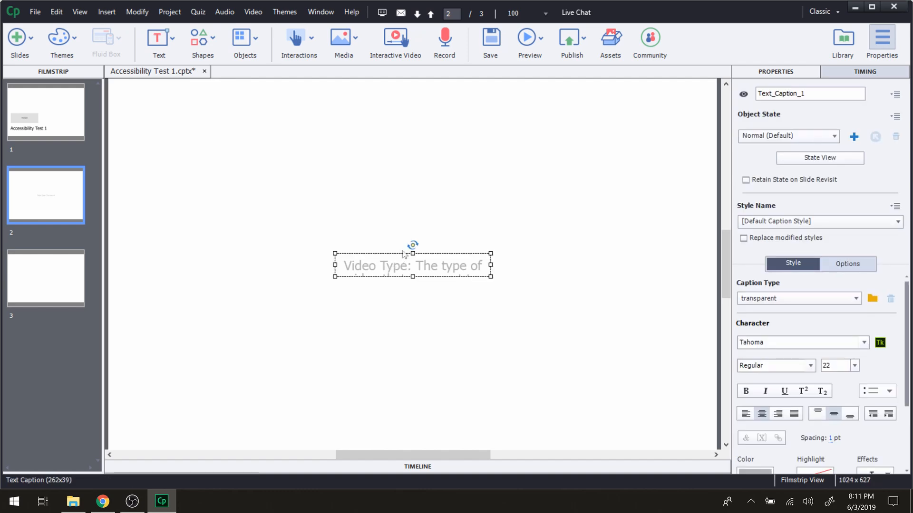
{"action": "left_click_drag", "start_coordinate": [413, 254], "coordinate": [413, 139]}
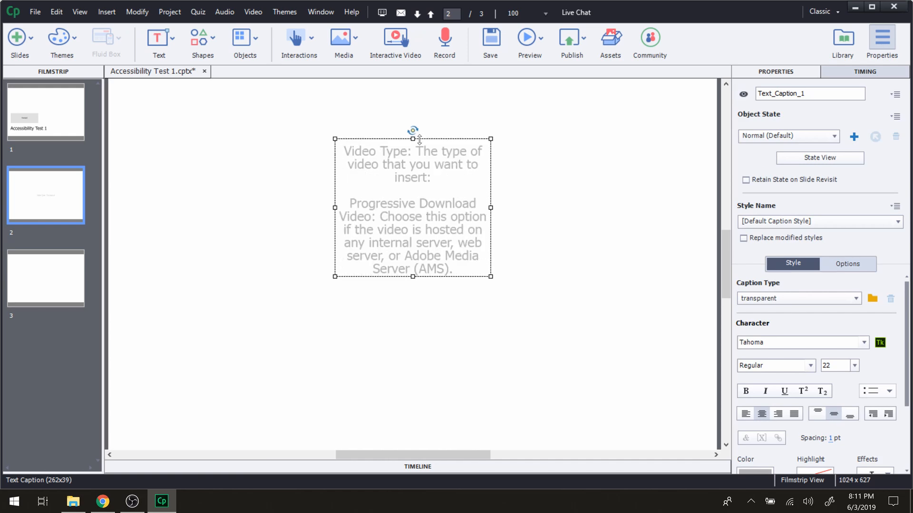
{"action": "left_click_drag", "start_coordinate": [413, 276], "coordinate": [413, 463]}
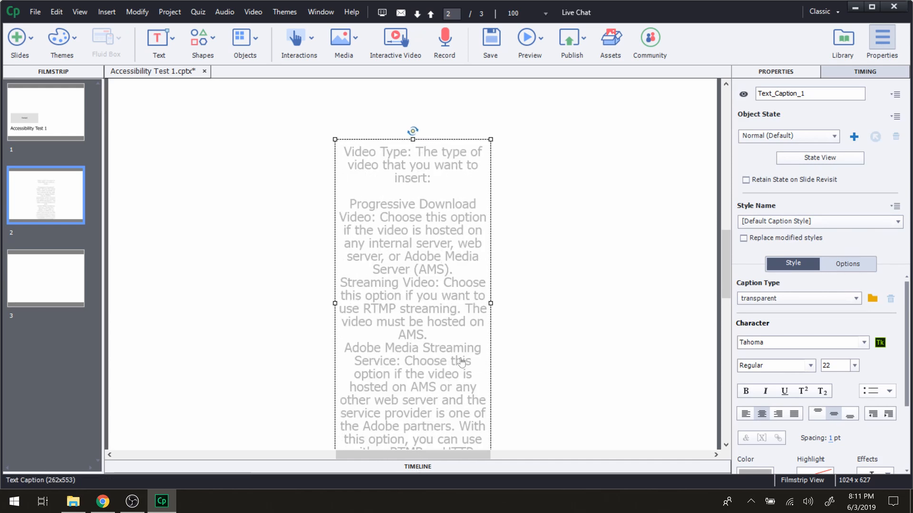
{"action": "left_click_drag", "start_coordinate": [491, 303], "coordinate": [635, 290]}
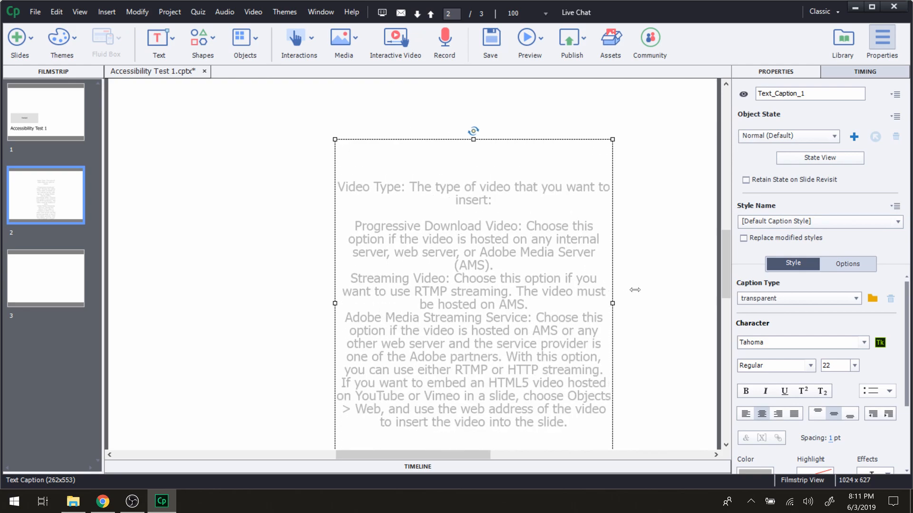
{"action": "left_click_drag", "start_coordinate": [536, 310], "coordinate": [475, 276]}
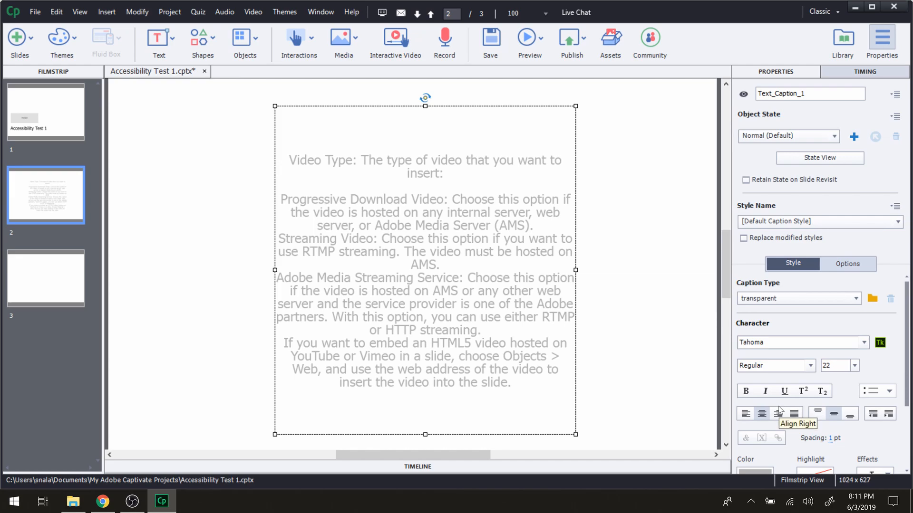
Set the caption's text color to black and align the text left
{"action": "scroll", "coordinate": [778, 408], "scroll_direction": "down", "scroll_amount": 2}
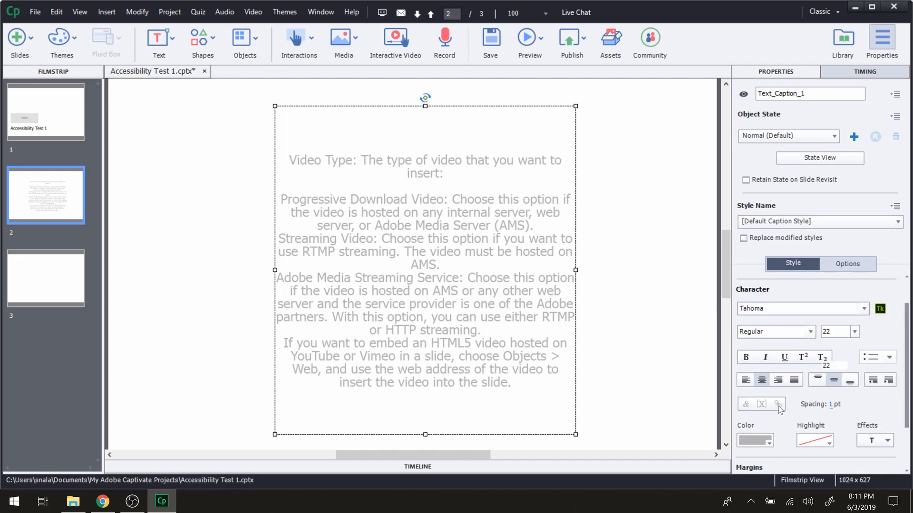
{"action": "left_click", "coordinate": [767, 443]}
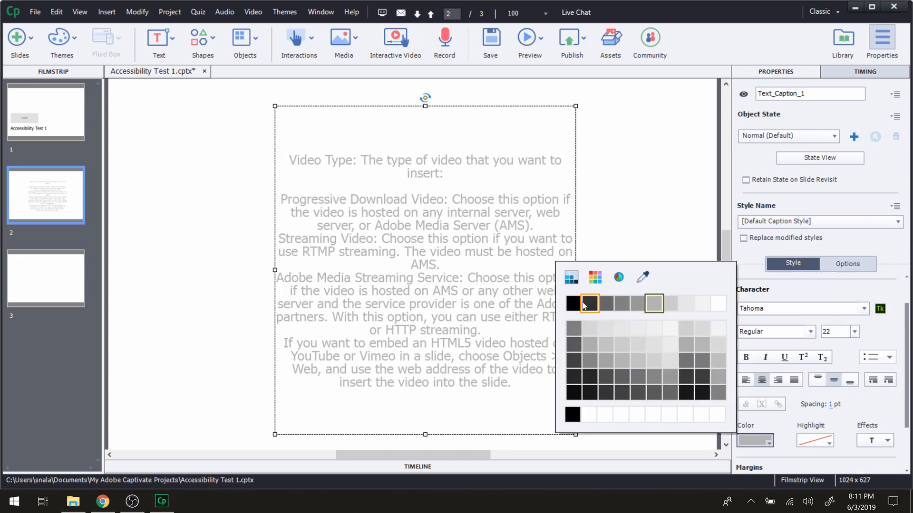
{"action": "left_click", "coordinate": [575, 304]}
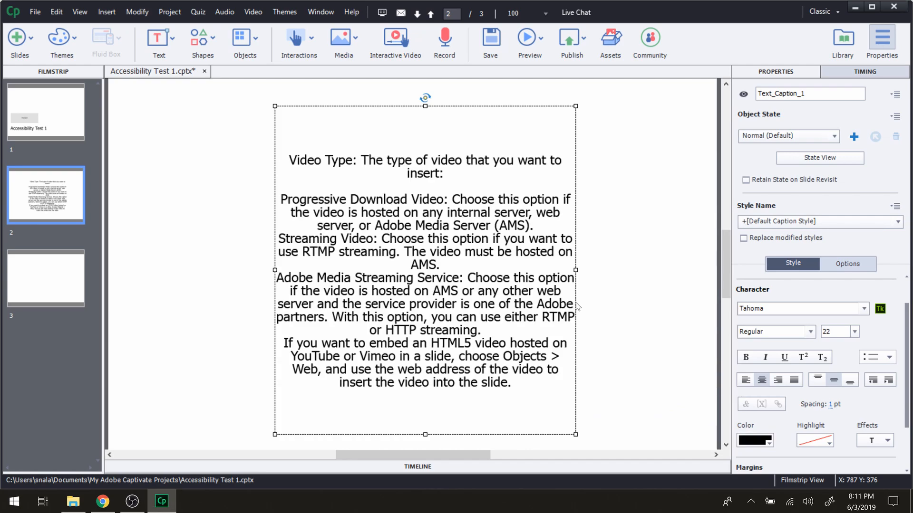
{"action": "left_click", "coordinate": [745, 379]}
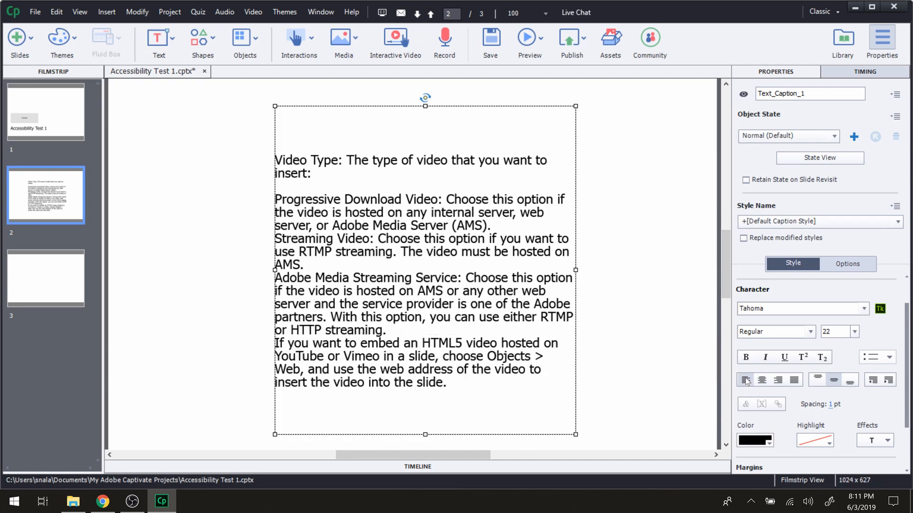
Widen the text caption to about 599 px by extending its right edge
{"action": "left_click", "coordinate": [618, 335]}
{"action": "left_click", "coordinate": [468, 275]}
{"action": "left_click_drag", "start_coordinate": [577, 270], "coordinate": [630, 262]}
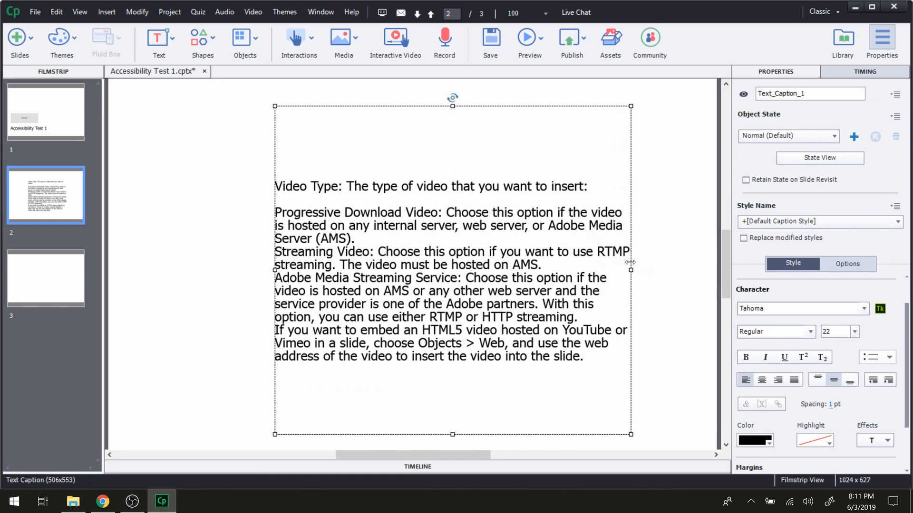
Add blank lines before the "Streaming Video", "Adobe Media Streaming Service" and "If you want to embed" paragraphs of the caption
{"action": "double_click", "coordinate": [370, 244]}
{"action": "key", "text": "Return"}
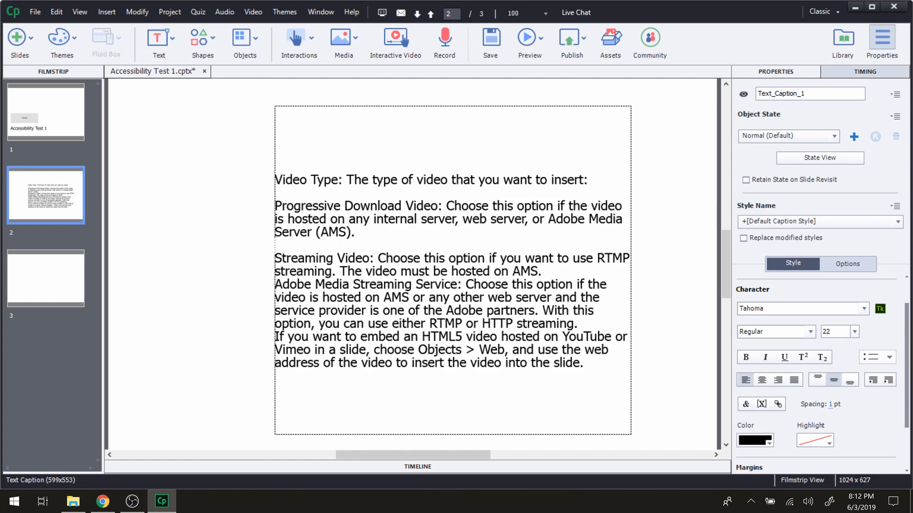
{"action": "left_click", "coordinate": [542, 272]}
{"action": "key", "text": "Return"}
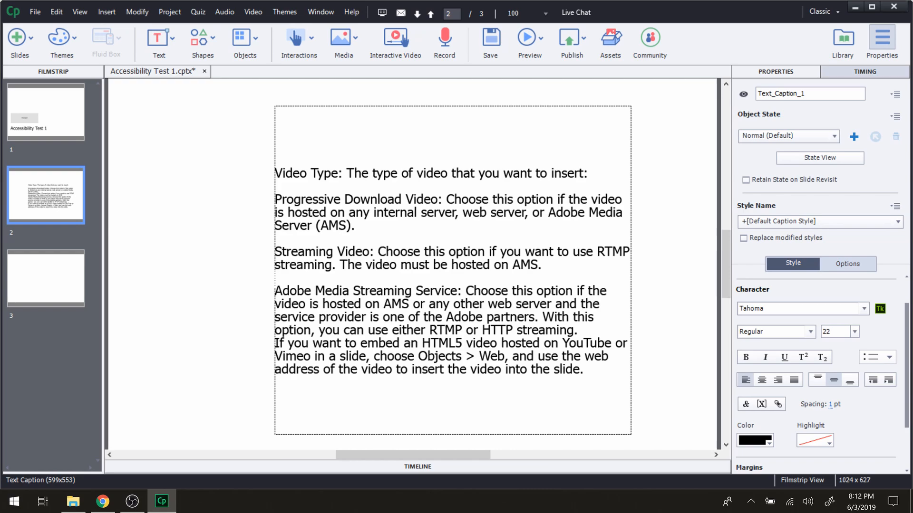
{"action": "left_click", "coordinate": [577, 331]}
{"action": "key", "text": "Return"}
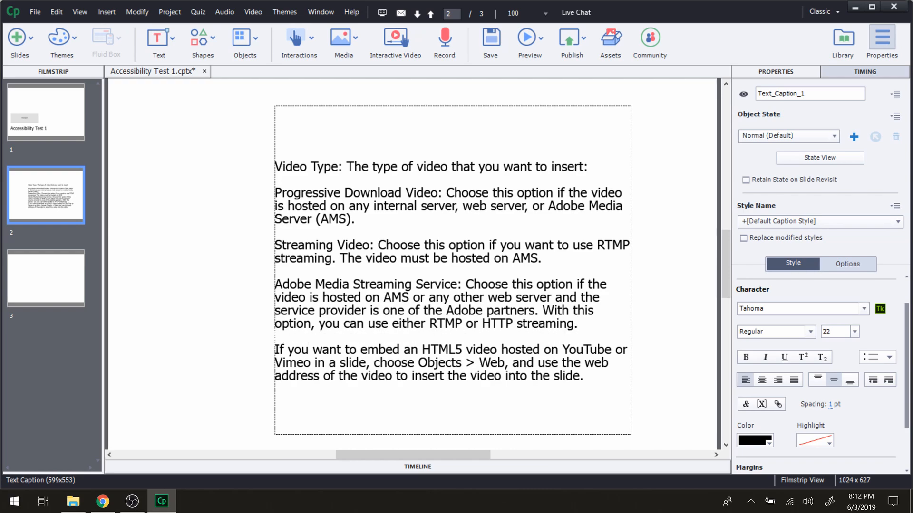
Shift the text caption left to center it horizontally on the slide
{"action": "left_click", "coordinate": [668, 301]}
{"action": "left_click", "coordinate": [561, 281]}
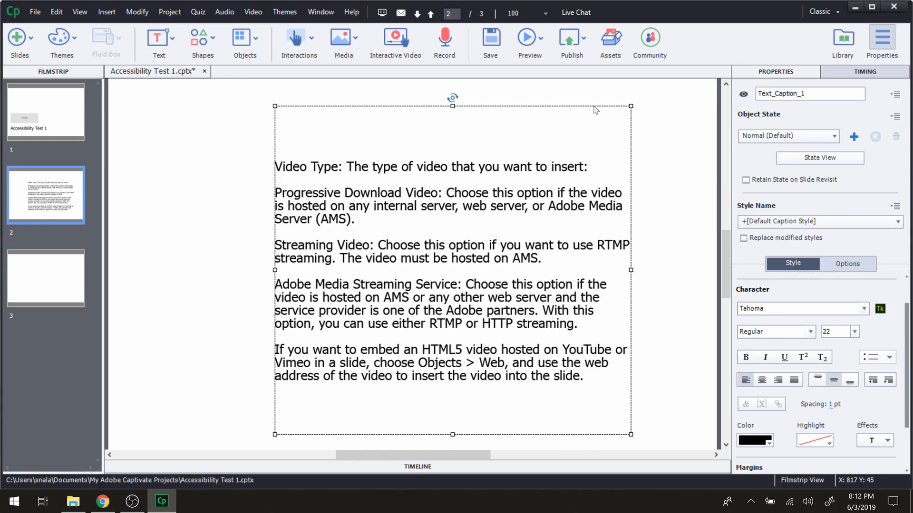
{"action": "left_click_drag", "start_coordinate": [594, 105], "coordinate": [542, 118]}
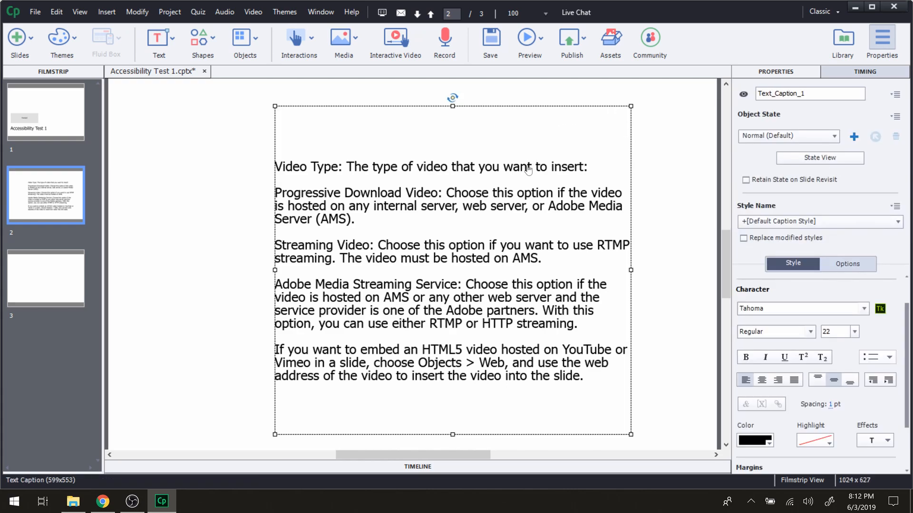
{"action": "left_click_drag", "start_coordinate": [528, 167], "coordinate": [486, 171]}
Try to rename the text caption object as "Textbox Title"
{"action": "left_click", "coordinate": [826, 93]}
{"action": "double_click", "coordinate": [829, 96]}
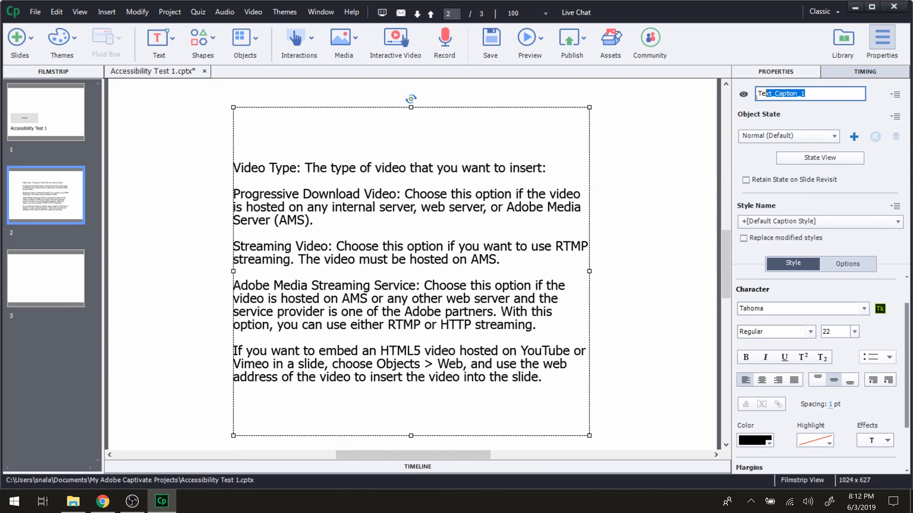
{"action": "type", "text": "TExt"}
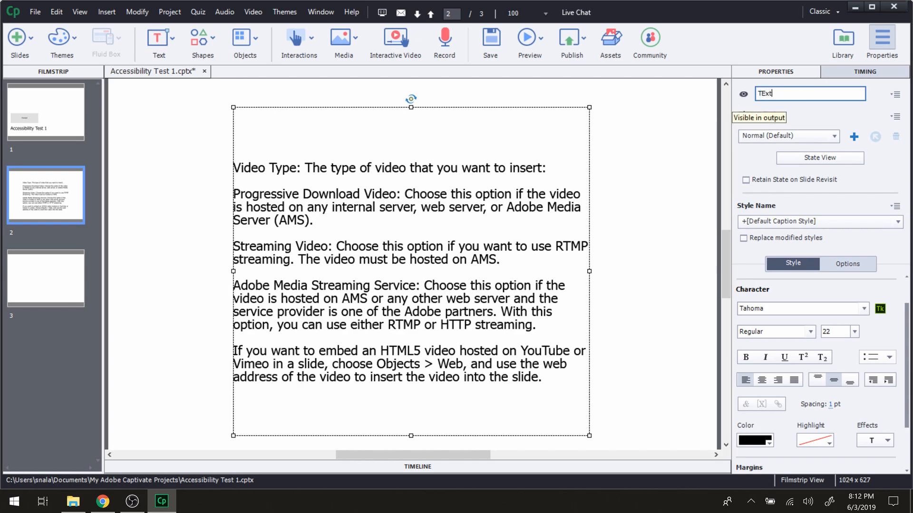
{"action": "type", "text": "extbox Title"}
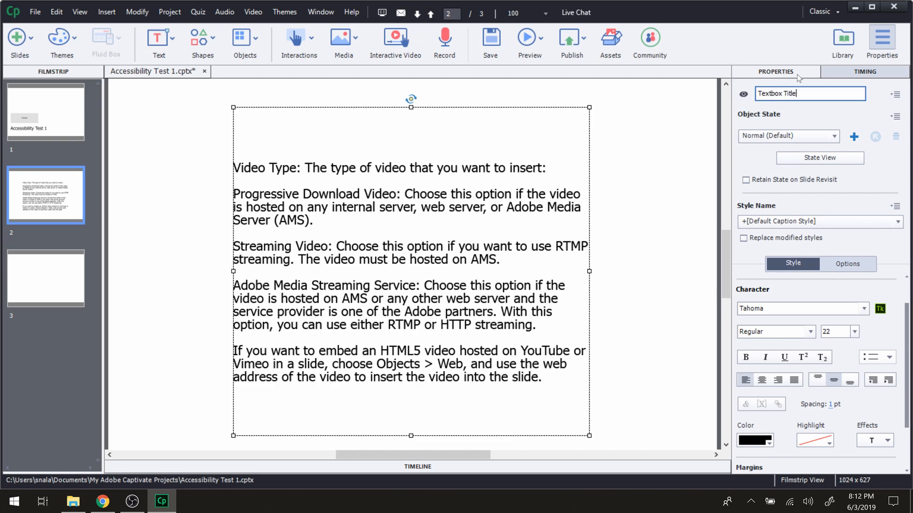
Turn off Auto Label in the caption's Item Accessibility settings and set its accessibility name to "Textbox Name"
{"action": "left_click", "coordinate": [895, 95]}
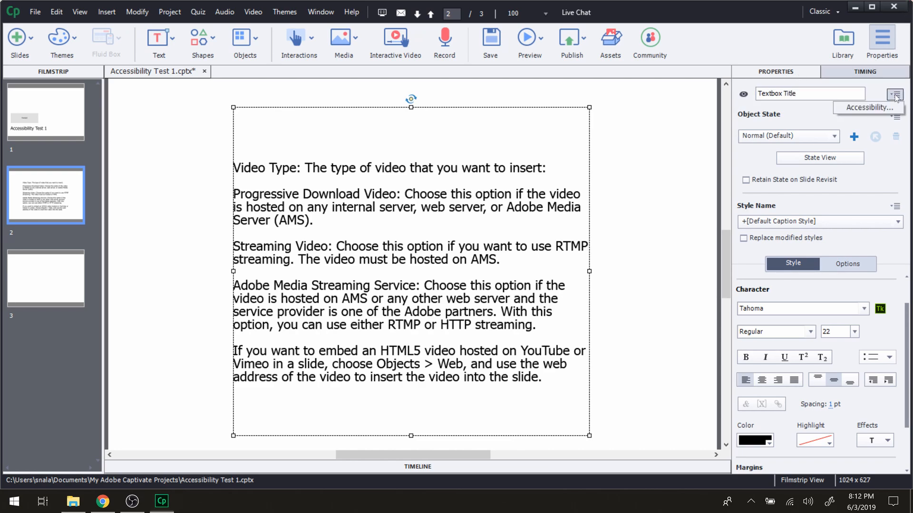
{"action": "left_click", "coordinate": [870, 107]}
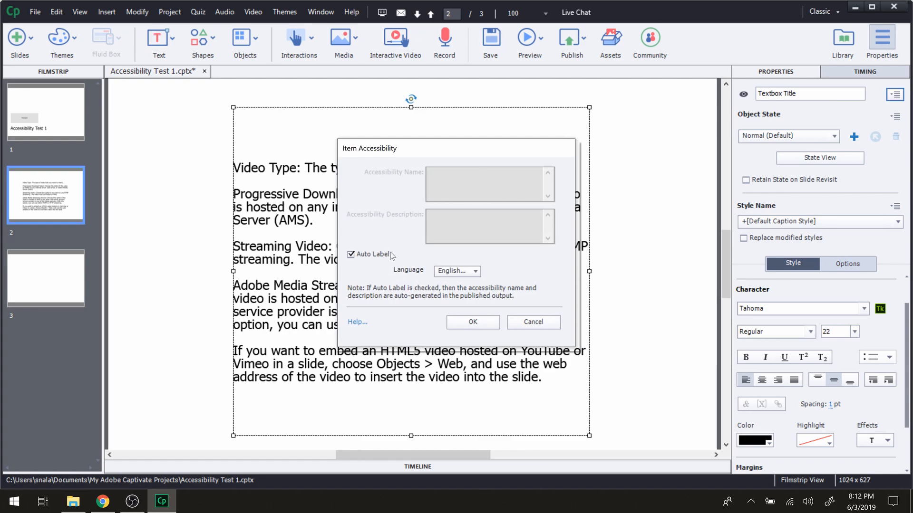
{"action": "left_click", "coordinate": [351, 254]}
{"action": "left_click", "coordinate": [457, 172]}
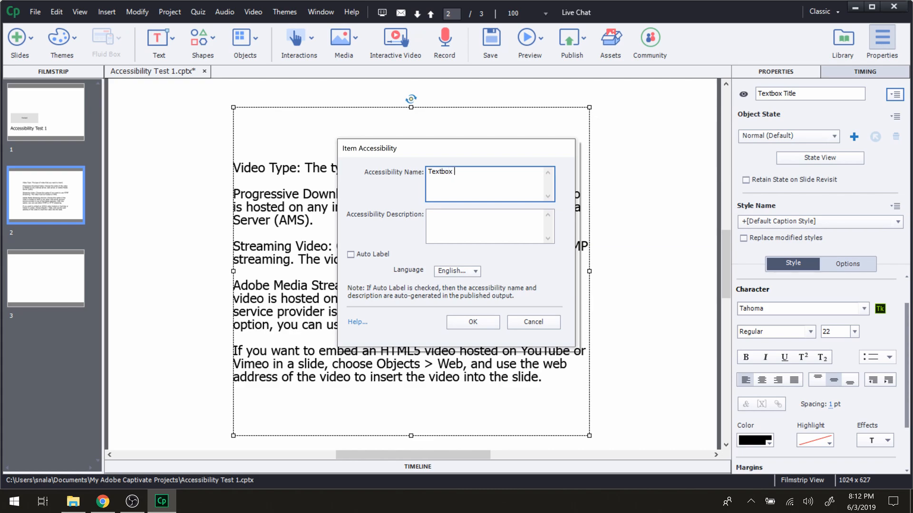
{"action": "type", "text": "Textbox Name"}
{"action": "left_click", "coordinate": [475, 323]}
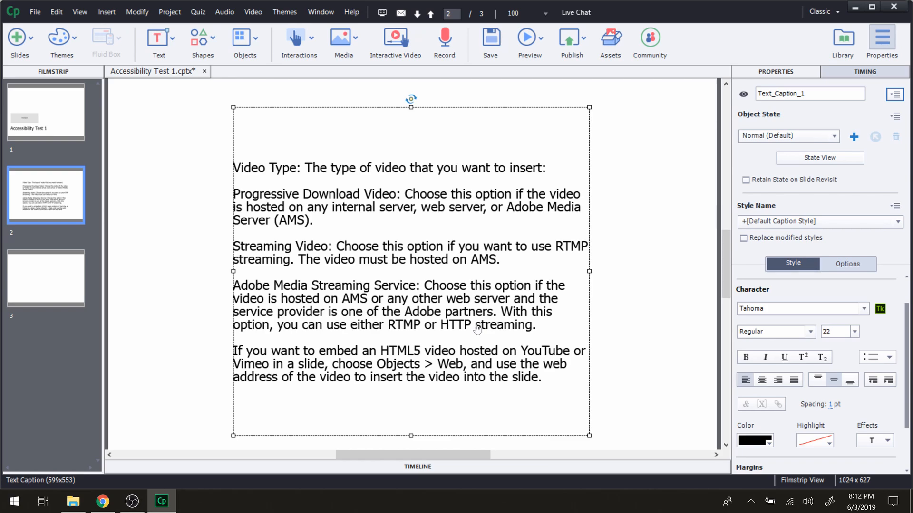
{"action": "left_click", "coordinate": [521, 375]}
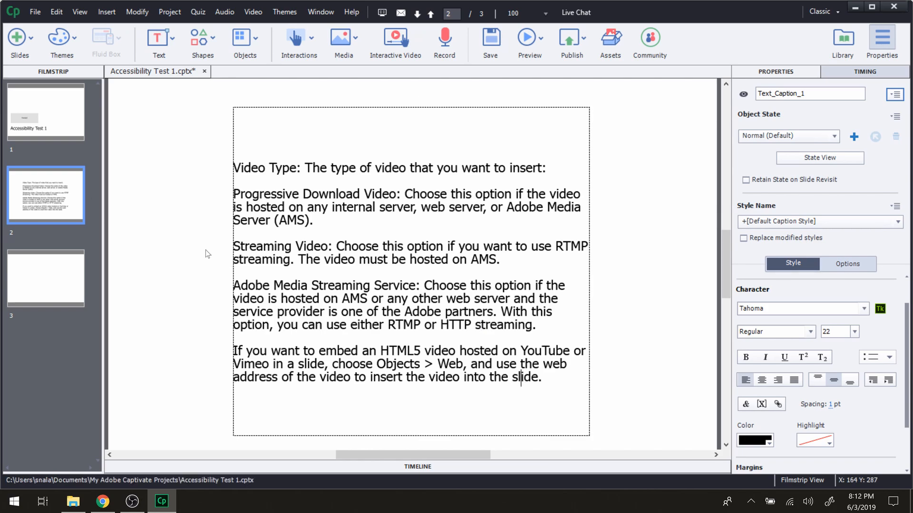
Fill slide 2's Slide Accessibility text with the full video-type caption text and save the project
{"action": "left_click", "coordinate": [39, 189]}
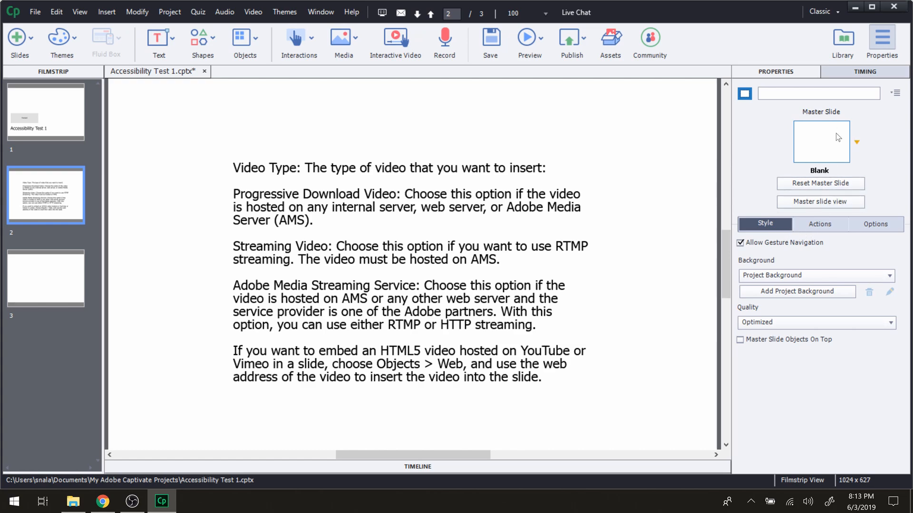
{"action": "left_click", "coordinate": [896, 93]}
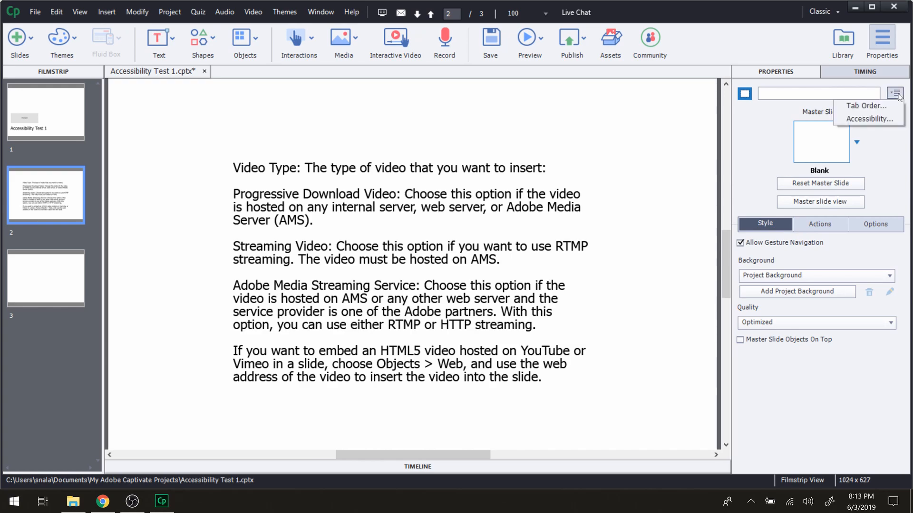
{"action": "left_click", "coordinate": [870, 119]}
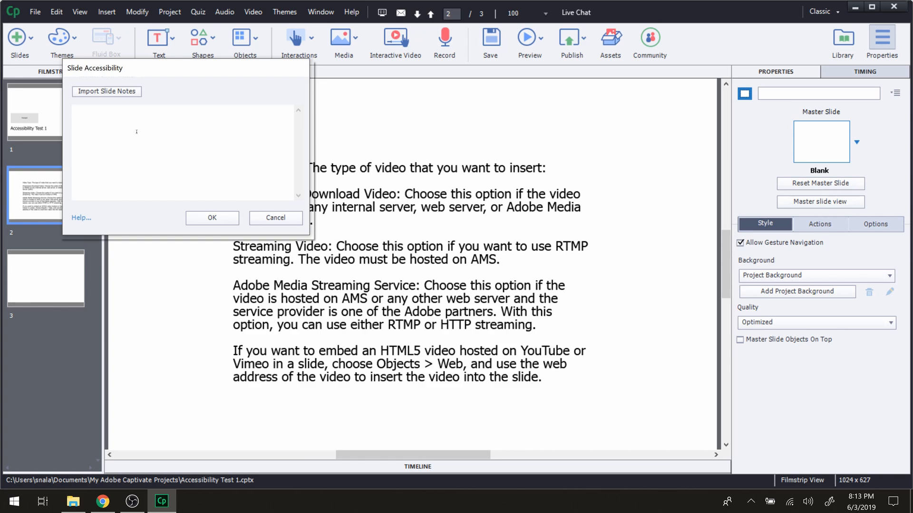
{"action": "type", "text": "Video Type: The type of video that you want to insert:  Progressive Download Video: Choose this option if the video is hosted on any internal server, web server, or Adobe Media Server (AMS). Streaming Video: Choose this option if you want to use RTMP streaming. The video must be hosted on AMS. Adobe Media Streaming Service: Choose this option if the video is hosted on AMS or any other web server and the service provider is one of the Adobe partners. With this option, you can use either RTMP or HTTP streaming. If you want to embed an HTML5 video hosted on YouTube or Vimeo in a slide, choose Objects > Web, and use the web address of the video to insert the video into the slide."}
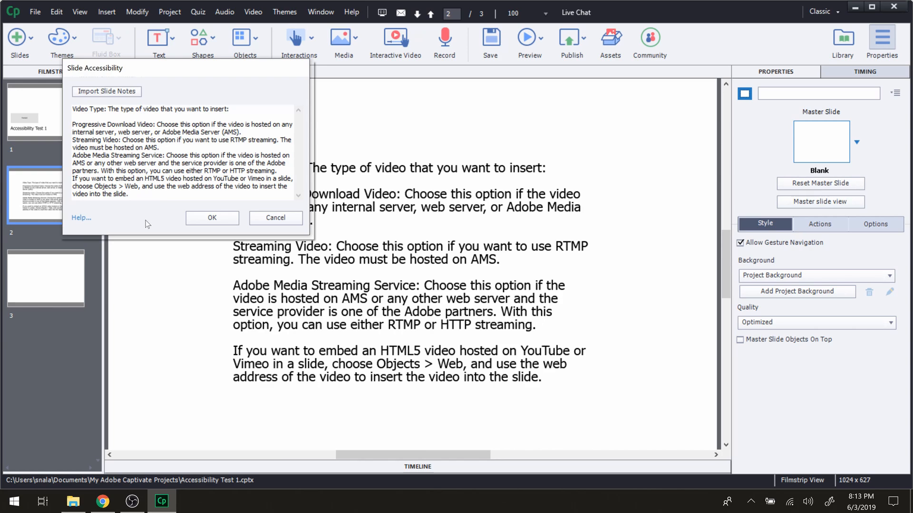
{"action": "left_click", "coordinate": [205, 221]}
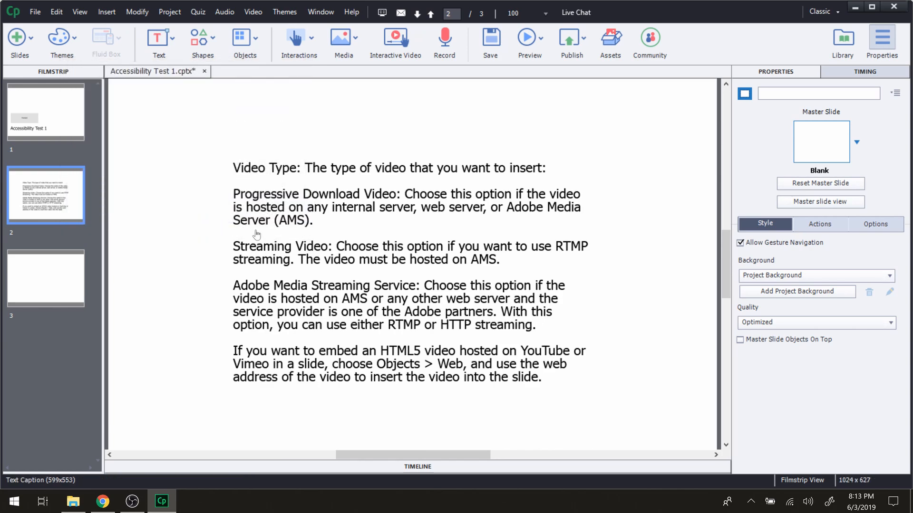
{"action": "left_click", "coordinate": [37, 12]}
{"action": "left_click", "coordinate": [71, 122]}
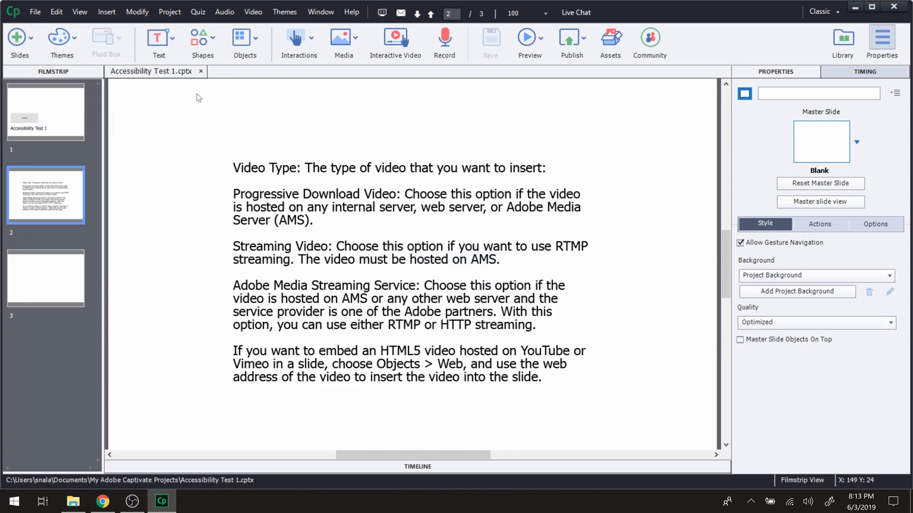
Add a button above the caption's first line, near its left edge, and set its caption to "Back"
{"action": "left_click", "coordinate": [297, 46]}
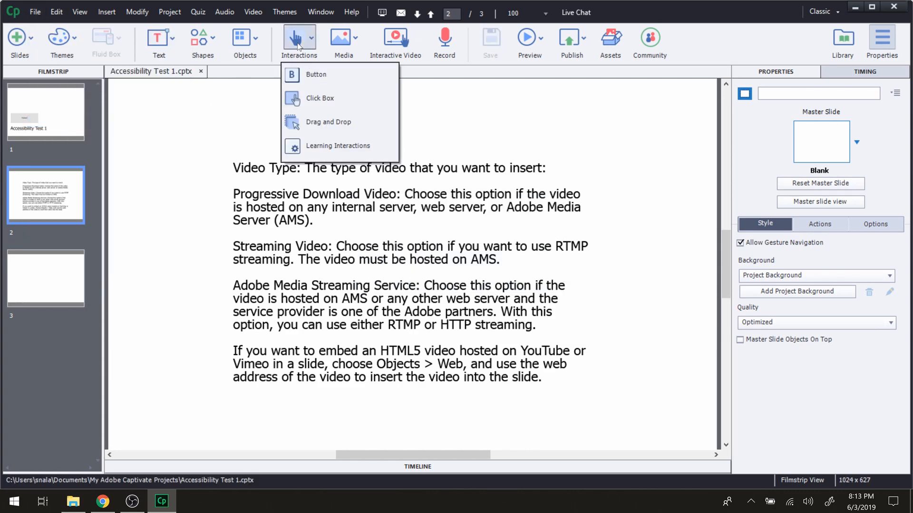
{"action": "left_click", "coordinate": [309, 77]}
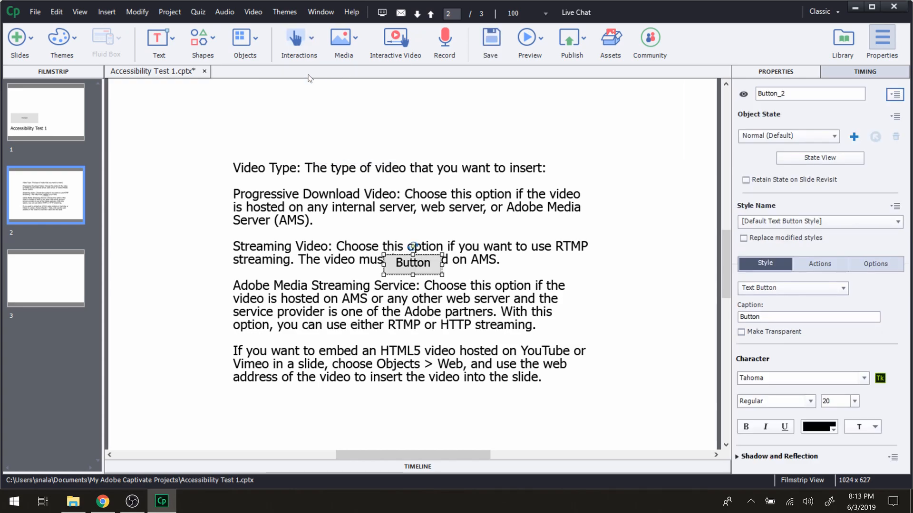
{"action": "left_click_drag", "start_coordinate": [402, 263], "coordinate": [256, 116]}
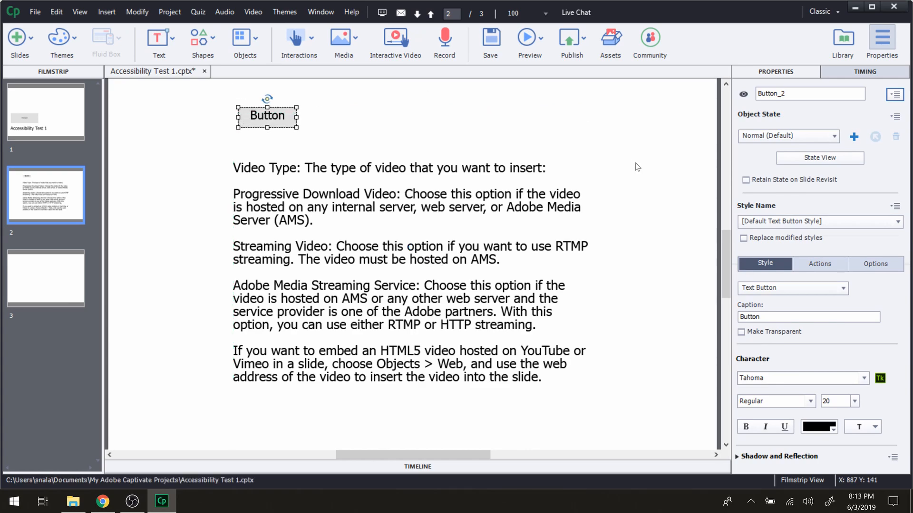
{"action": "left_click_drag", "start_coordinate": [771, 317], "coordinate": [712, 322]}
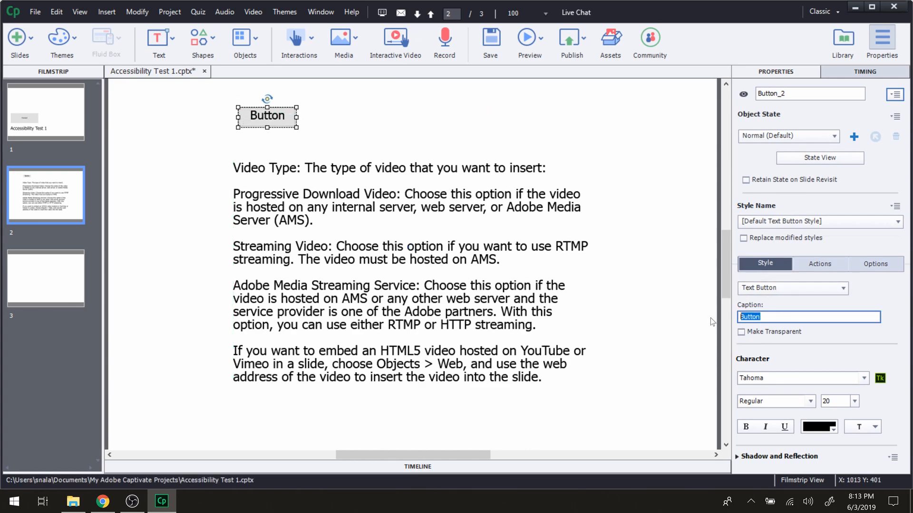
{"action": "type", "text": "Back"}
{"action": "key", "text": "Return"}
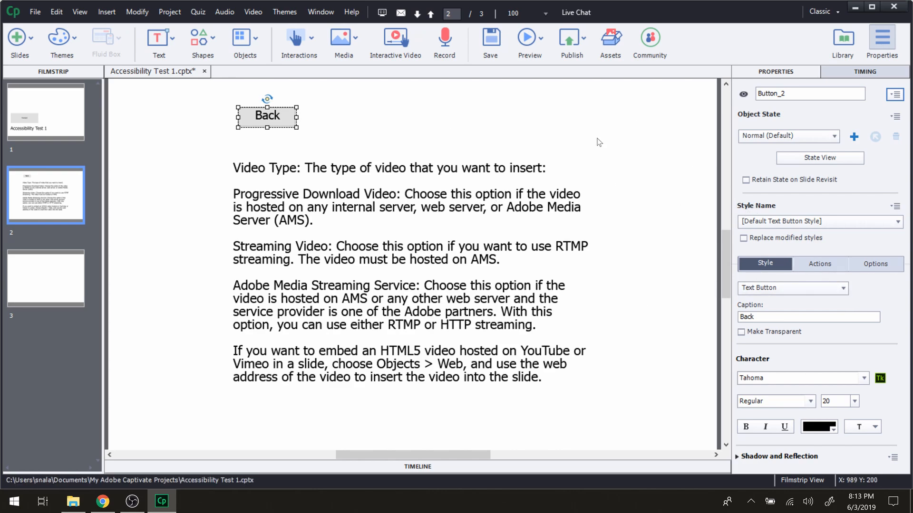
Try to rename the Back button object as "Back Title"
{"action": "left_click", "coordinate": [293, 40]}
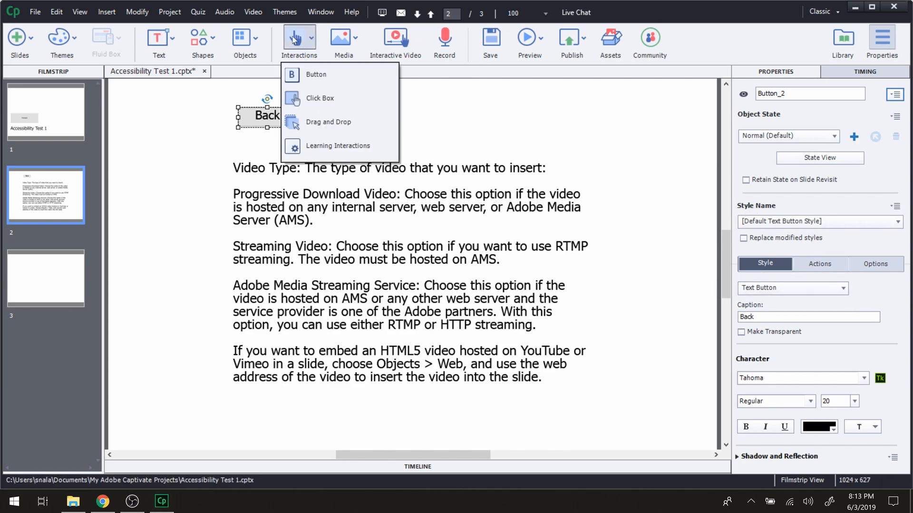
{"action": "left_click", "coordinate": [257, 115]}
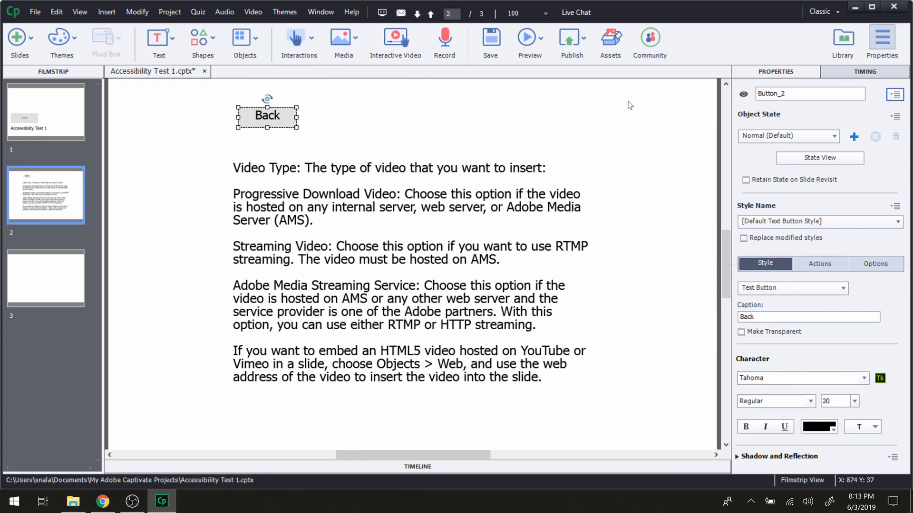
{"action": "double_click", "coordinate": [801, 90]}
{"action": "type", "text": "Back Title"}
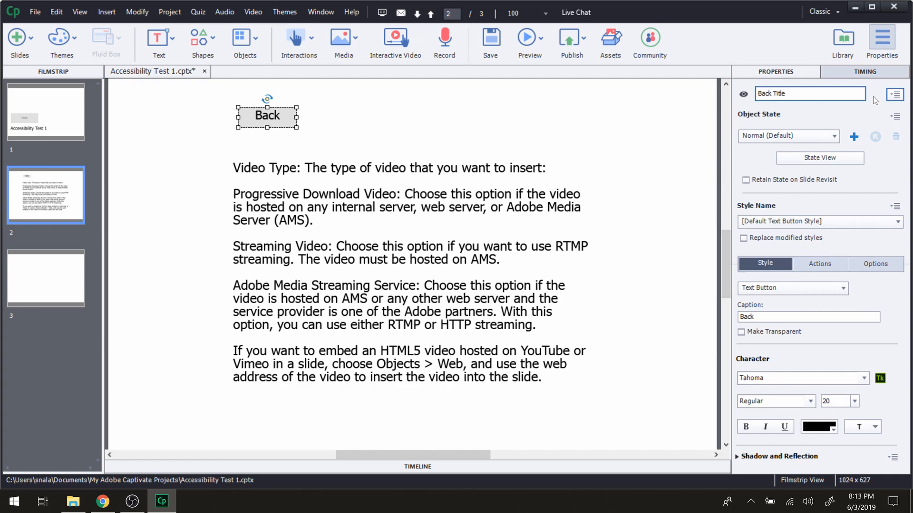
Turn off Auto Label in the Back button's Item Accessibility settings and set its accessibility name to "Back Name"
{"action": "left_click", "coordinate": [895, 95]}
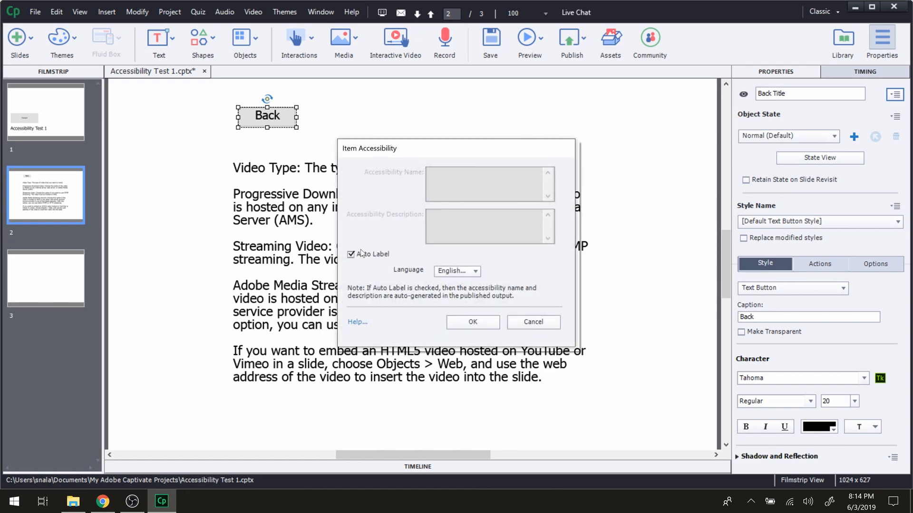
{"action": "left_click", "coordinate": [351, 254]}
{"action": "left_click", "coordinate": [447, 174]}
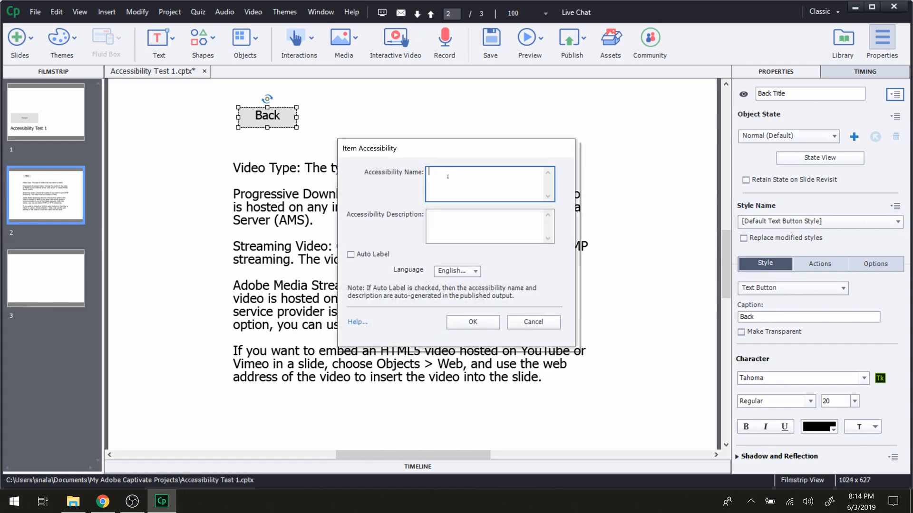
{"action": "type", "text": "Back Name"}
{"action": "left_click", "coordinate": [469, 326]}
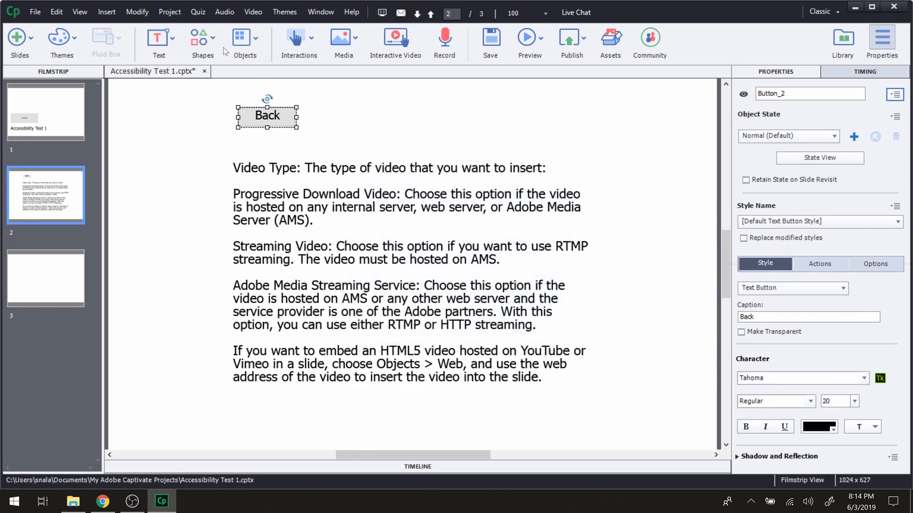
Add a second button to slide 2 and place it just right of the Back button
{"action": "left_click", "coordinate": [296, 40]}
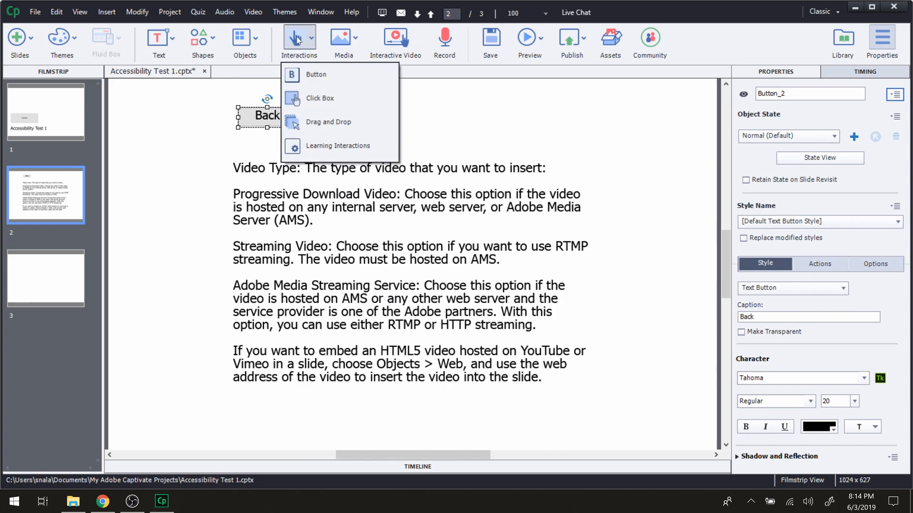
{"action": "left_click", "coordinate": [307, 73]}
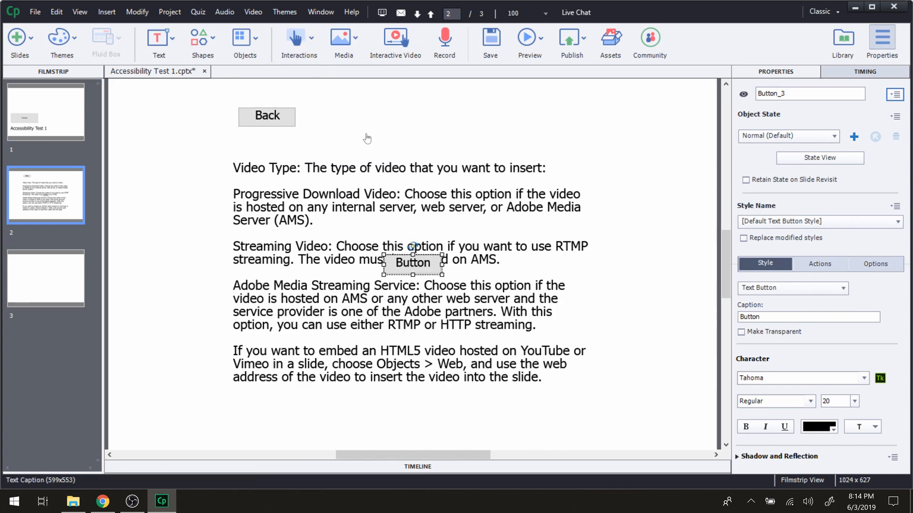
{"action": "left_click_drag", "start_coordinate": [403, 262], "coordinate": [327, 119]}
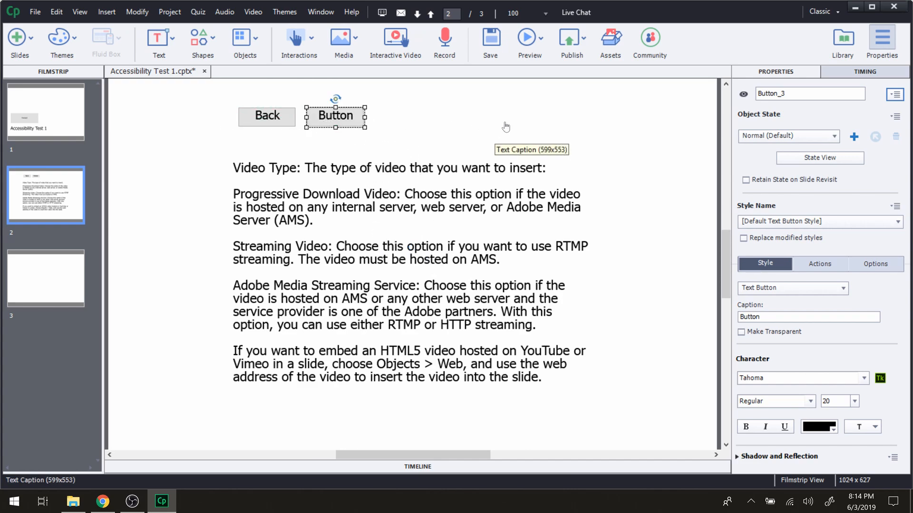
Try to rename the second button object as "Home Title"
{"action": "left_click_drag", "start_coordinate": [793, 92], "coordinate": [711, 100]}
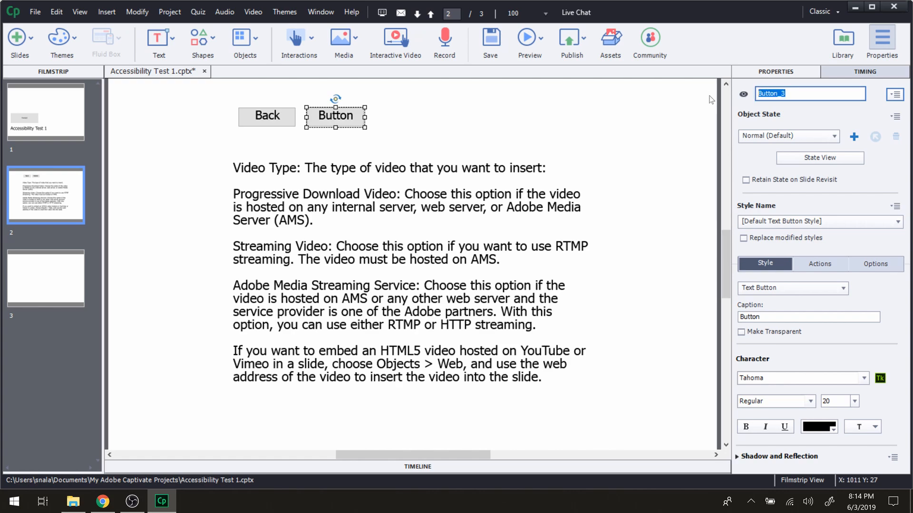
{"action": "type", "text": "Home Title"}
{"action": "key", "text": "Return"}
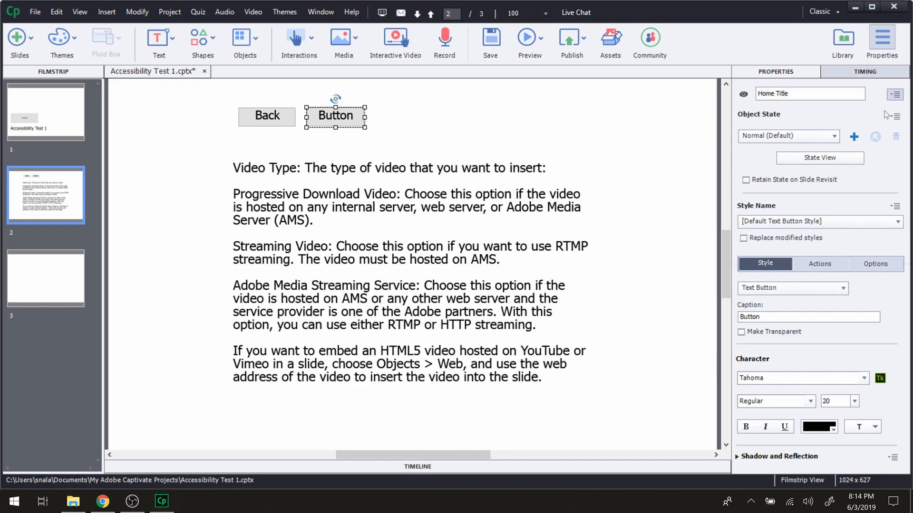
Turn off Auto Label in the second button's Item Accessibility settings and set its accessibility name to "Home Name"
{"action": "left_click", "coordinate": [894, 94]}
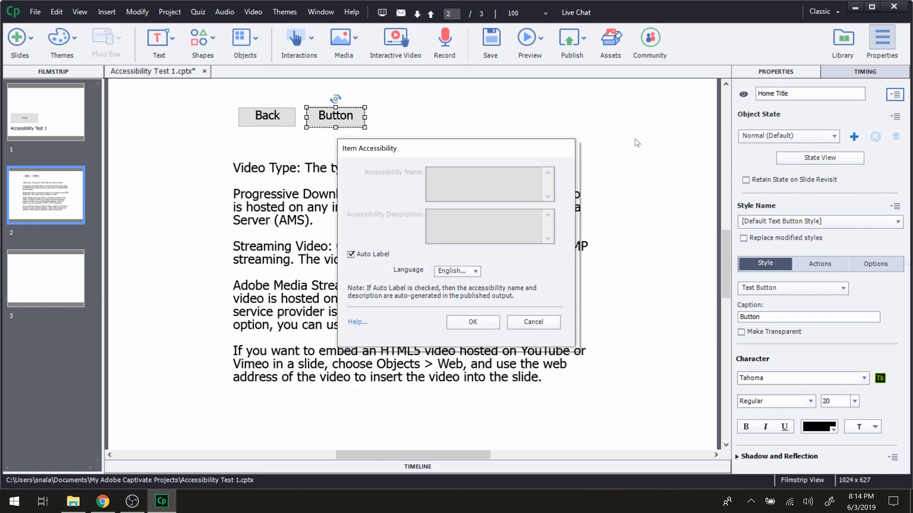
{"action": "left_click", "coordinate": [351, 255]}
{"action": "left_click", "coordinate": [446, 173]}
{"action": "type", "text": "Hoe"}
{"action": "key", "text": "BackSpace"}
{"action": "type", "text": "me Name"}
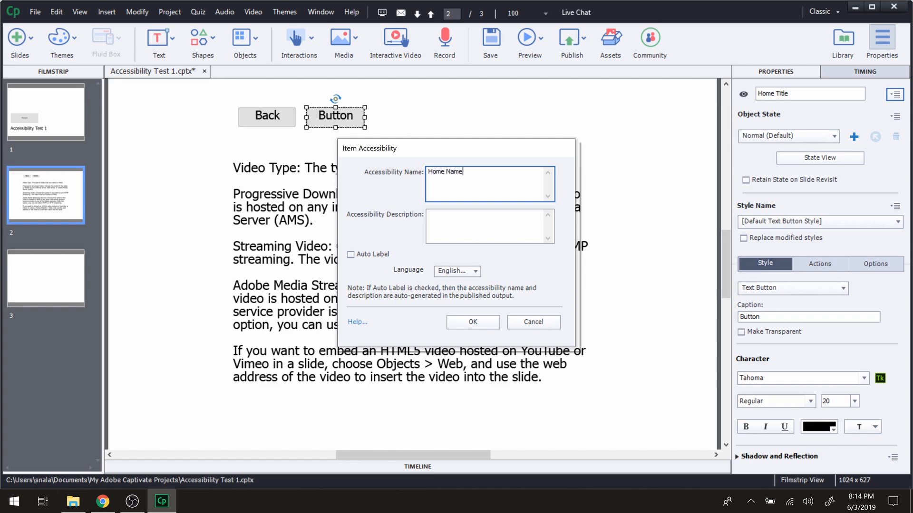
{"action": "left_click", "coordinate": [457, 325]}
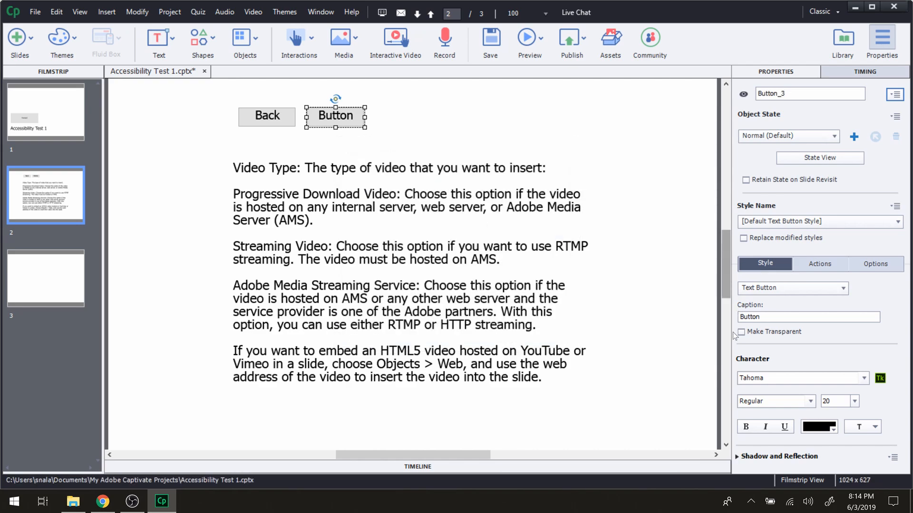
Set the second button's caption to "Home"
{"action": "left_click", "coordinate": [765, 318]}
{"action": "left_click_drag", "start_coordinate": [767, 318], "coordinate": [709, 316]}
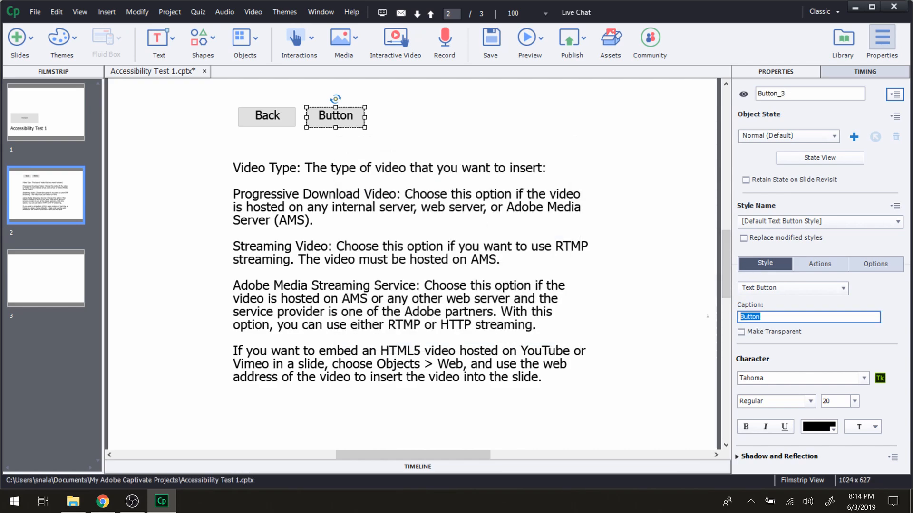
{"action": "type", "text": "Home"}
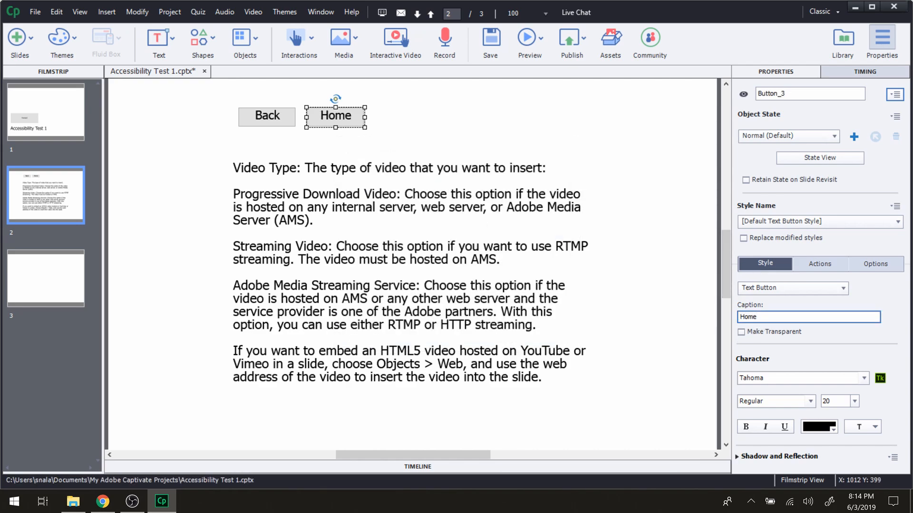
{"action": "left_click", "coordinate": [815, 348]}
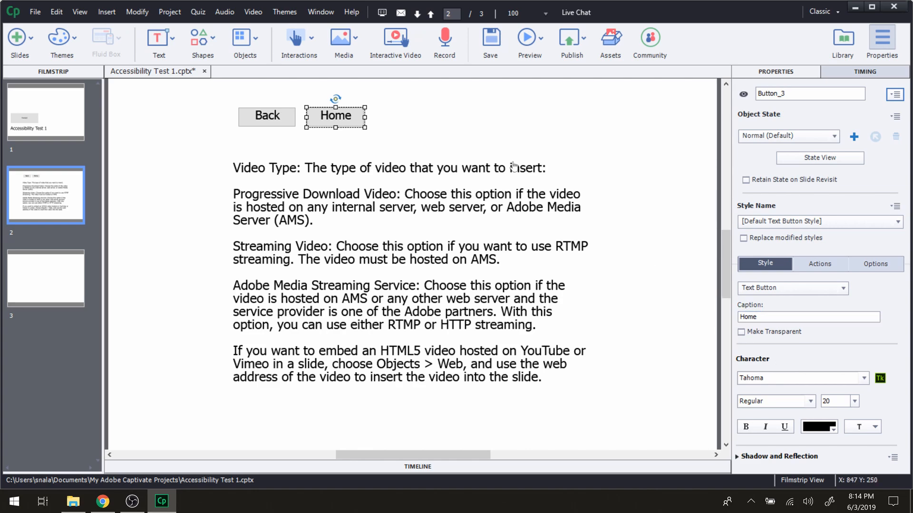
{"action": "left_click", "coordinate": [410, 144]}
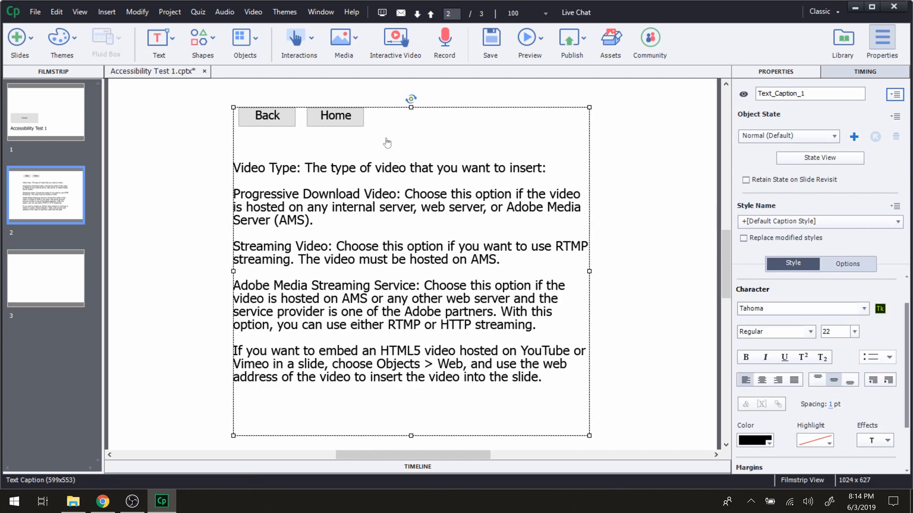
{"action": "left_click", "coordinate": [340, 123]}
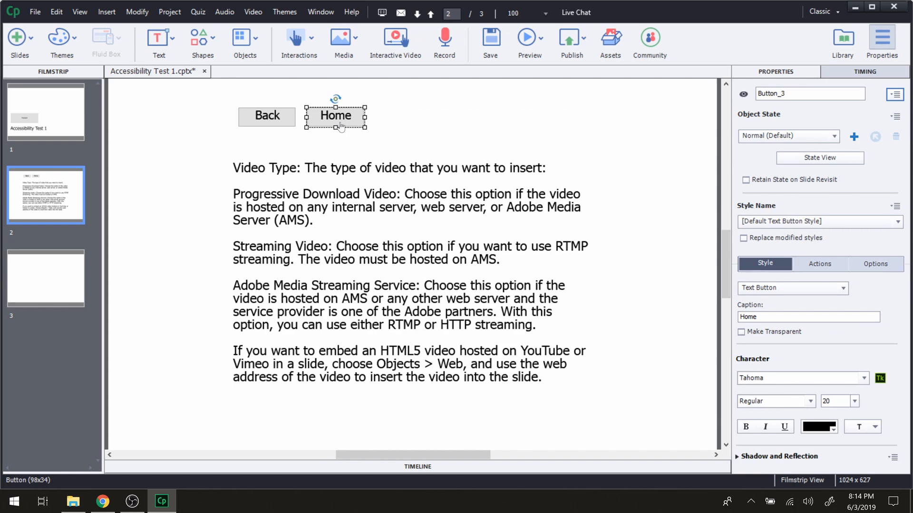
{"action": "left_click", "coordinate": [412, 110]}
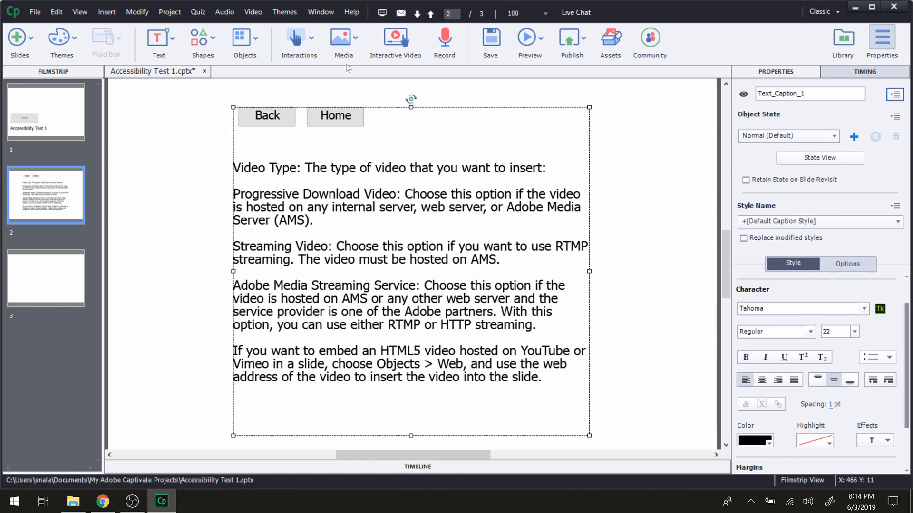
Add a third button to slide 2 and place it just right of the Home button
{"action": "left_click", "coordinate": [309, 42]}
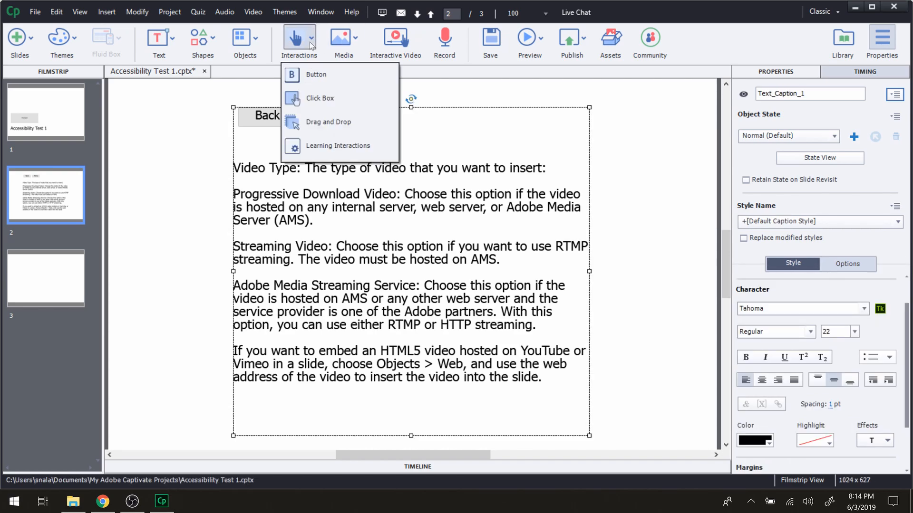
{"action": "left_click", "coordinate": [317, 75]}
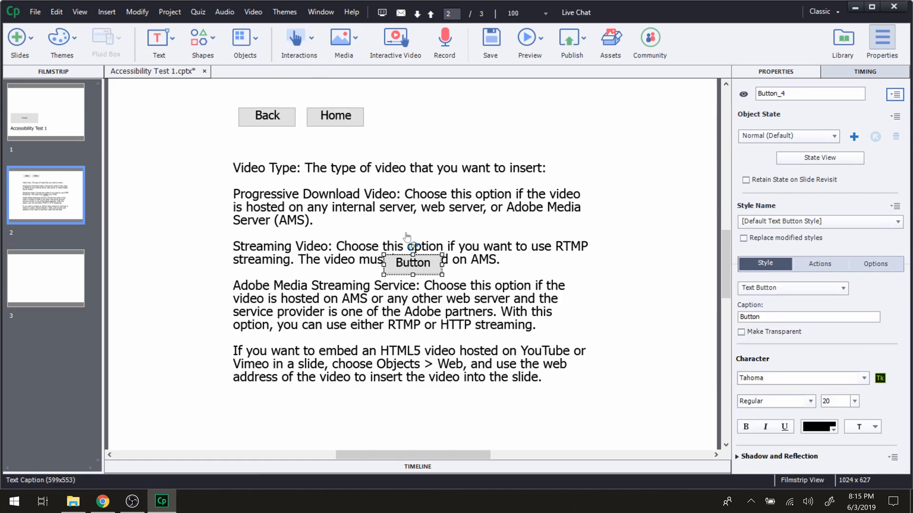
{"action": "left_click_drag", "start_coordinate": [415, 261], "coordinate": [408, 113]}
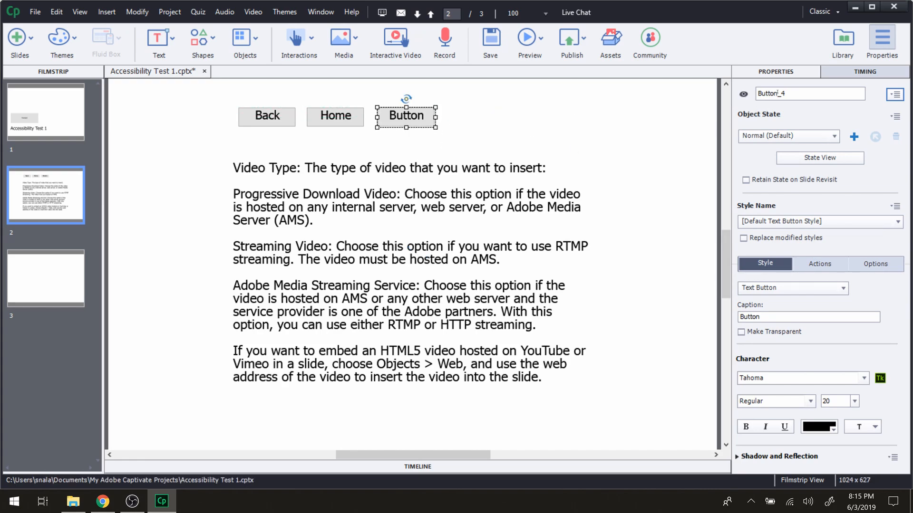
Try to rename the third button object as "Next Title"
{"action": "right_click", "coordinate": [758, 92]}
{"action": "left_click", "coordinate": [799, 92]}
{"action": "right_click", "coordinate": [790, 89]}
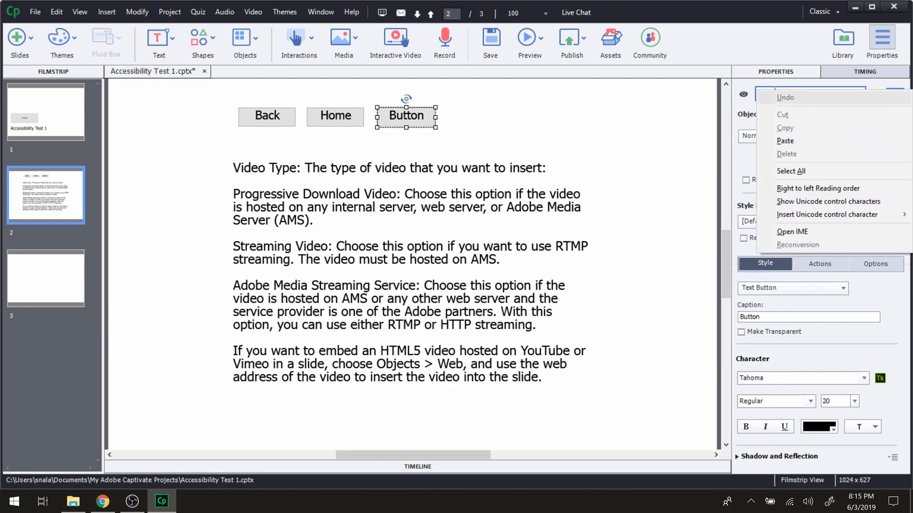
{"action": "left_click", "coordinate": [739, 90]}
{"action": "left_click", "coordinate": [741, 94]}
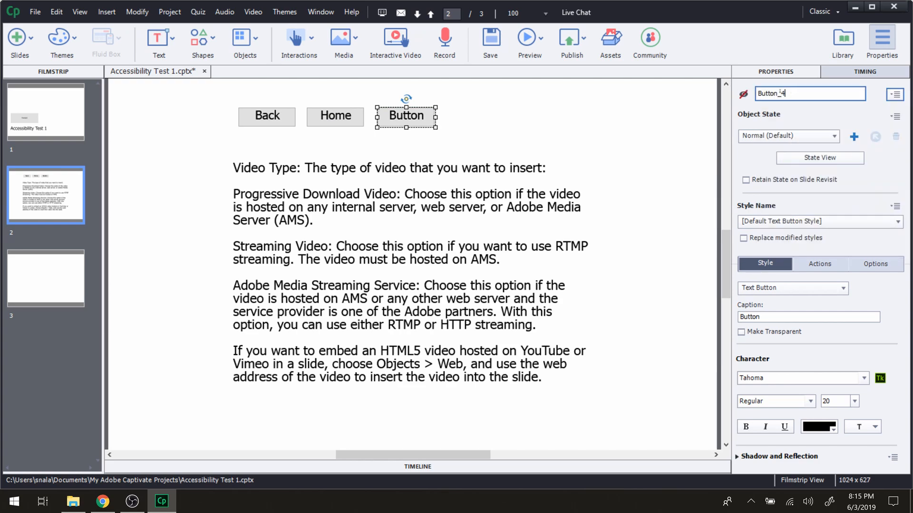
{"action": "left_click", "coordinate": [743, 93]}
{"action": "left_click_drag", "start_coordinate": [793, 93], "coordinate": [754, 99]}
{"action": "type", "text": "Forwar"}
{"action": "key", "text": "BackSpace"}
{"action": "key", "text": "BackSpace"}
{"action": "key", "text": "BackSpace"}
{"action": "key", "text": "BackSpace"}
{"action": "key", "text": "BackSpace"}
{"action": "key", "text": "BackSpace"}
{"action": "type", "text": "Next Title"}
Turn off Auto Label in the third button's Item Accessibility settings and set its accessibility name to "Next Name"
{"action": "left_click", "coordinate": [890, 97]}
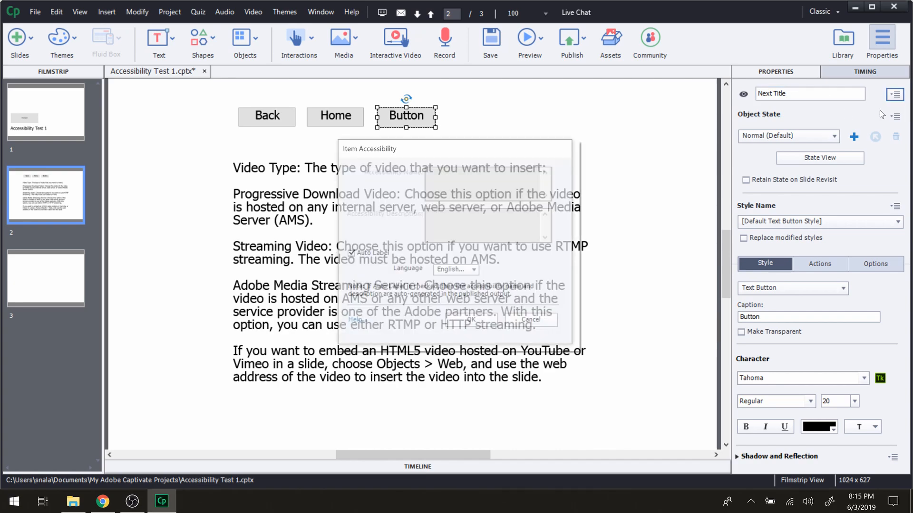
{"action": "left_click", "coordinate": [351, 254]}
{"action": "left_click", "coordinate": [480, 174]}
{"action": "type", "text": "Next Name"}
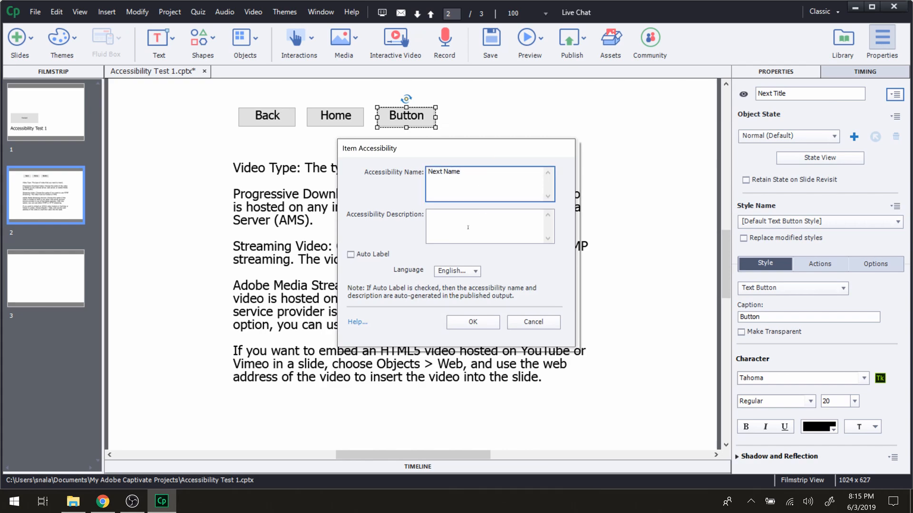
{"action": "left_click", "coordinate": [471, 323]}
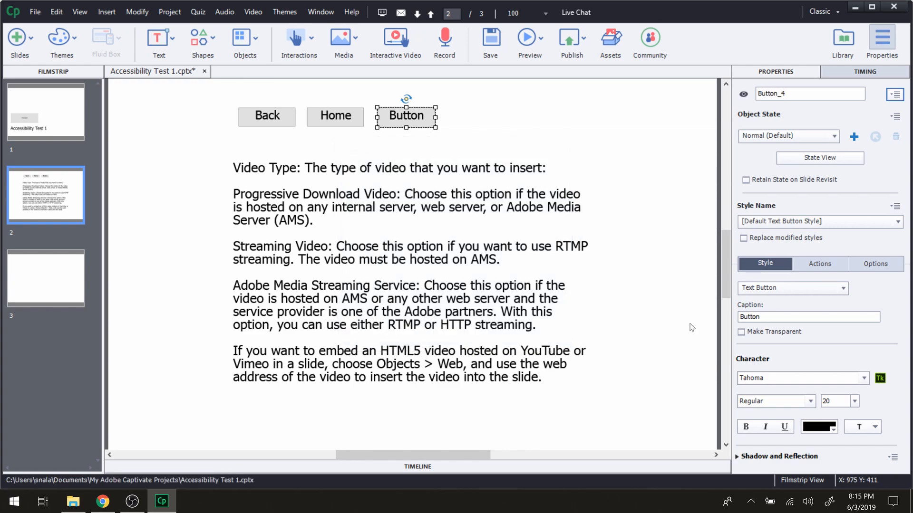
Set the third button's caption to "Next"
{"action": "left_click", "coordinate": [744, 316]}
{"action": "left_click_drag", "start_coordinate": [767, 316], "coordinate": [710, 325]}
{"action": "type", "text": "Next"}
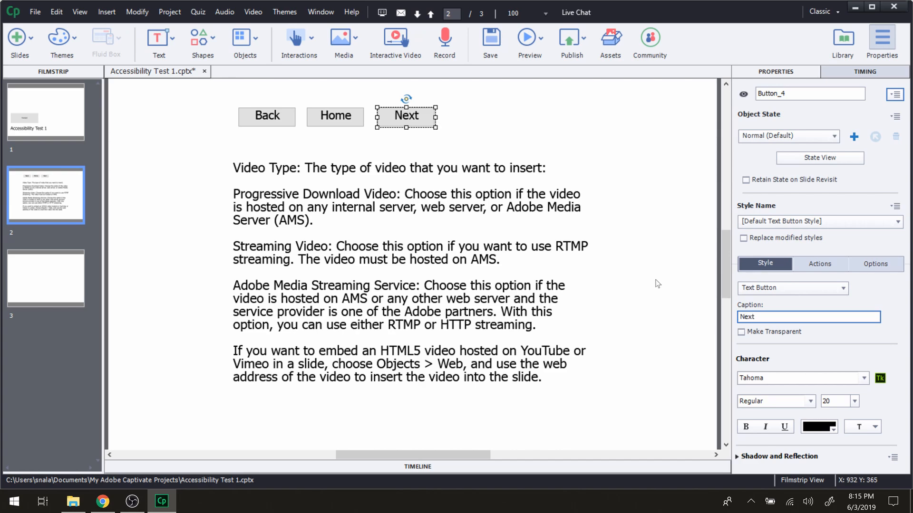
{"action": "left_click", "coordinate": [634, 289]}
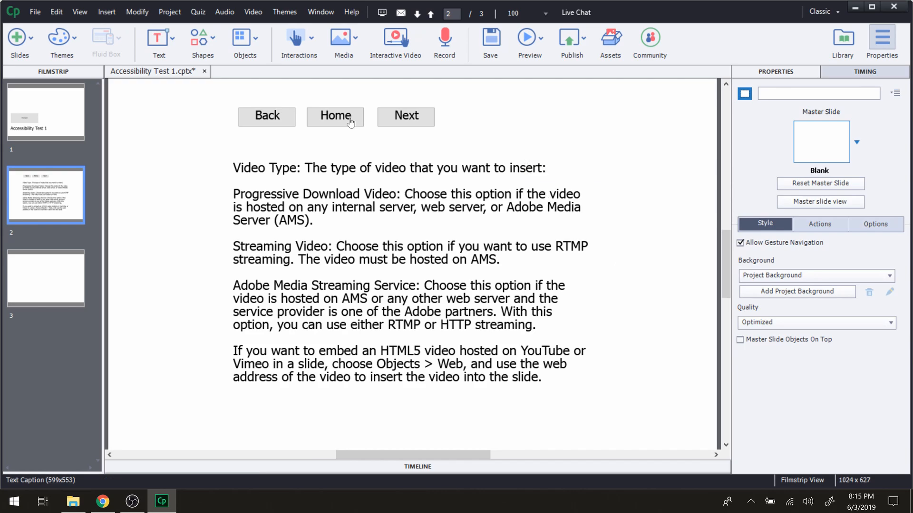
Shrink the text caption on slide 2 from its upper edge to about 500 px high so its box clears the buttons
{"action": "left_click_drag", "start_coordinate": [223, 102], "coordinate": [455, 133]}
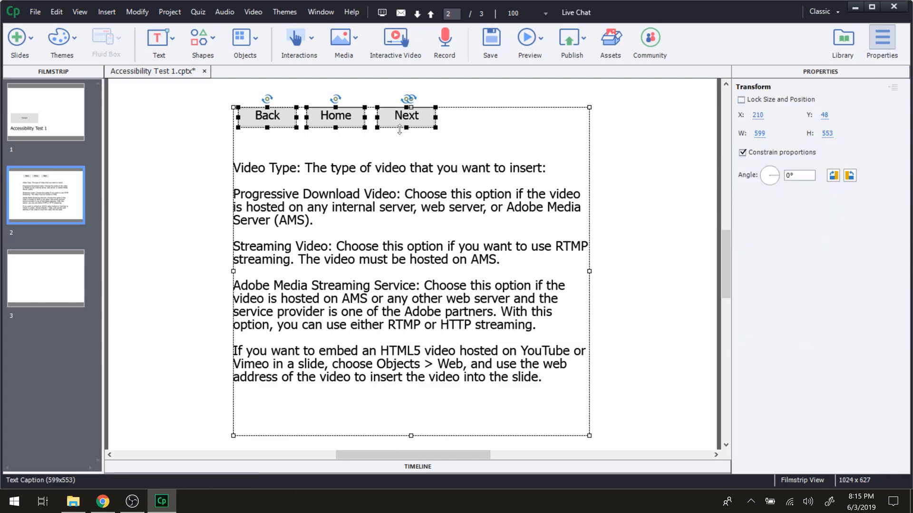
{"action": "left_click", "coordinate": [535, 114]}
{"action": "left_click", "coordinate": [527, 131]}
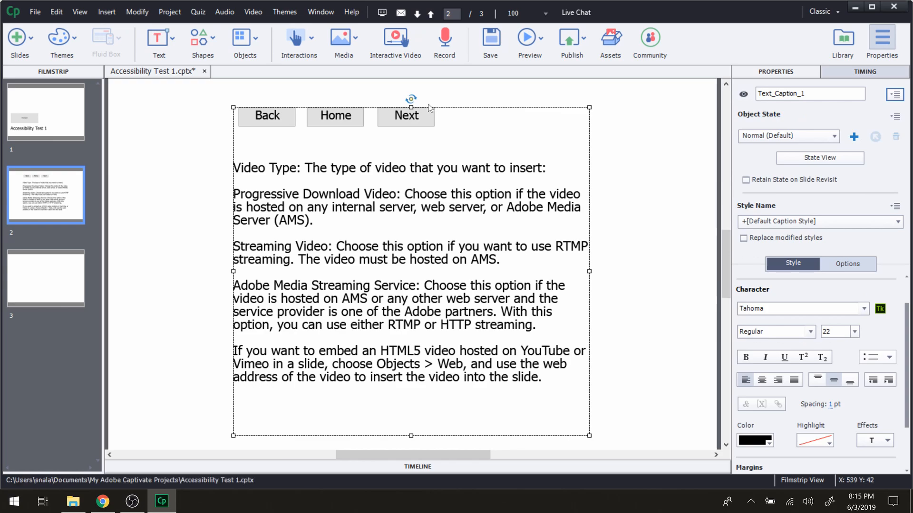
{"action": "left_click_drag", "start_coordinate": [411, 108], "coordinate": [411, 140]}
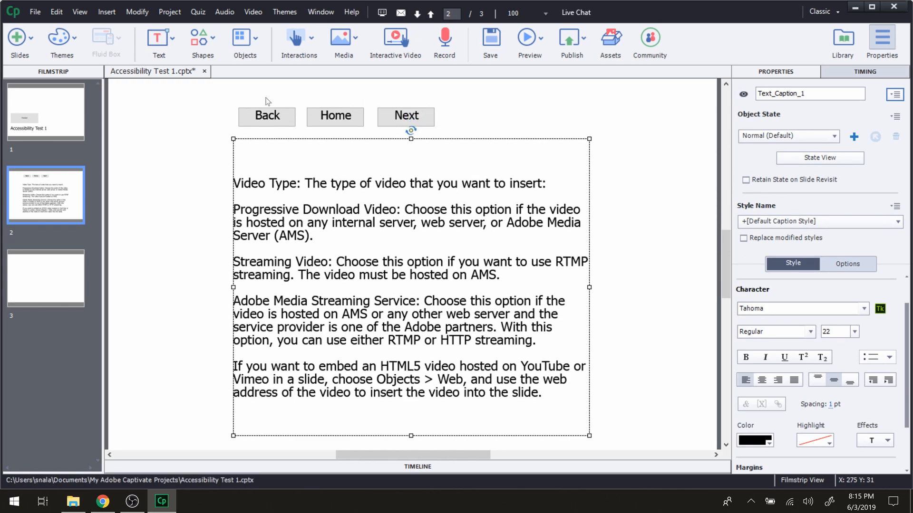
Move the Back, Home and Next buttons together below the text caption and shift the caption up, clear of the buttons
{"action": "left_click_drag", "start_coordinate": [232, 96], "coordinate": [460, 135]}
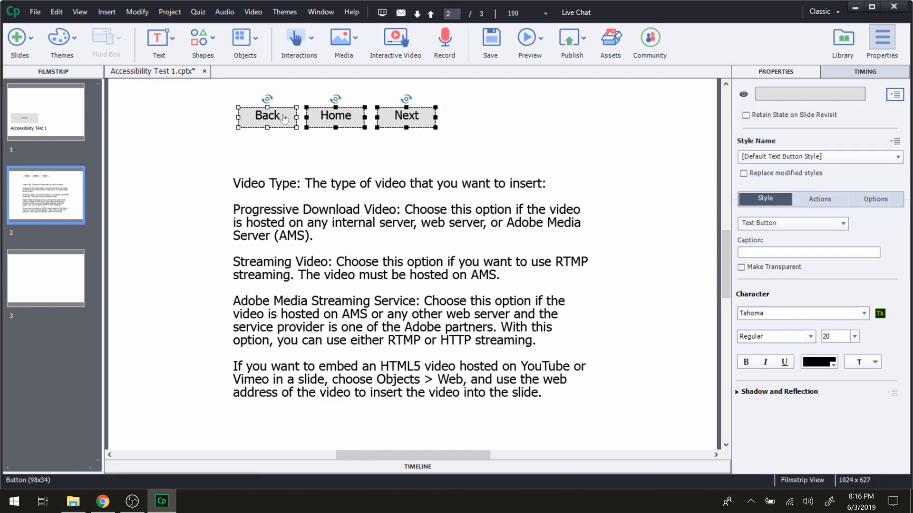
{"action": "left_click_drag", "start_coordinate": [284, 118], "coordinate": [355, 420]}
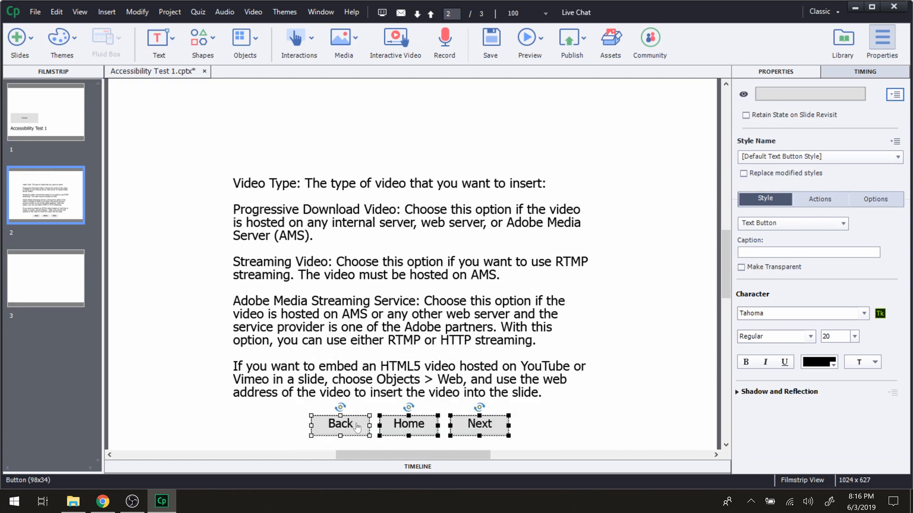
{"action": "left_click", "coordinate": [396, 364]}
{"action": "left_click_drag", "start_coordinate": [404, 356], "coordinate": [416, 306]}
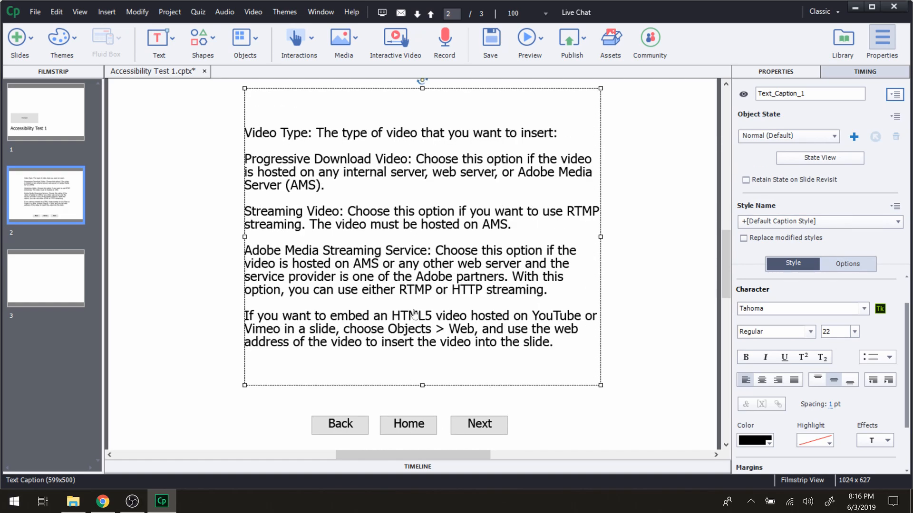
{"action": "right_click", "coordinate": [415, 324]}
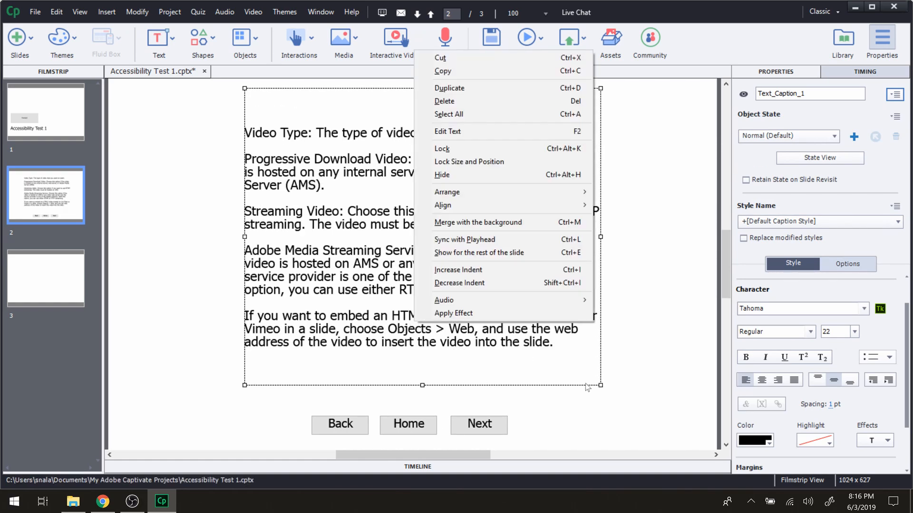
{"action": "left_click", "coordinate": [624, 402]}
Set the Back button's On Success action to jump to slide 1
{"action": "left_click", "coordinate": [348, 423]}
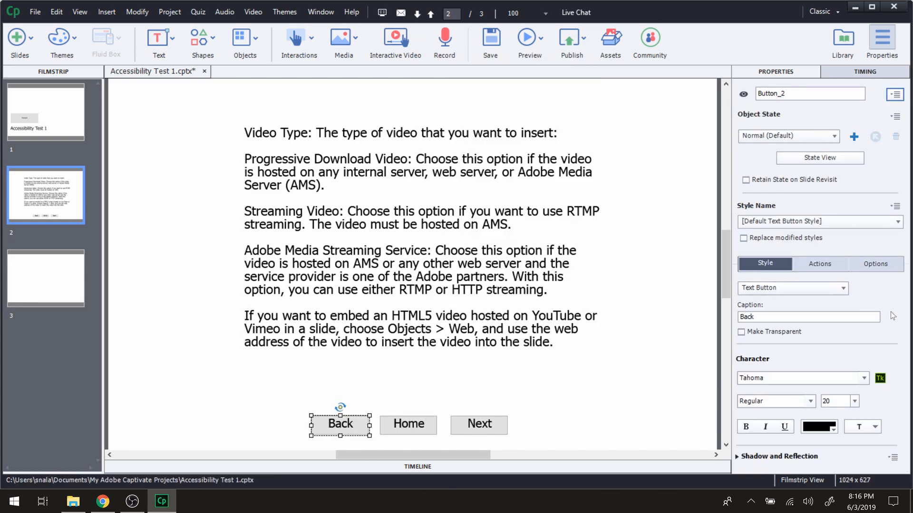
{"action": "left_click", "coordinate": [820, 264]}
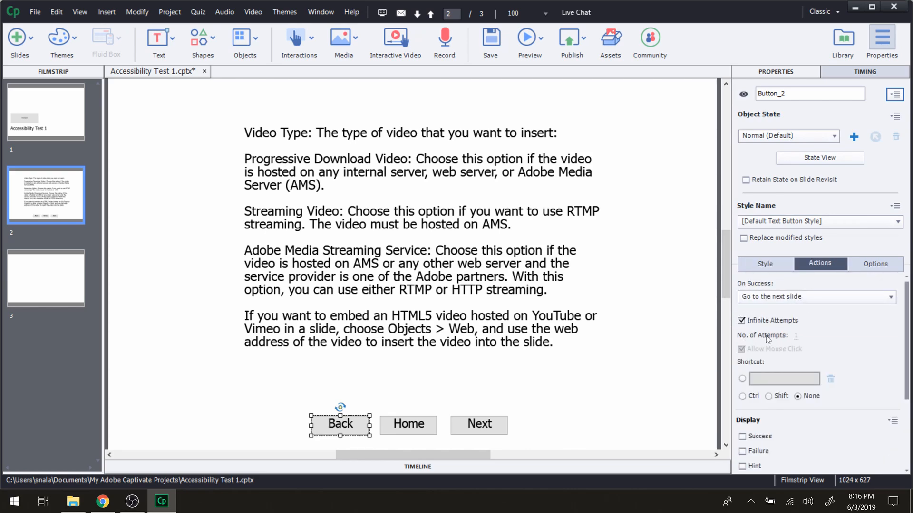
{"action": "left_click", "coordinate": [786, 299]}
{"action": "left_click", "coordinate": [787, 298]}
{"action": "left_click", "coordinate": [788, 298]}
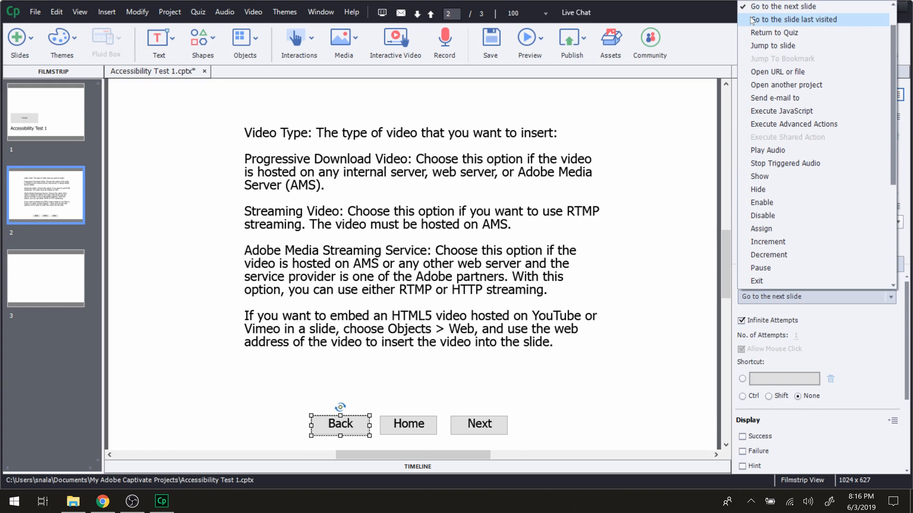
{"action": "left_click", "coordinate": [759, 46]}
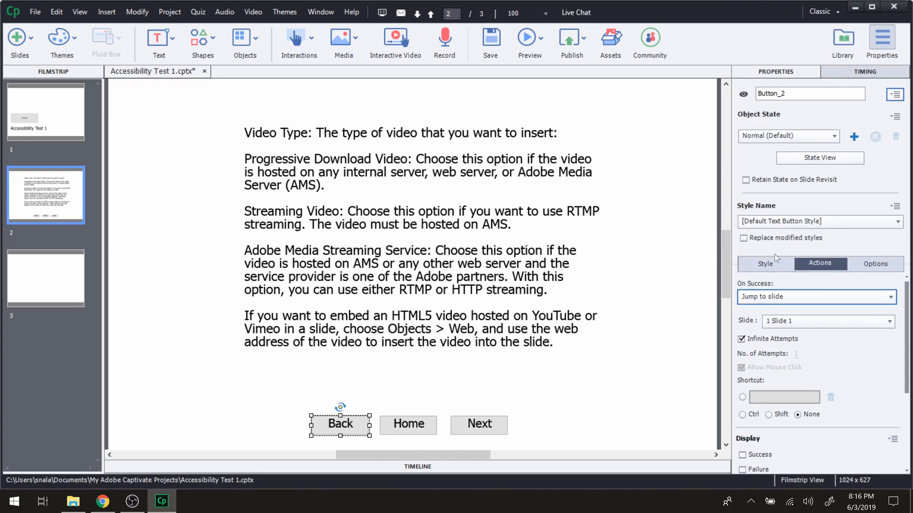
Set the Home button's On Success action to jump to slide 1
{"action": "left_click", "coordinate": [426, 428]}
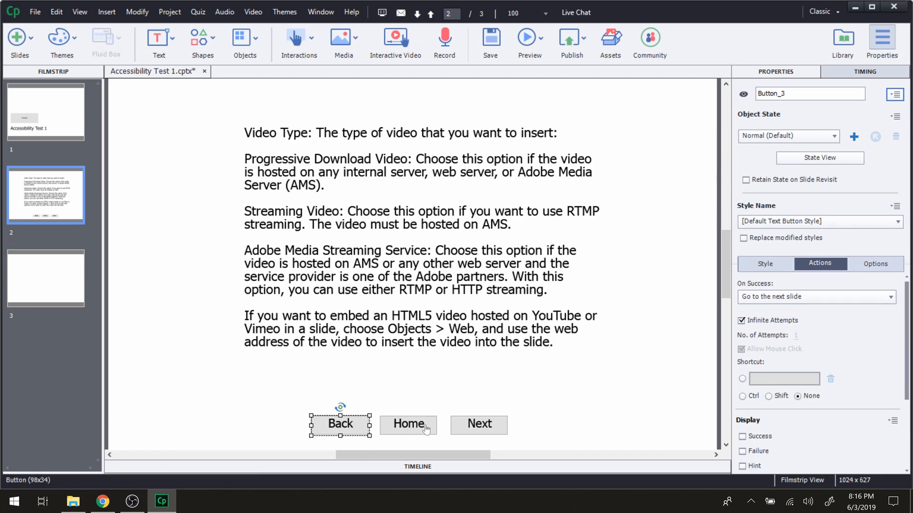
{"action": "left_click", "coordinate": [803, 297]}
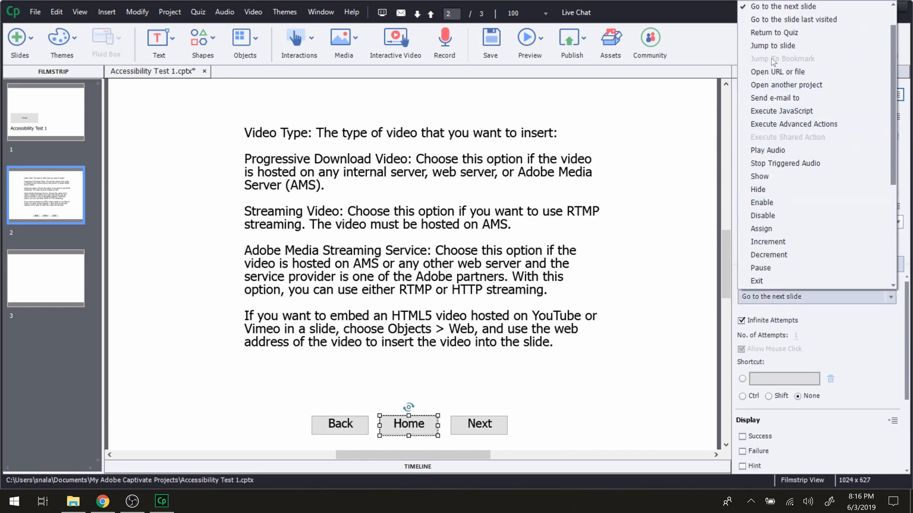
{"action": "left_click", "coordinate": [772, 45]}
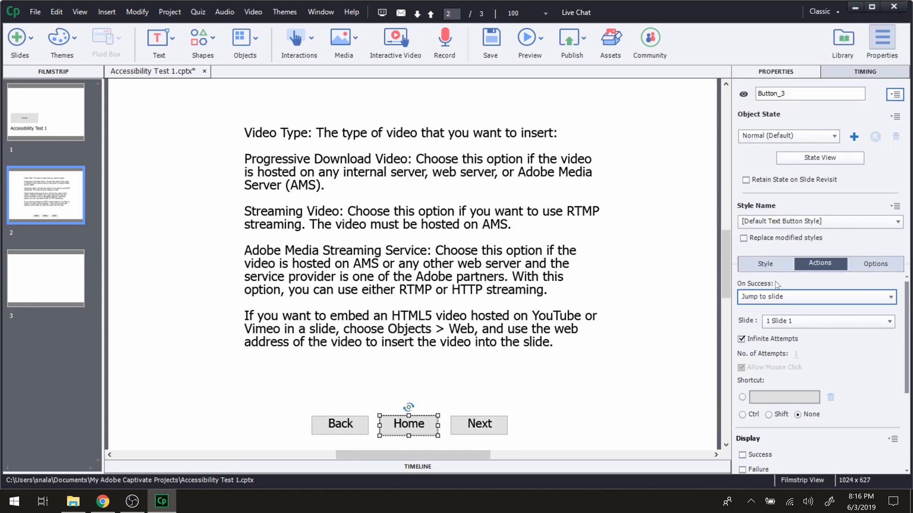
Check the Next button's On Success action and its audio and transform options
{"action": "left_click", "coordinate": [490, 422]}
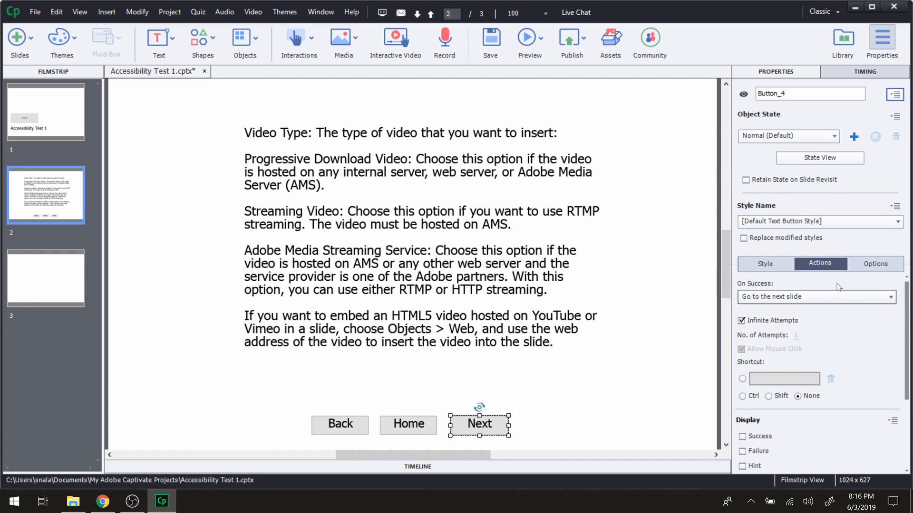
{"action": "left_click", "coordinate": [879, 265]}
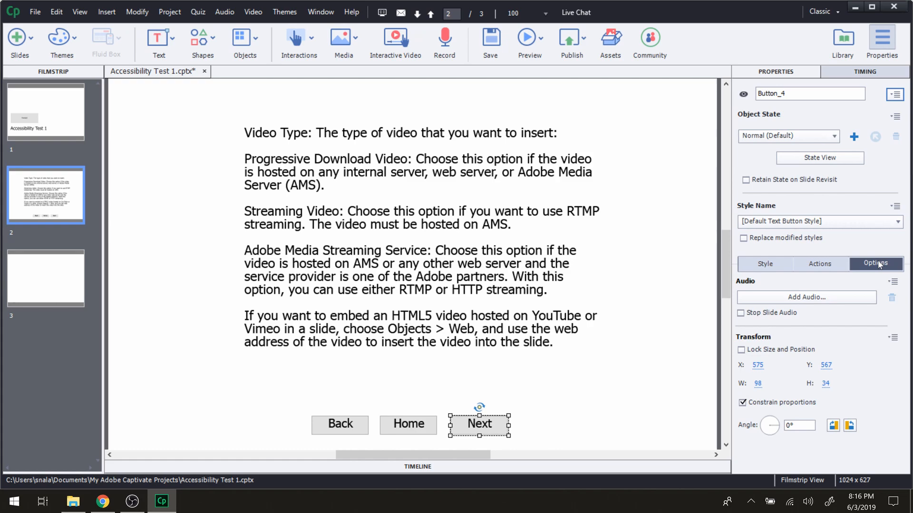
{"action": "left_click", "coordinate": [822, 265]}
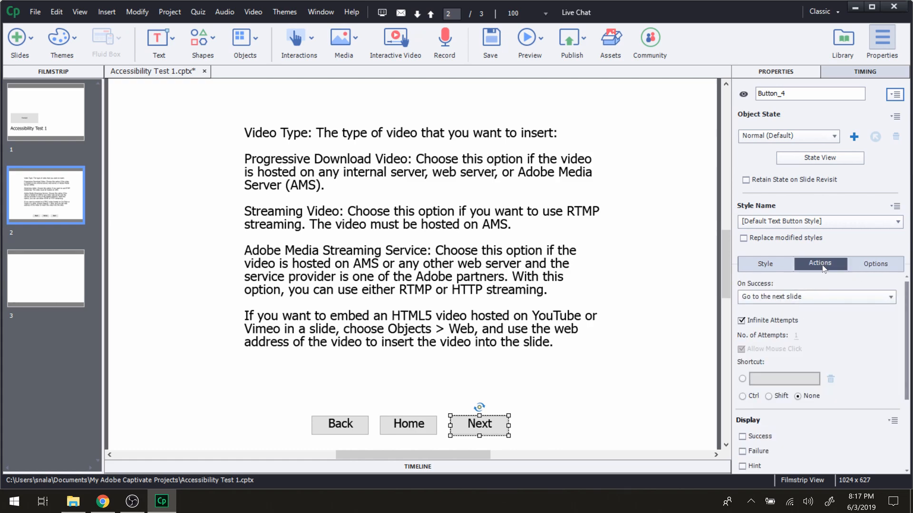
{"action": "left_click", "coordinate": [771, 266]}
{"action": "left_click", "coordinate": [657, 291]}
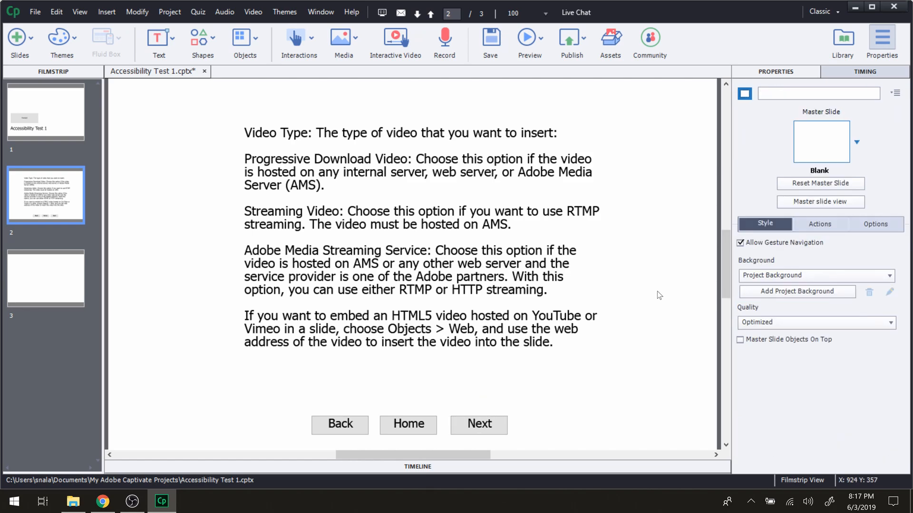
Copy the text caption from slide 2 and paste it onto slide 3
{"action": "left_click", "coordinate": [309, 243]}
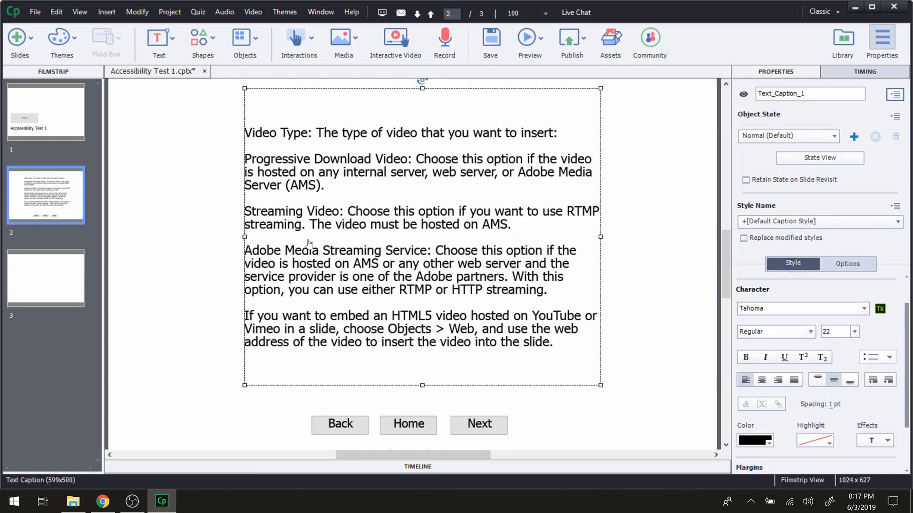
{"action": "left_click", "coordinate": [53, 283]}
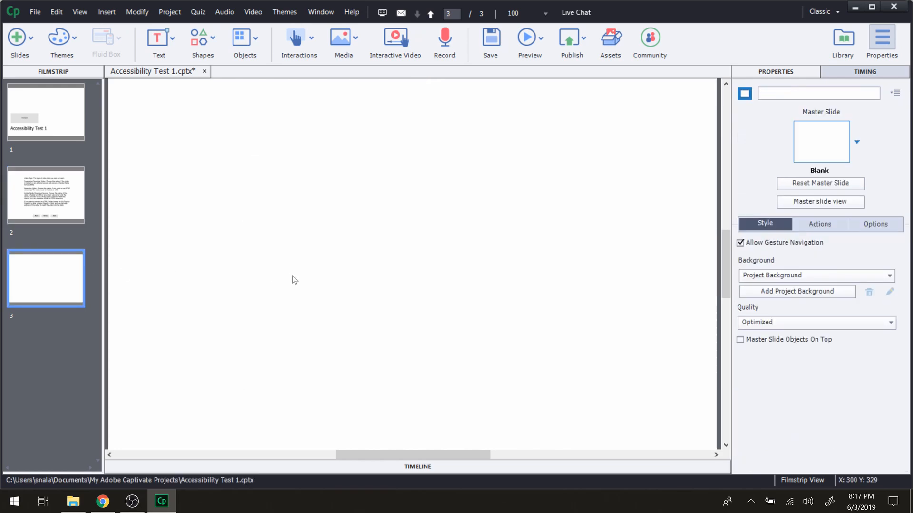
{"action": "key", "text": "ctrl+v"}
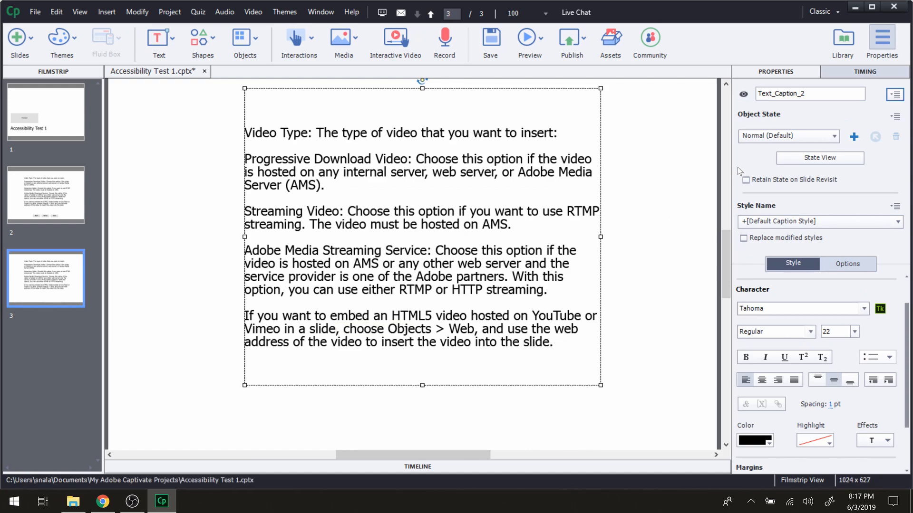
Try to rename slide 3's pasted text caption as "Textbox Title" and check its accessibility name in the Item Accessibility settings
{"action": "left_click_drag", "start_coordinate": [809, 92], "coordinate": [730, 103]}
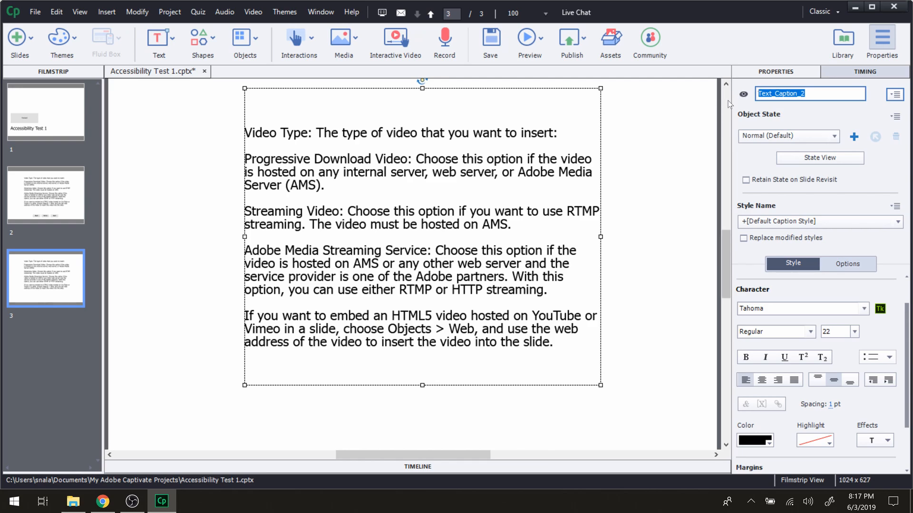
{"action": "type", "text": "Textbox Title"}
{"action": "left_click", "coordinate": [894, 94]}
{"action": "left_click", "coordinate": [876, 108]}
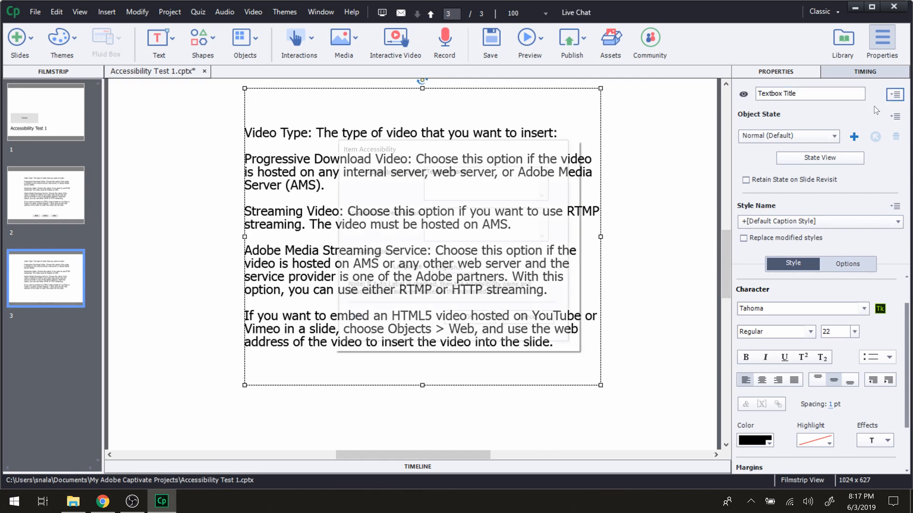
{"action": "left_click", "coordinate": [474, 171]}
{"action": "left_click_drag", "start_coordinate": [483, 173], "coordinate": [421, 179]}
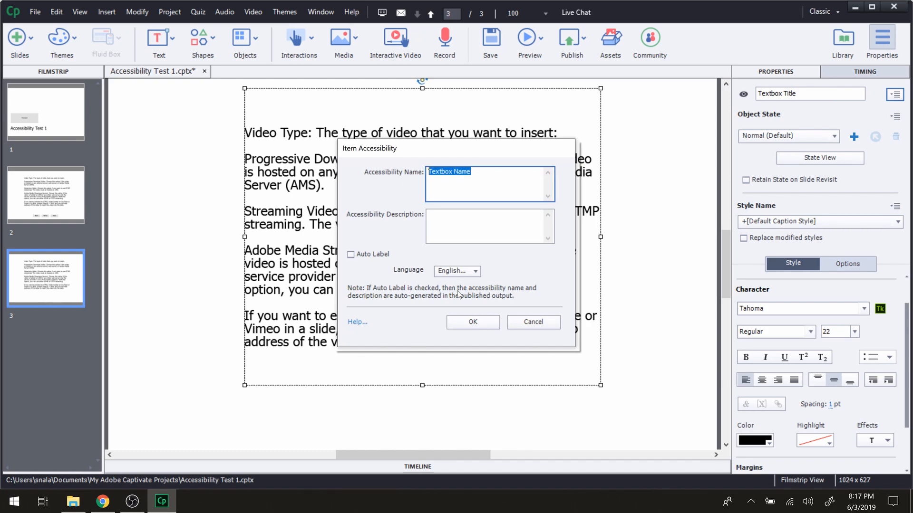
{"action": "left_click", "coordinate": [470, 322]}
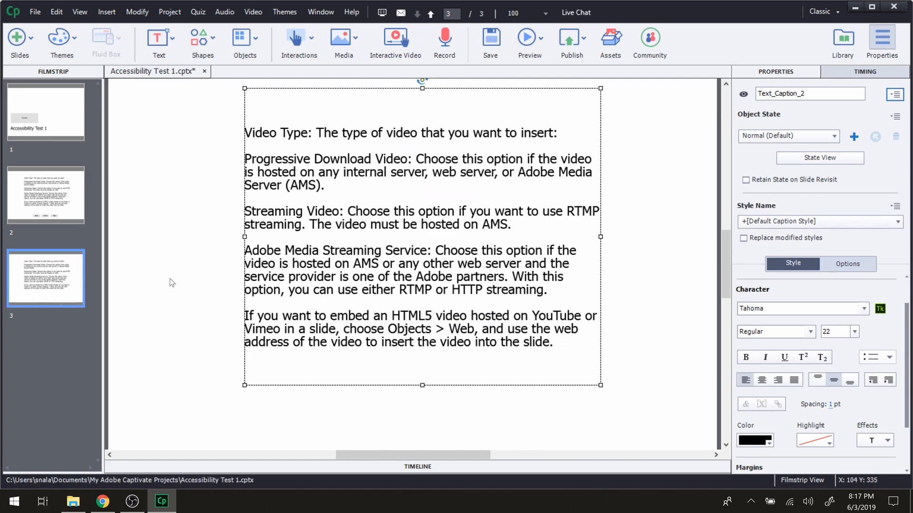
Paste the copied caption text about video types into slide 3's slide accessibility text
{"action": "left_click", "coordinate": [113, 272]}
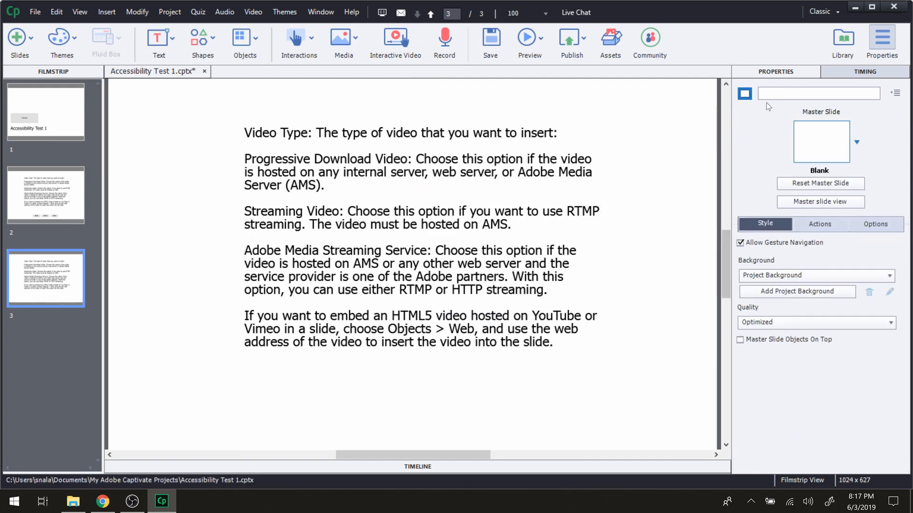
{"action": "left_click", "coordinate": [895, 94]}
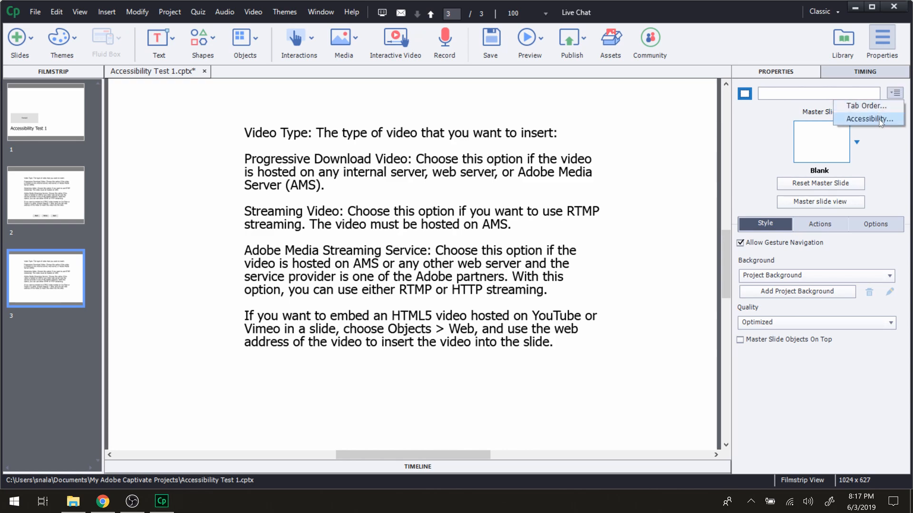
{"action": "left_click", "coordinate": [851, 119]}
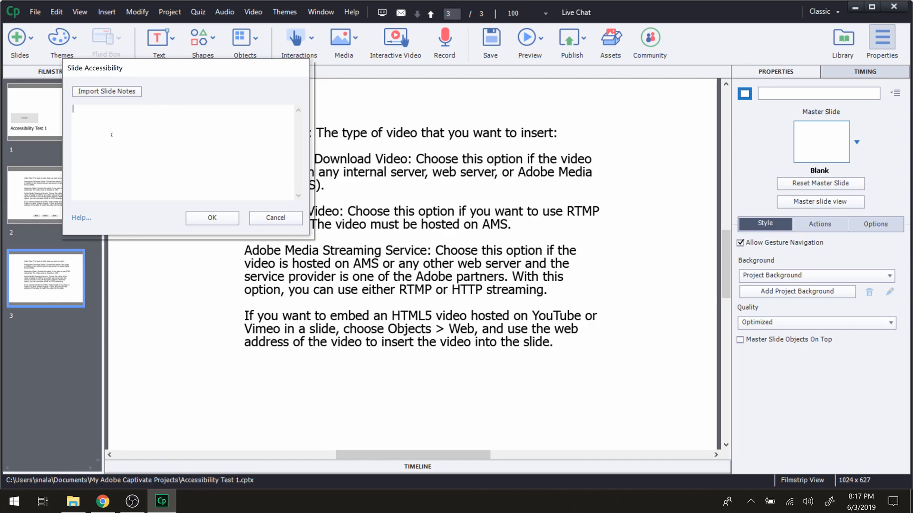
{"action": "type", "text": "Video Type: The type of video that you want to insert:Progressive Download Video: Choose this option if the video is hosted on any internal server, web server, or Adobe Media Server (AMS).Streaming Video: Choose this option if you want to use RTMP streaming. The video must be hosted on AMS.Adobe Media Streaming Service: Choose this option if the video is hosted on AMS or any other web server and the service provider is one of the Adobe partners. With this option, you can use either RTMP or HTTP streaming.If you want to embed an HTML5 video hosted on YouTube or Vimeo in a slide, choose Objects > Web, and use the web address of the video to insert the video into the slide."}
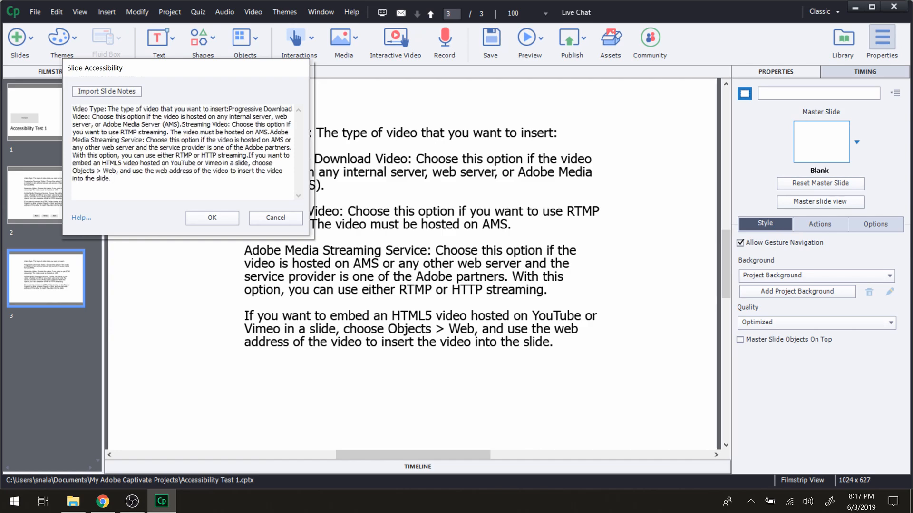
{"action": "left_click", "coordinate": [196, 217]}
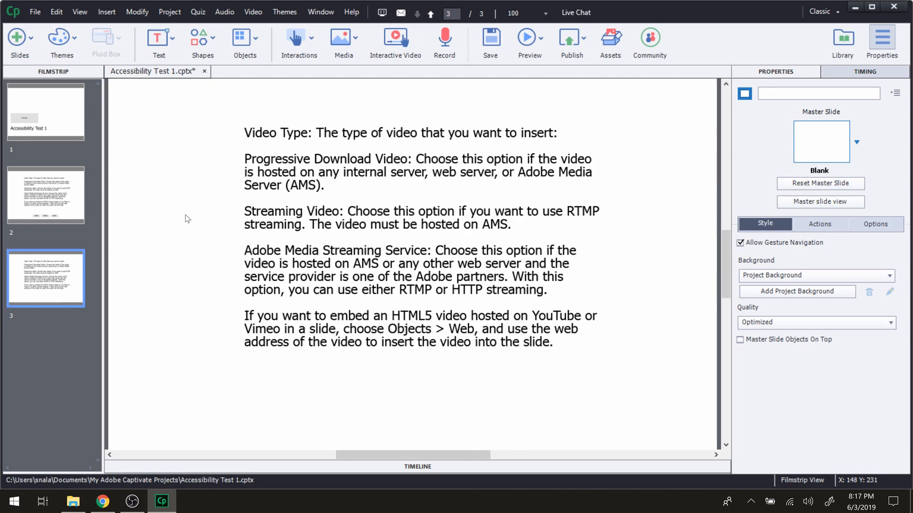
Look at slide 2's Back button properties, then label slide 1 "Title Page Title"
{"action": "left_click", "coordinate": [50, 191]}
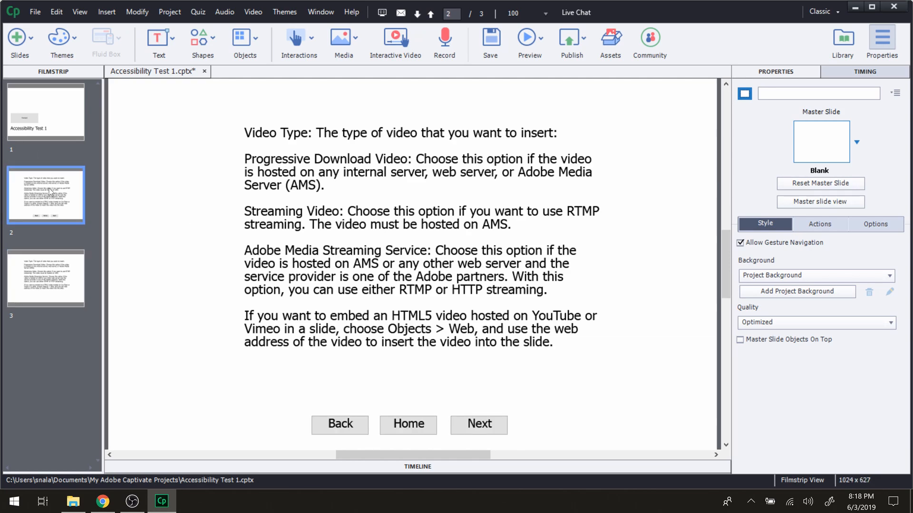
{"action": "left_click", "coordinate": [334, 422]}
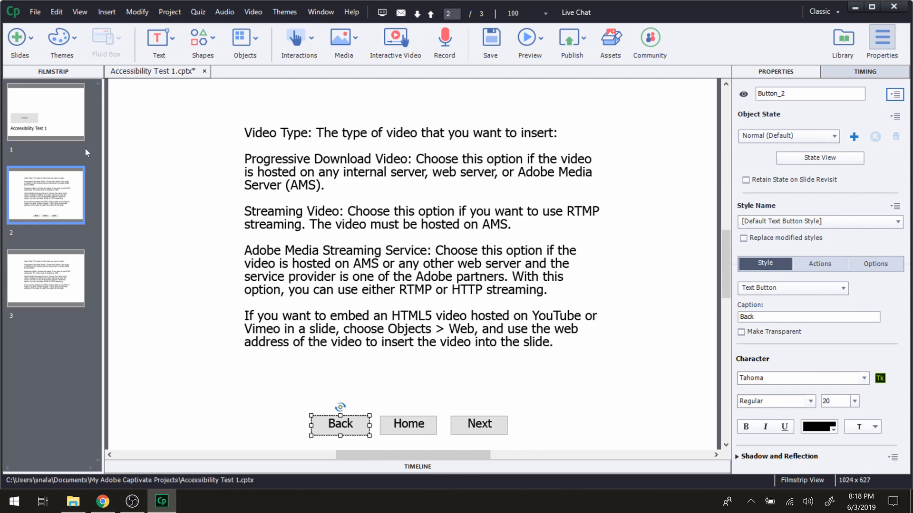
{"action": "left_click", "coordinate": [66, 127]}
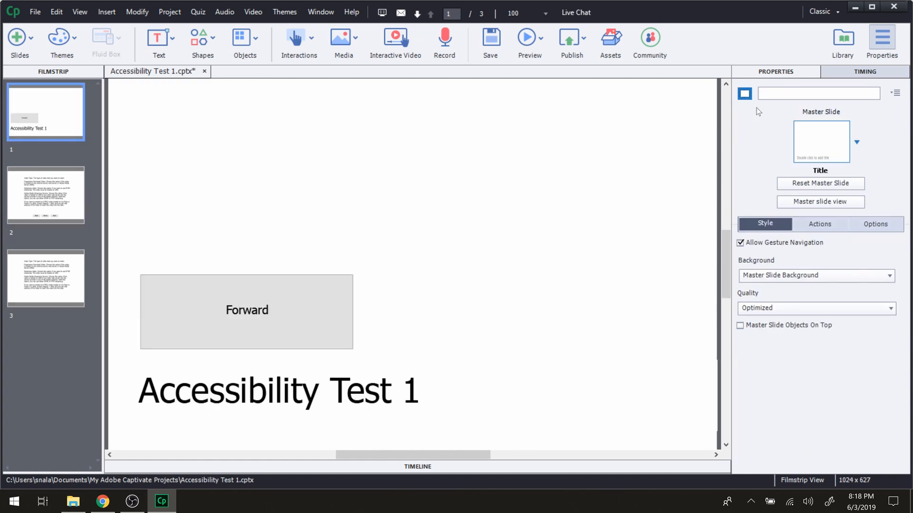
{"action": "left_click", "coordinate": [772, 93]}
{"action": "type", "text": "Title Page"}
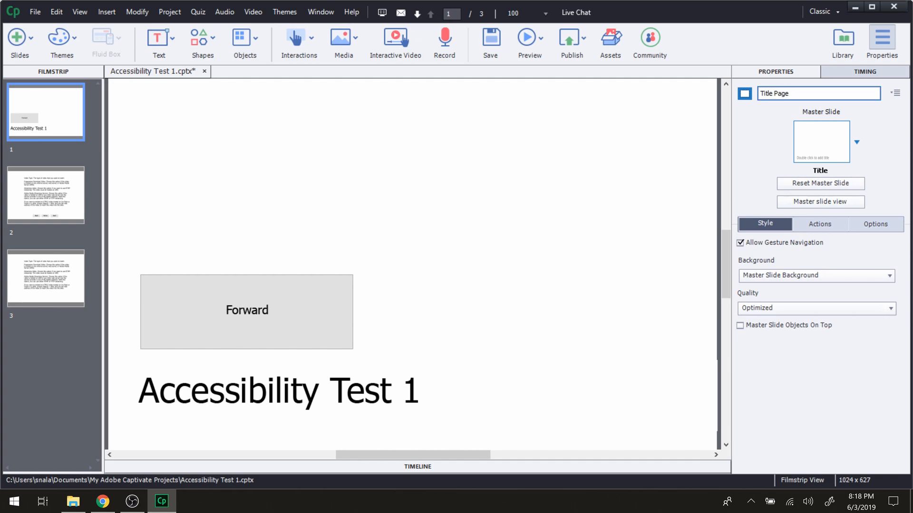
{"action": "type", "text": " Title"}
Replace slide 1's slide accessibility text with "Accessibility Test 1"
{"action": "left_click", "coordinate": [895, 93]}
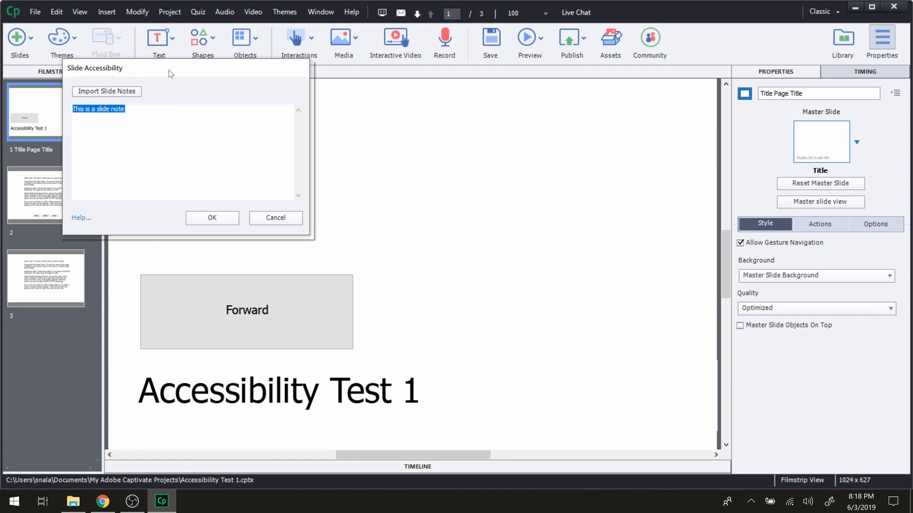
{"action": "left_click_drag", "start_coordinate": [186, 71], "coordinate": [499, 99]}
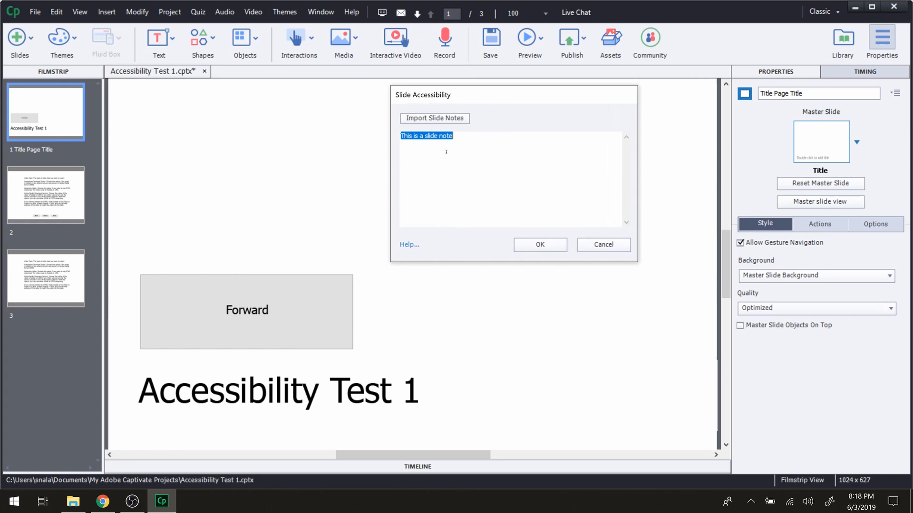
{"action": "type", "text": "Accessibility Test 1"}
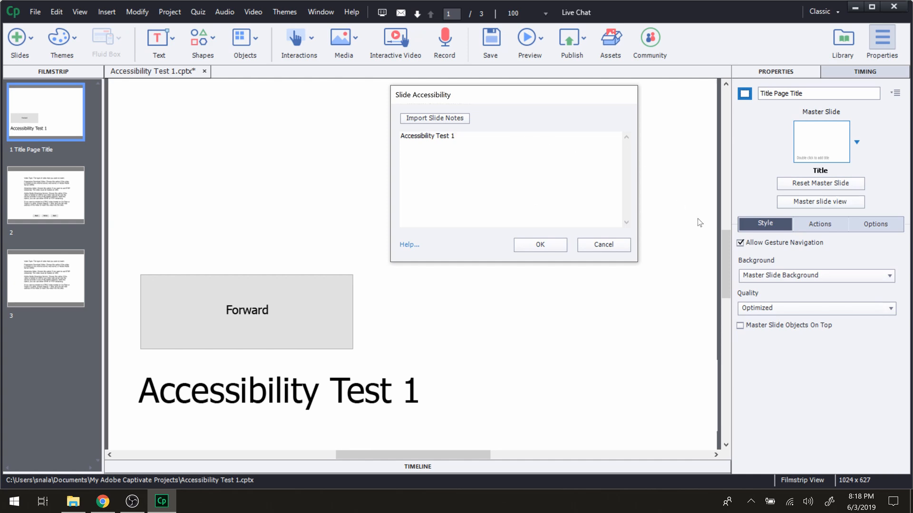
{"action": "left_click", "coordinate": [537, 244]}
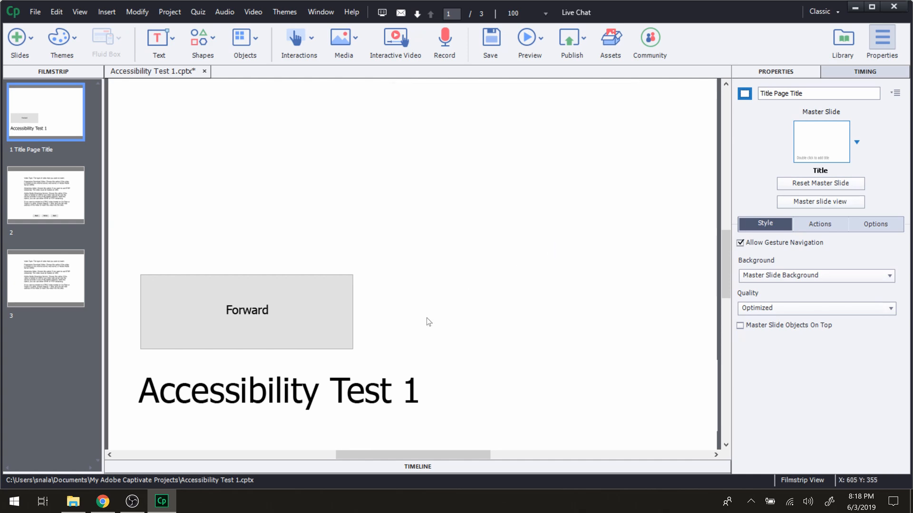
Try to rename slide 1's "Accessibility Test 1" title object as "Textbox Title"
{"action": "left_click", "coordinate": [365, 388]}
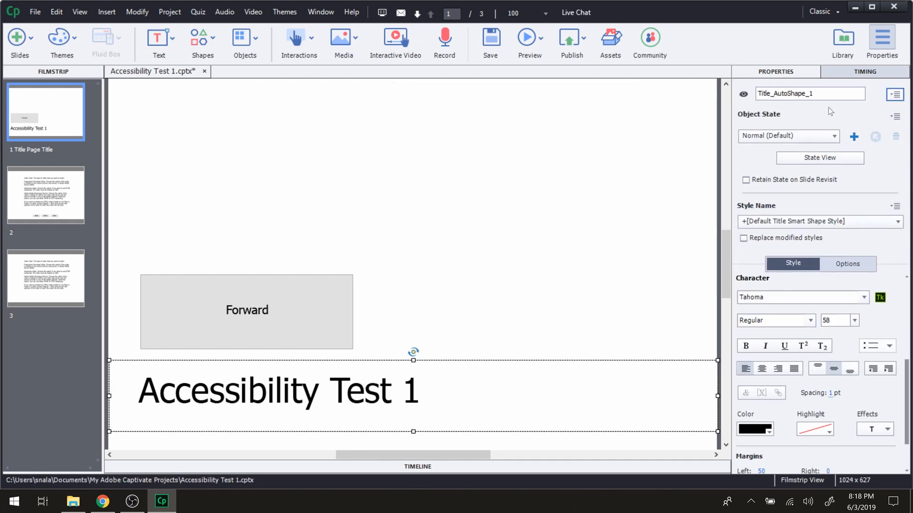
{"action": "left_click_drag", "start_coordinate": [831, 93], "coordinate": [745, 107]}
{"action": "type", "text": "A"}
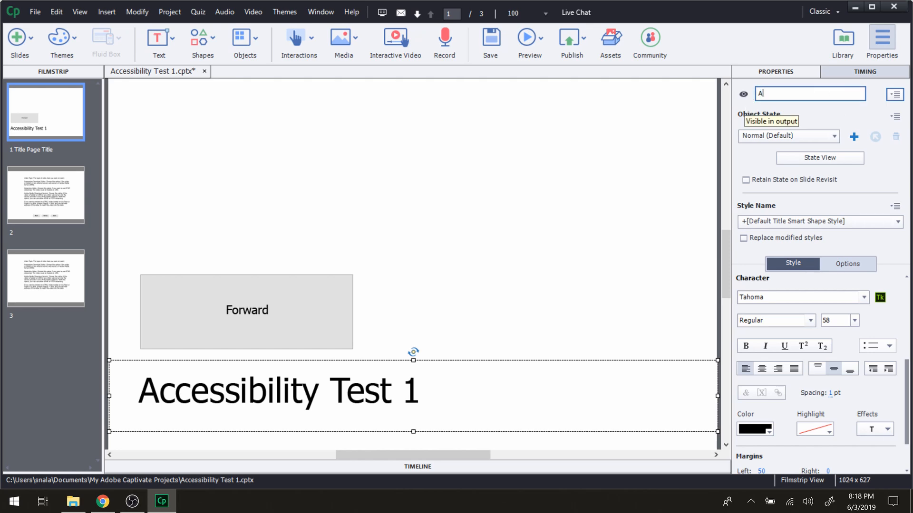
{"action": "type", "text": "ccessibility"}
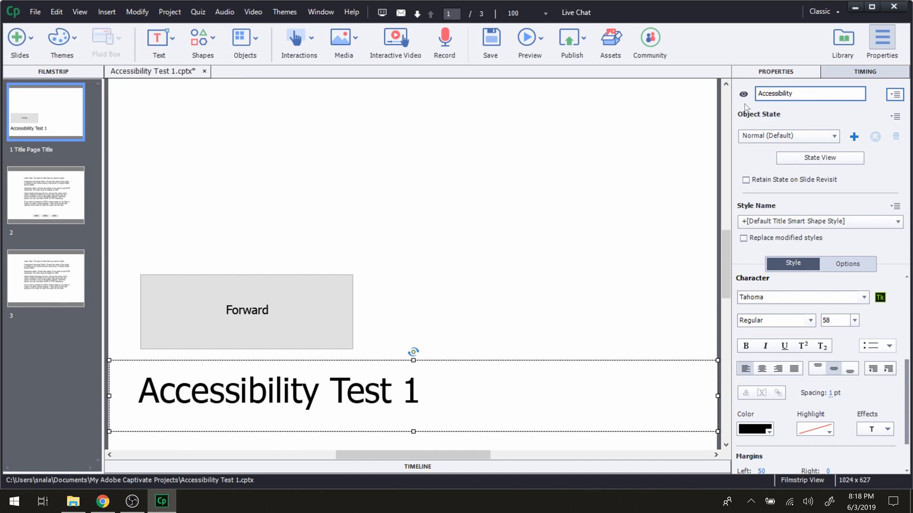
{"action": "key", "text": "BackSpace"}
{"action": "key", "text": "BackSpace"}
{"action": "key", "text": "BackSpace"}
{"action": "key", "text": "BackSpace"}
{"action": "key", "text": "BackSpace"}
{"action": "key", "text": "BackSpace"}
{"action": "key", "text": "BackSpace"}
{"action": "key", "text": "BackSpace"}
{"action": "key", "text": "BackSpace"}
{"action": "key", "text": "BackSpace"}
{"action": "key", "text": "BackSpace"}
{"action": "key", "text": "BackSpace"}
{"action": "type", "text": "Textbox Title"}
{"action": "left_click", "coordinate": [887, 102]}
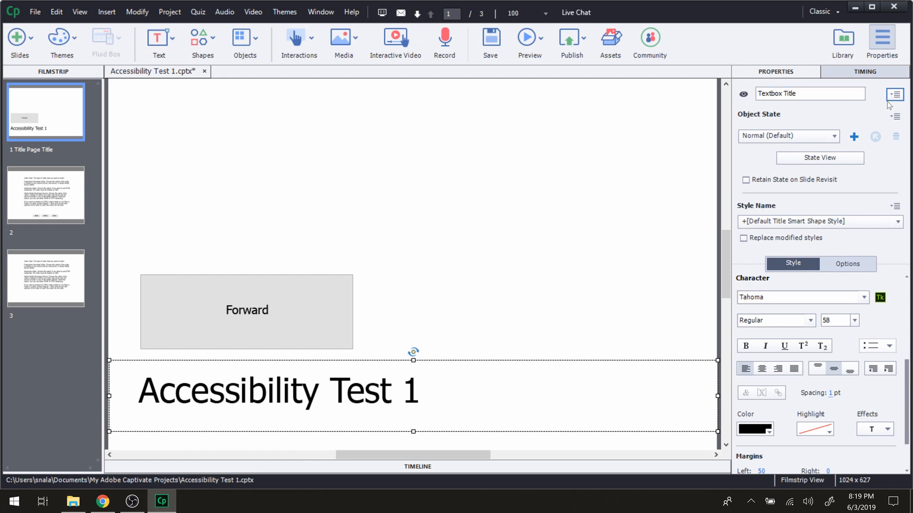
Check the title object's accessibility name in its Item Accessibility settings and leave them without changes
{"action": "left_click", "coordinate": [895, 94]}
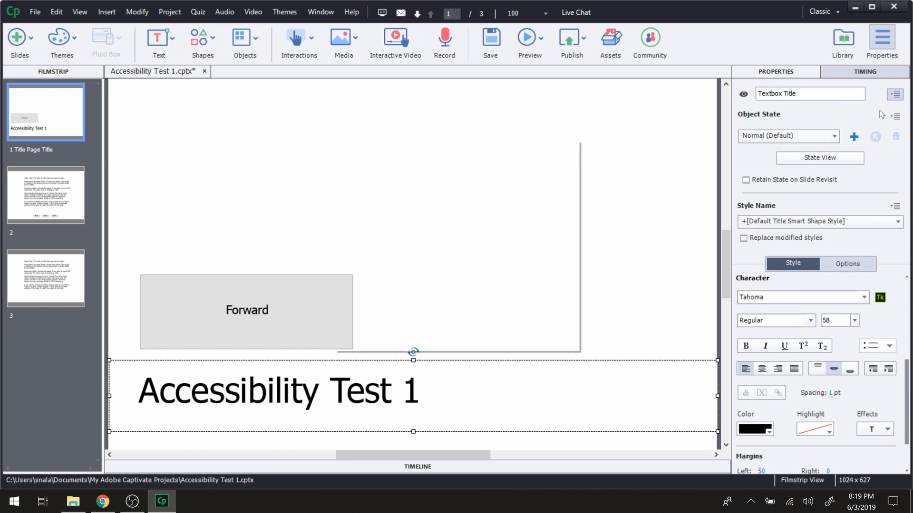
{"action": "left_click", "coordinate": [481, 171]}
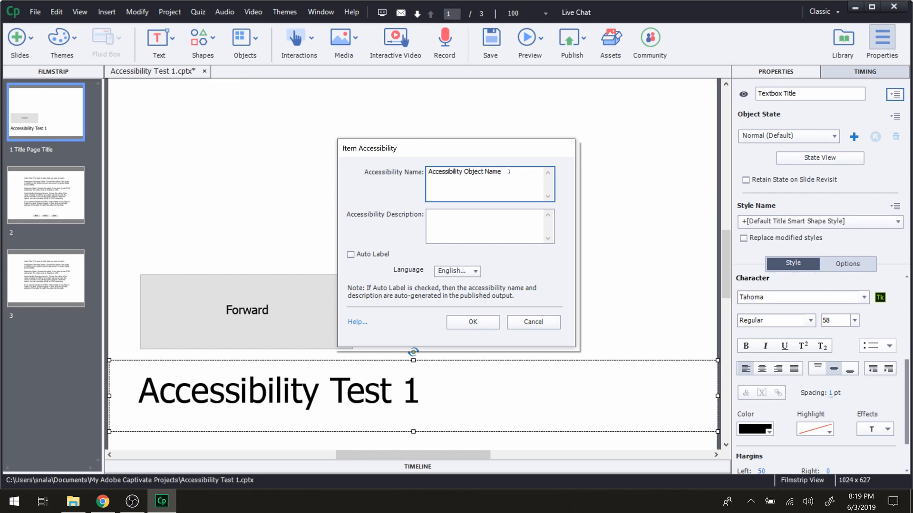
{"action": "left_click", "coordinate": [798, 93]}
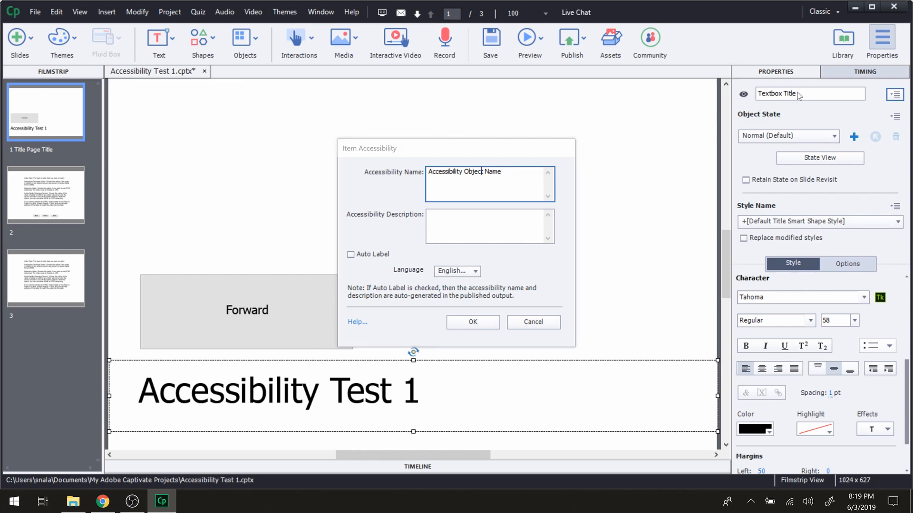
{"action": "left_click", "coordinate": [533, 324]}
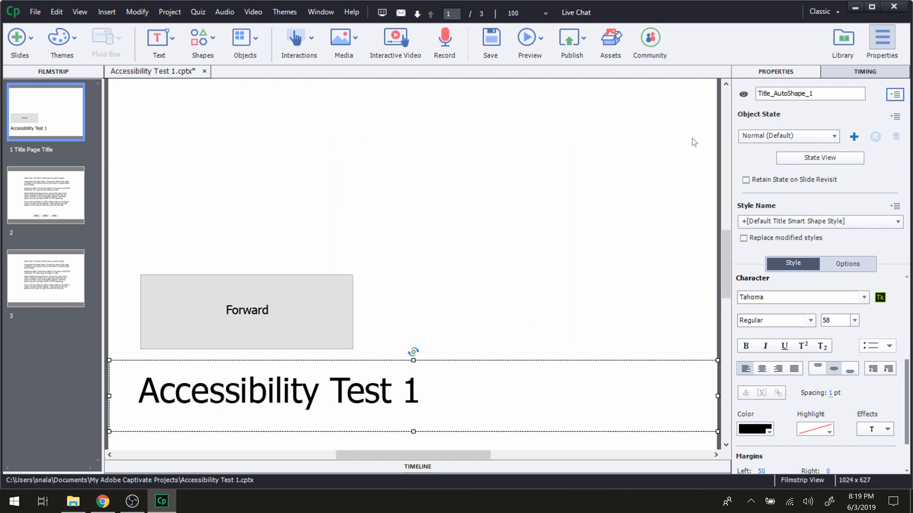
Rename slide 1's title object as "Accessibility Object Title"
{"action": "left_click", "coordinate": [787, 94]}
{"action": "left_click_drag", "start_coordinate": [835, 92], "coordinate": [724, 97]}
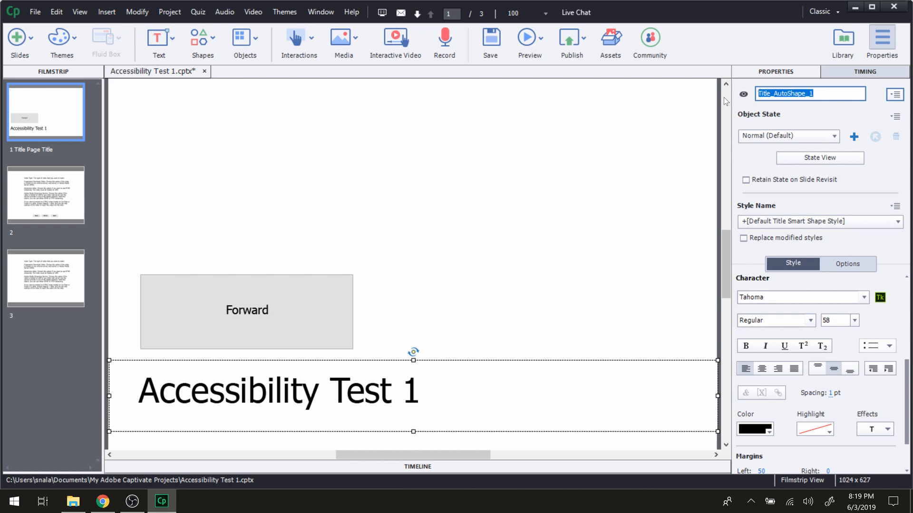
{"action": "type", "text": "Accessibility Object T"}
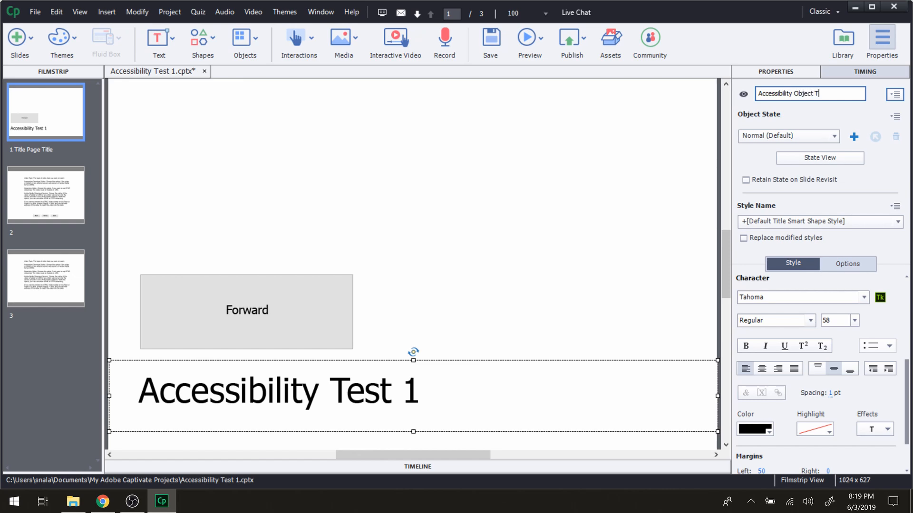
{"action": "type", "text": "itle"}
{"action": "left_click", "coordinate": [611, 169]}
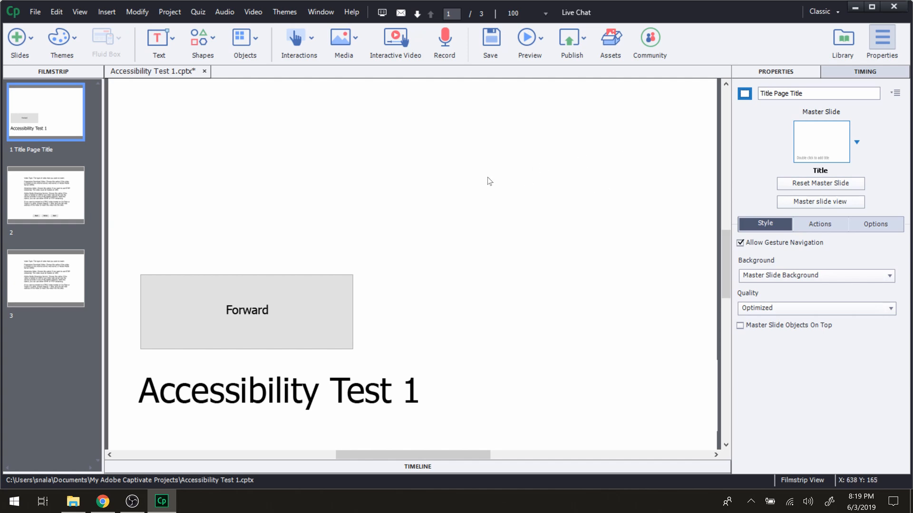
Try to rename slide 1's Forward button object as "Forward Title"
{"action": "left_click", "coordinate": [305, 312]}
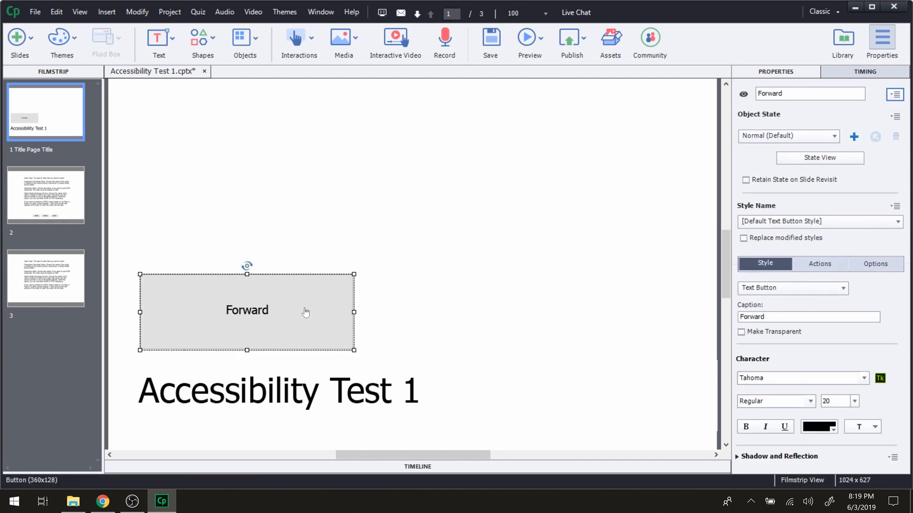
{"action": "left_click", "coordinate": [802, 95]}
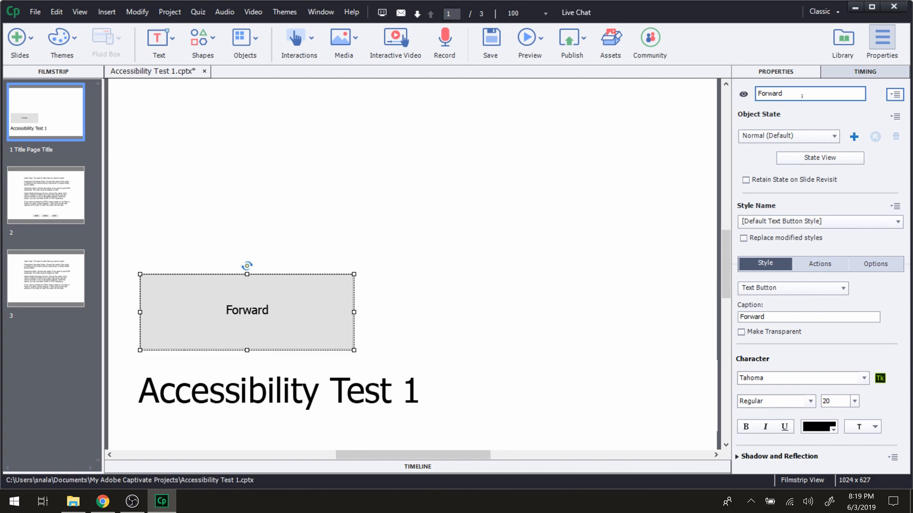
{"action": "type", "text": "Title"}
Check the Forward button's accessibility name in its Item Accessibility settings
{"action": "left_click", "coordinate": [896, 95]}
{"action": "left_click", "coordinate": [898, 99]}
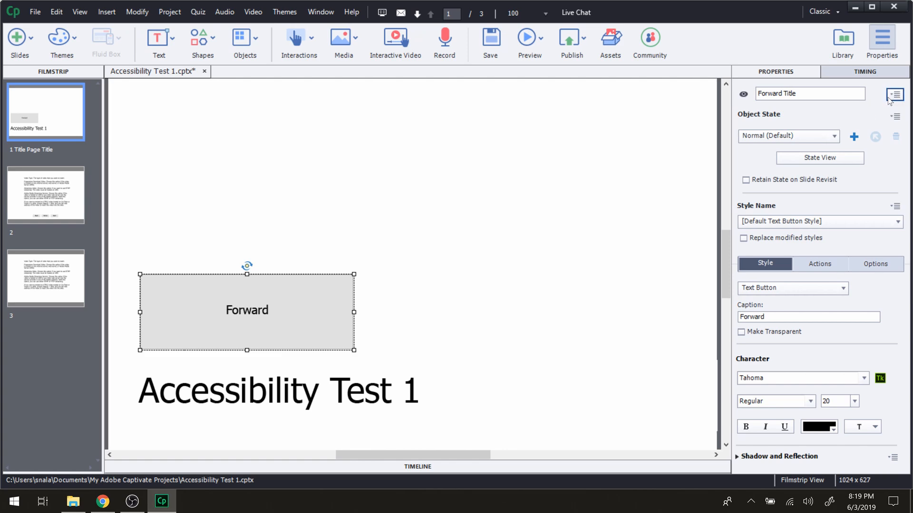
{"action": "left_click", "coordinate": [893, 98]}
{"action": "left_click", "coordinate": [894, 97]}
{"action": "left_click", "coordinate": [894, 97]}
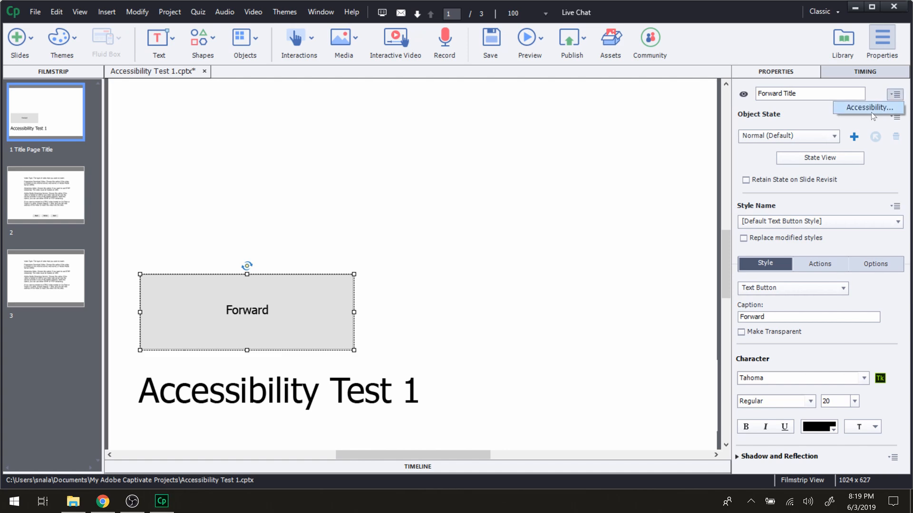
{"action": "left_click", "coordinate": [869, 108]}
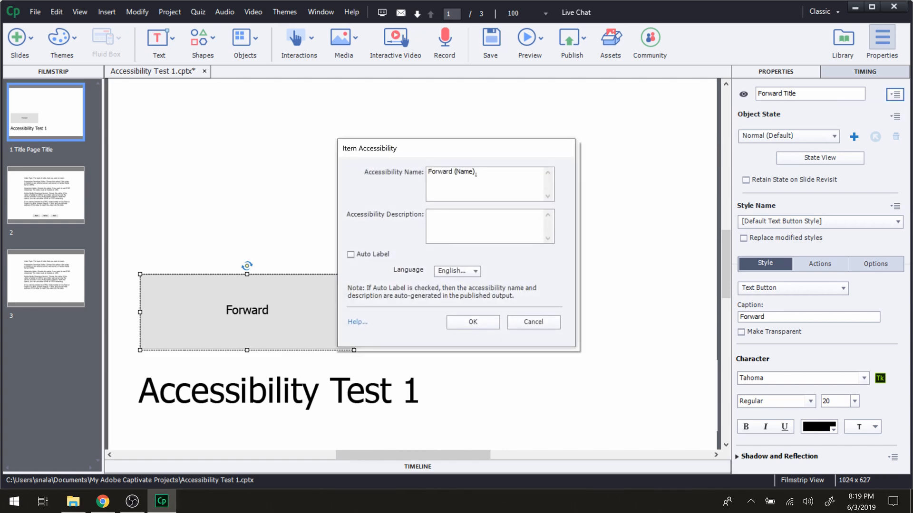
{"action": "left_click", "coordinate": [485, 322]}
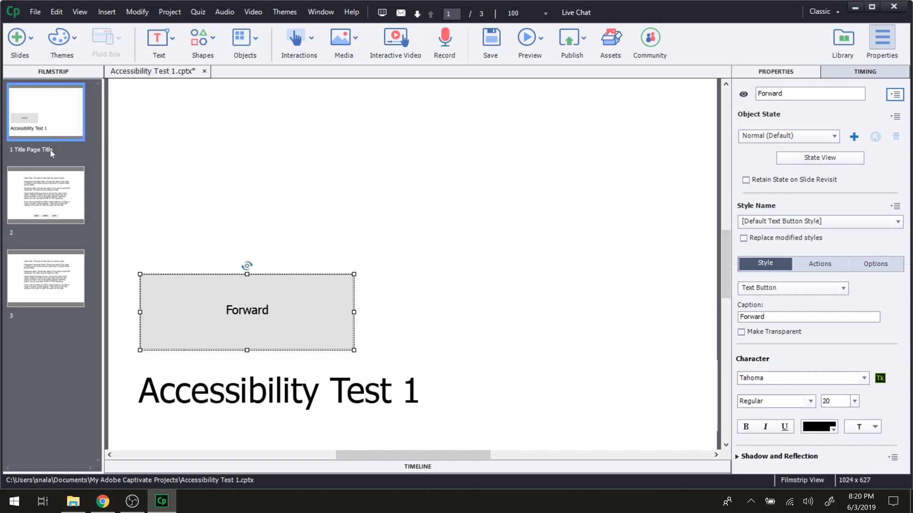
Check the title object's name on slide 1 and rename the Forward button object as "Forward_Title"
{"action": "left_click", "coordinate": [183, 138]}
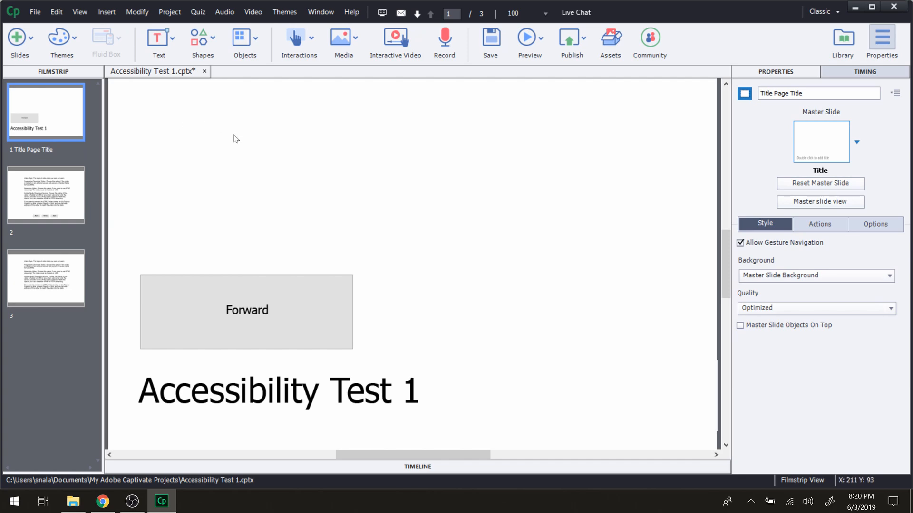
{"action": "left_click", "coordinate": [237, 391]}
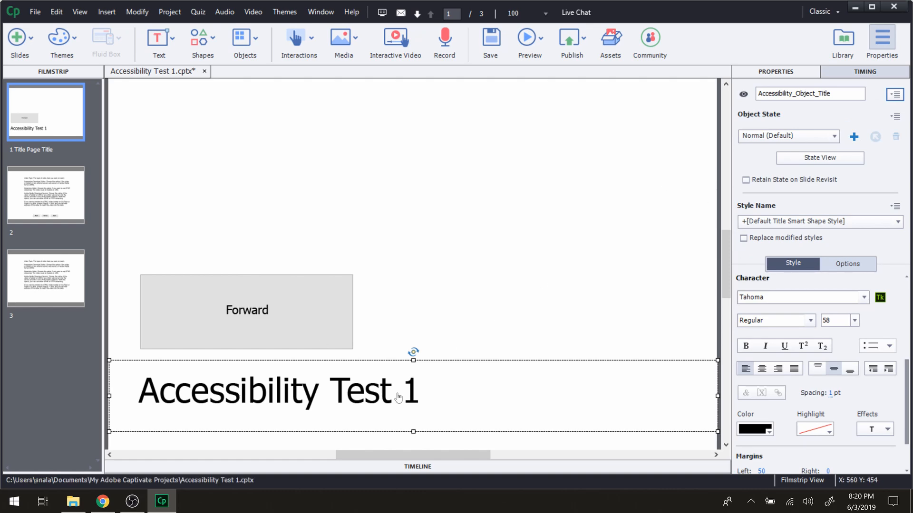
{"action": "left_click", "coordinate": [331, 328]}
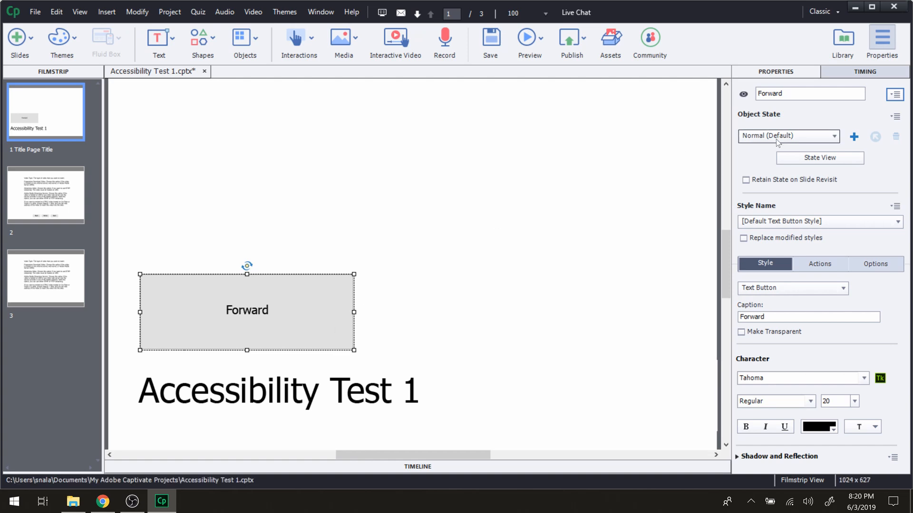
{"action": "left_click", "coordinate": [798, 93]}
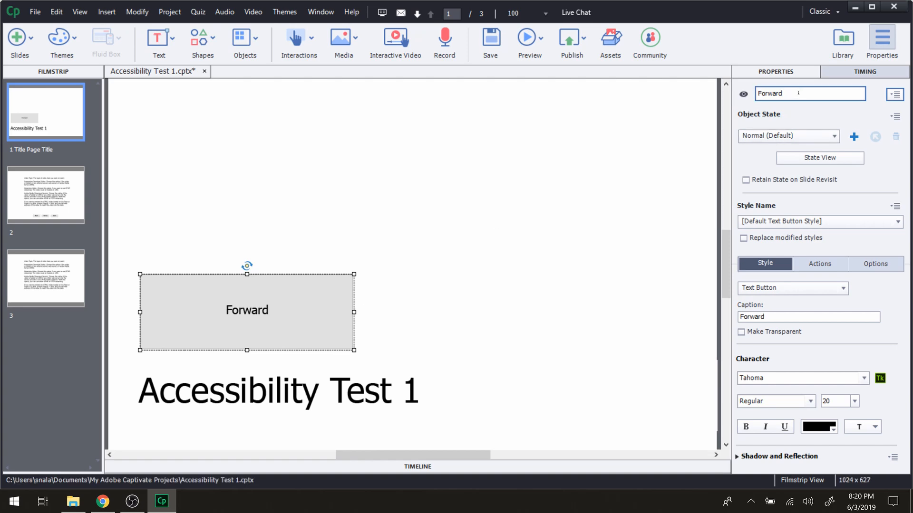
{"action": "type", "text": "_"}
{"action": "type", "text": "title"}
{"action": "key", "text": "BackSpace"}
{"action": "key", "text": "BackSpace"}
{"action": "key", "text": "BackSpace"}
{"action": "key", "text": "BackSpace"}
{"action": "key", "text": "BackSpace"}
{"action": "type", "text": "Title"}
{"action": "left_click", "coordinate": [643, 164]}
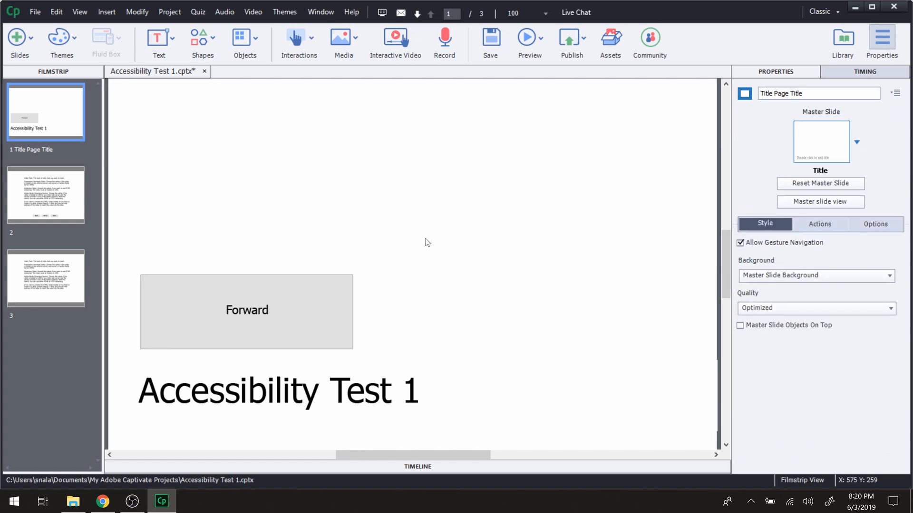
Check the accessibility name of slide 1's Forward button in its Item Accessibility settings
{"action": "left_click", "coordinate": [339, 321]}
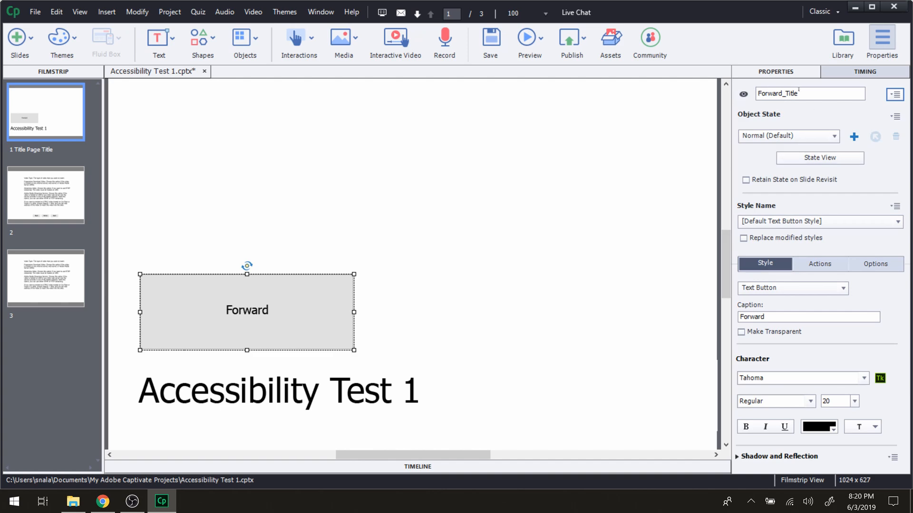
{"action": "left_click", "coordinate": [894, 95]}
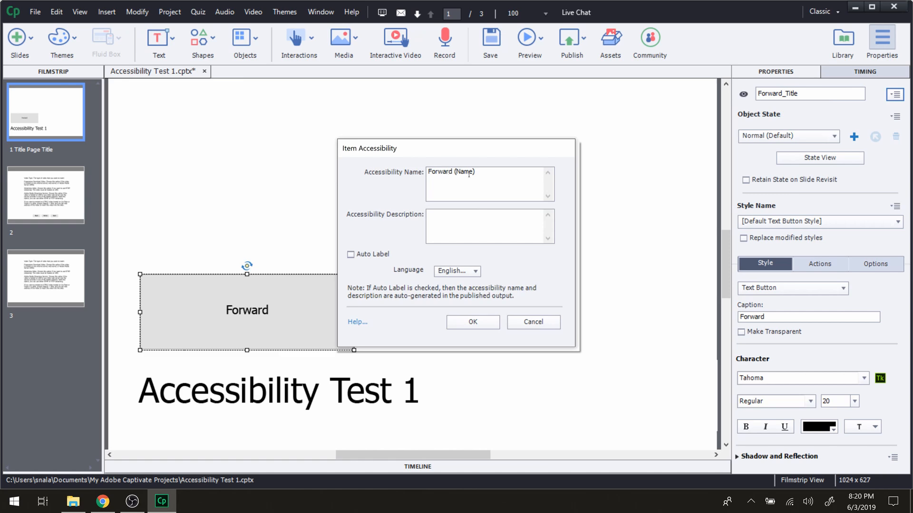
{"action": "left_click", "coordinate": [492, 324]}
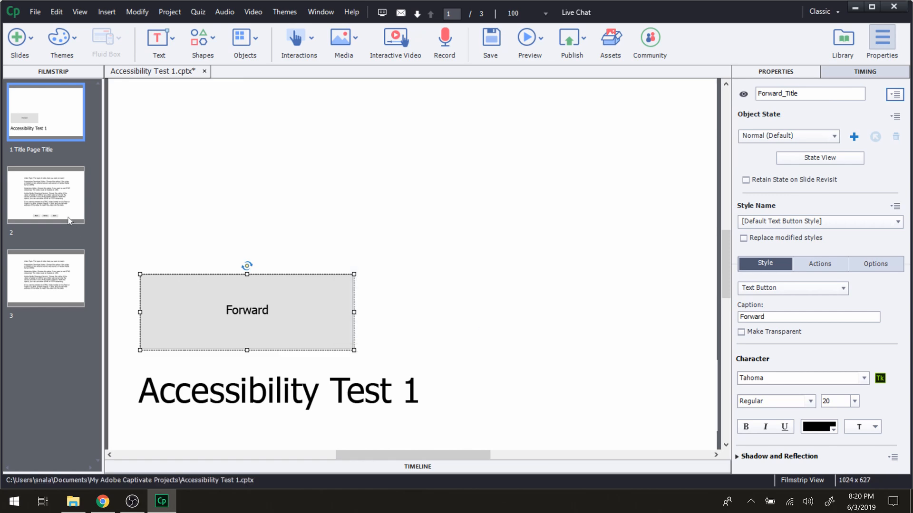
Name slide 2 "Content_Slide_Title" in its slide properties
{"action": "left_click", "coordinate": [50, 198]}
{"action": "left_click", "coordinate": [780, 93]}
{"action": "type", "text": "Content_Slide_Title"}
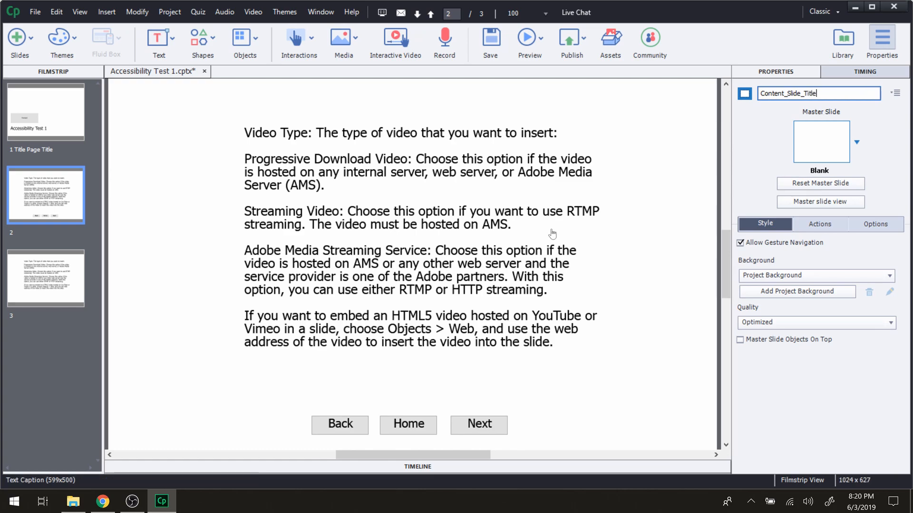
{"action": "left_click", "coordinate": [446, 330]}
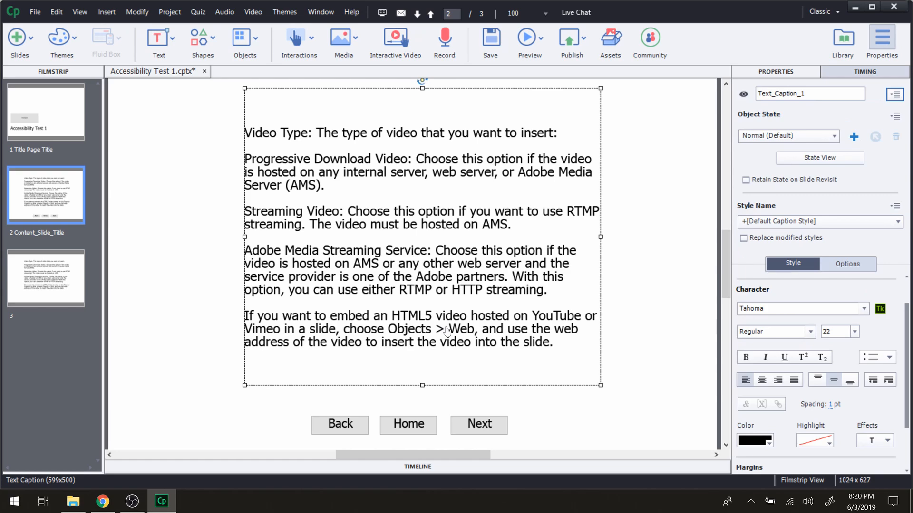
Replace the underscores in slide 2's name with spaces so it reads "Content Slide Title"
{"action": "left_click", "coordinate": [630, 294]}
{"action": "left_click", "coordinate": [788, 93]}
{"action": "key", "text": "BackSpace"}
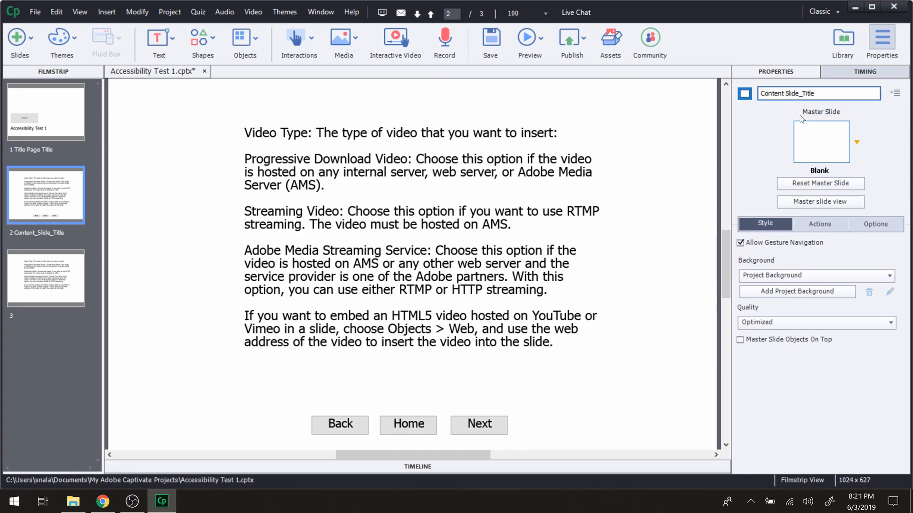
{"action": "key", "text": "BackSpace"}
{"action": "key", "text": "BackSpace"}
{"action": "key", "text": "BackSpace"}
{"action": "key", "text": "BackSpace"}
{"action": "key", "text": "BackSpace"}
{"action": "type", "text": "Title"}
{"action": "left_click", "coordinate": [779, 146]}
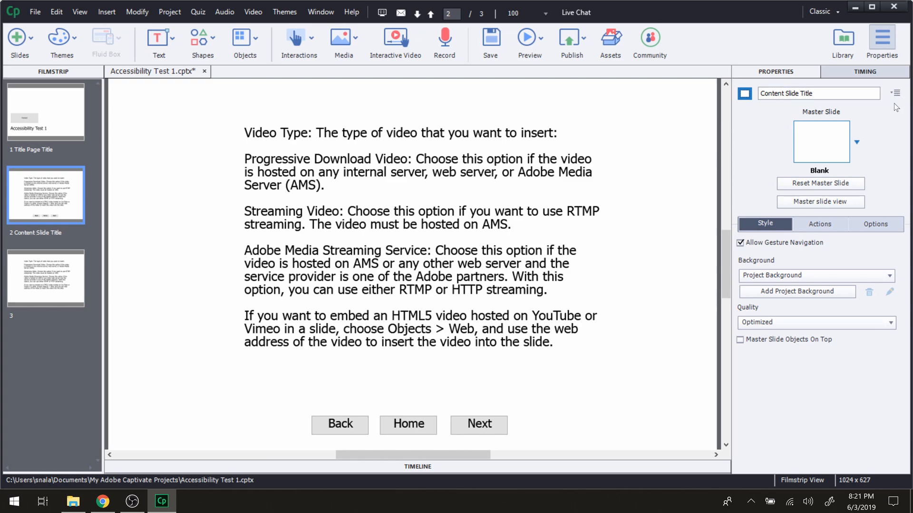
Review slide 2's accessibility text in the Slide Accessibility settings, leaving it unedited
{"action": "left_click", "coordinate": [895, 94]}
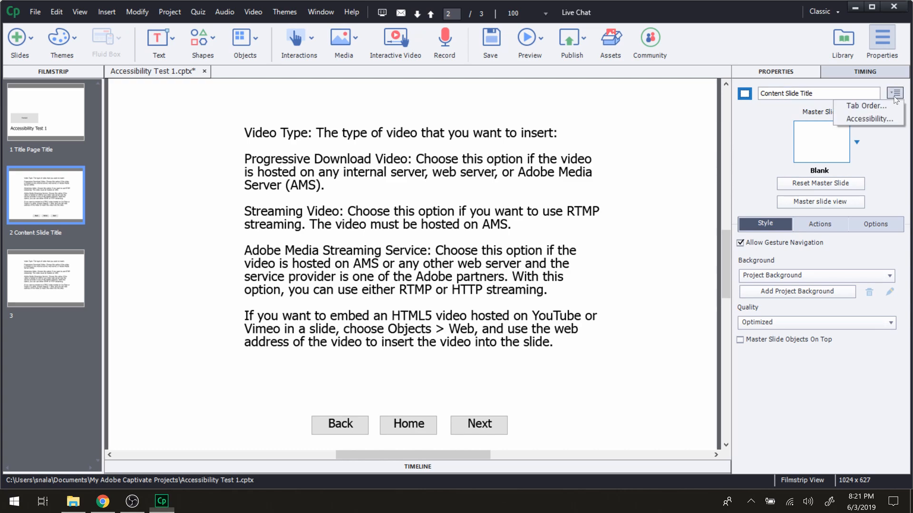
{"action": "left_click", "coordinate": [880, 119]}
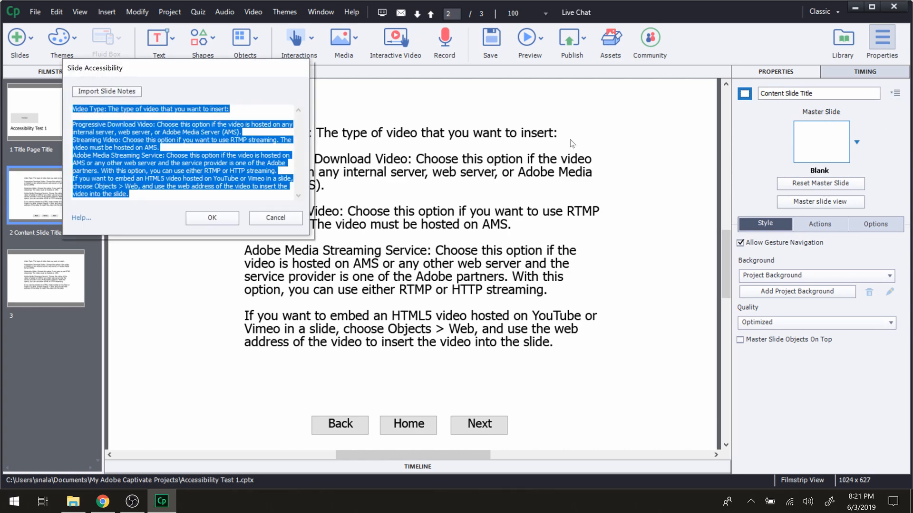
{"action": "left_click", "coordinate": [290, 218]}
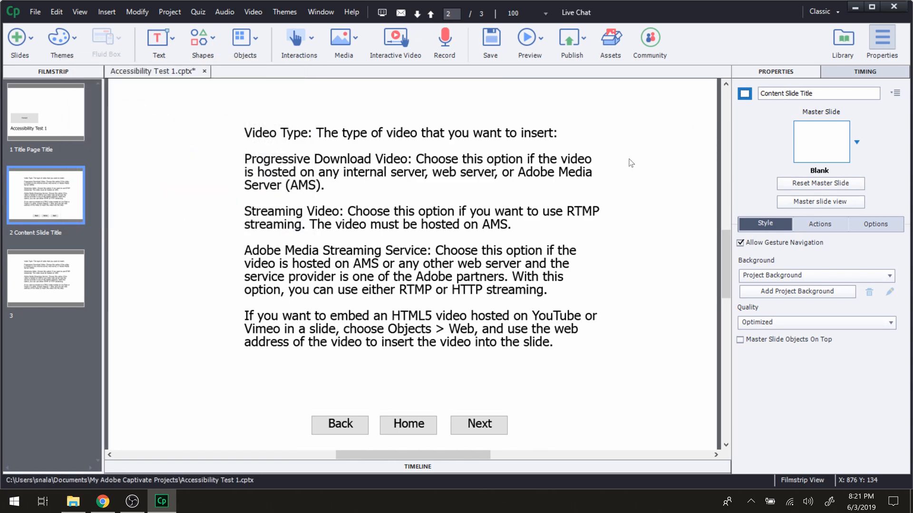
{"action": "left_click", "coordinate": [895, 94]}
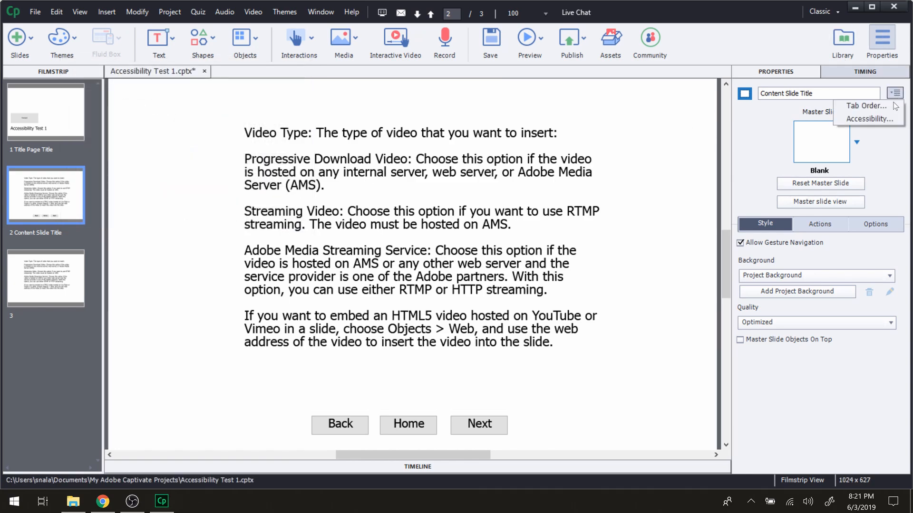
{"action": "left_click", "coordinate": [885, 119]}
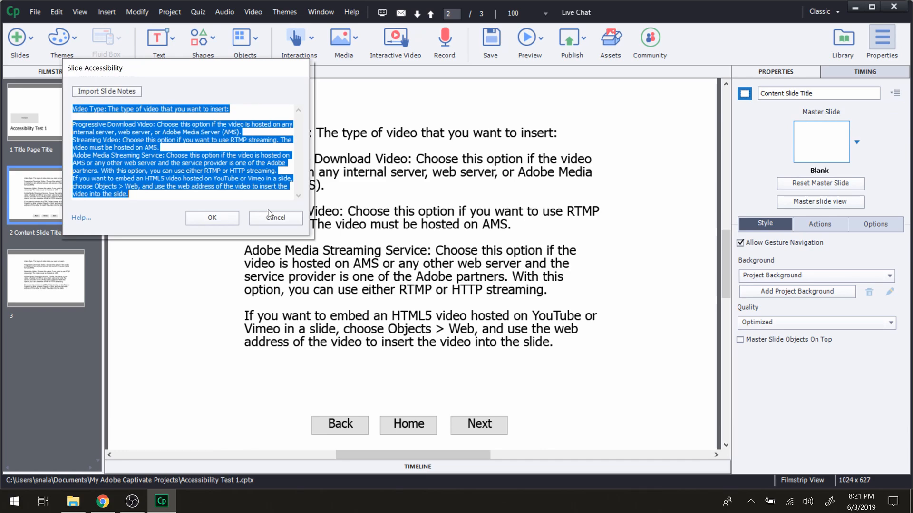
{"action": "left_click", "coordinate": [275, 218]}
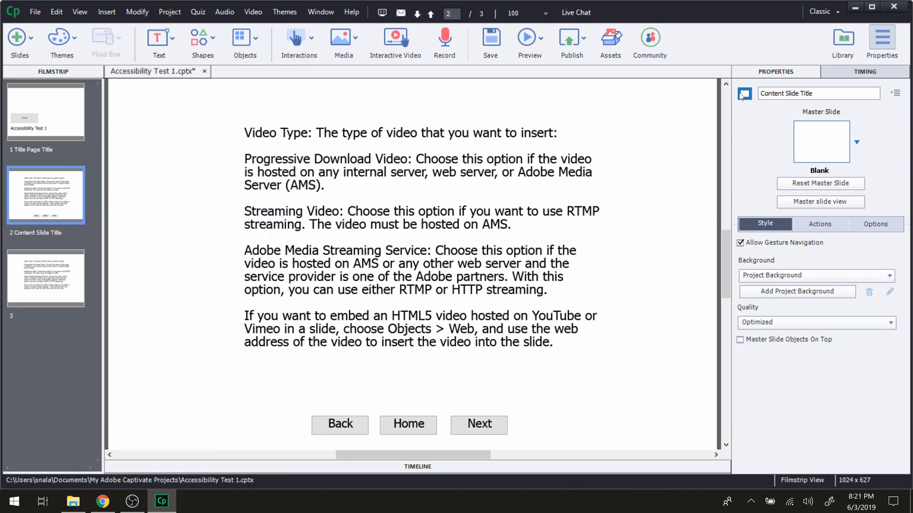
Review the tab order of the button components on slide 2
{"action": "left_click", "coordinate": [895, 93]}
{"action": "left_click", "coordinate": [884, 105]}
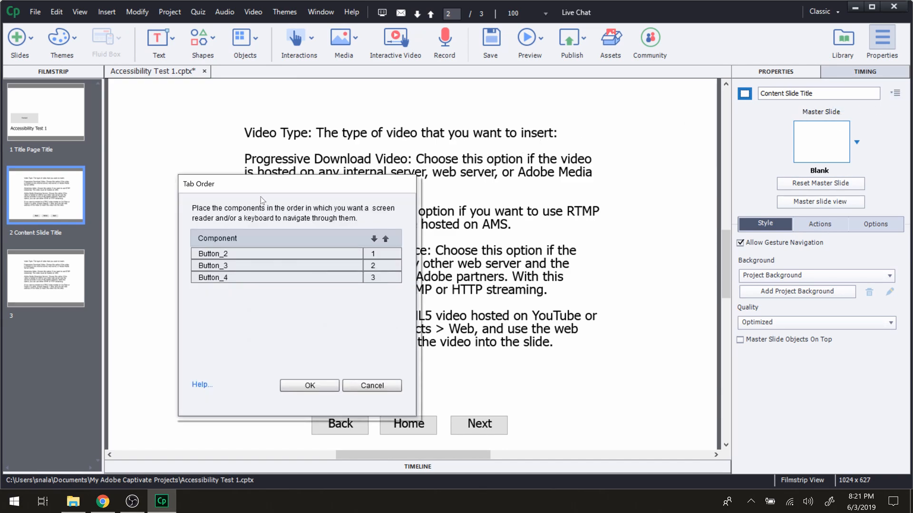
{"action": "left_click_drag", "start_coordinate": [264, 189], "coordinate": [521, 113]}
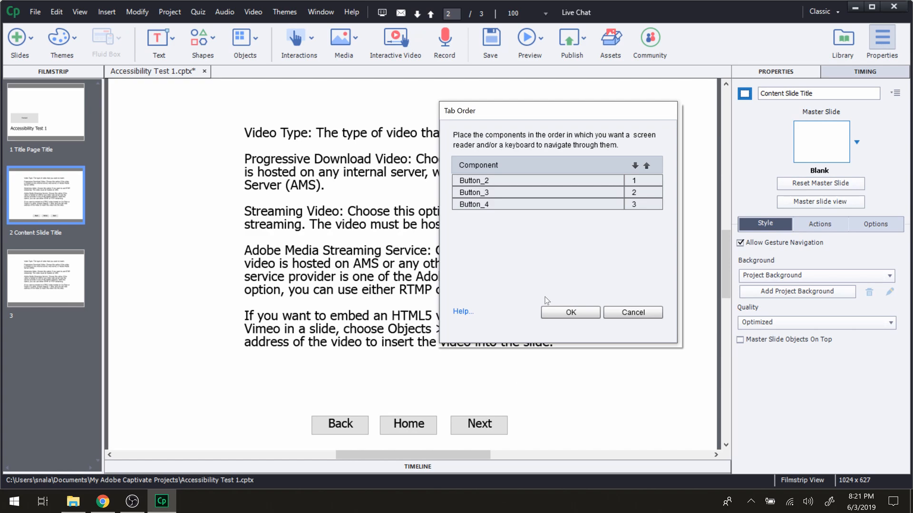
{"action": "left_click", "coordinate": [579, 313]}
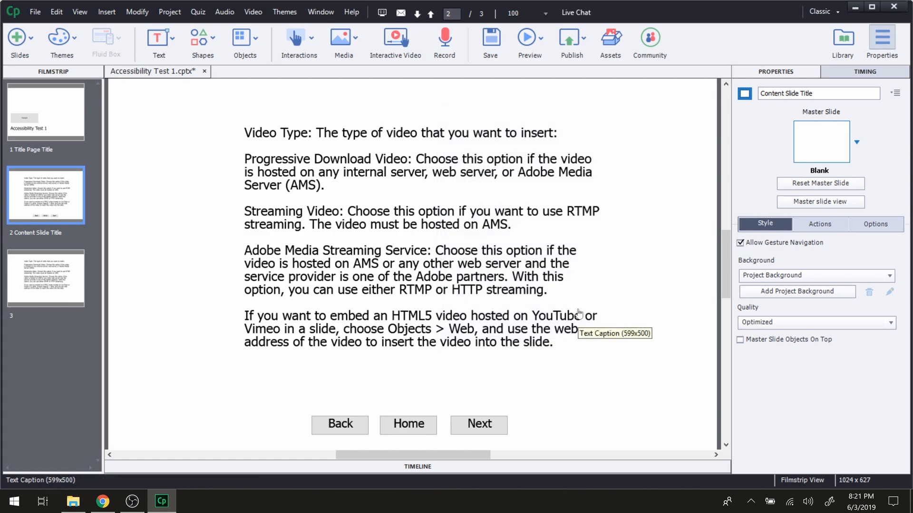
Try to rename slide 2's Back button object as "Back_Title" and check its accessibility name
{"action": "left_click", "coordinate": [352, 422]}
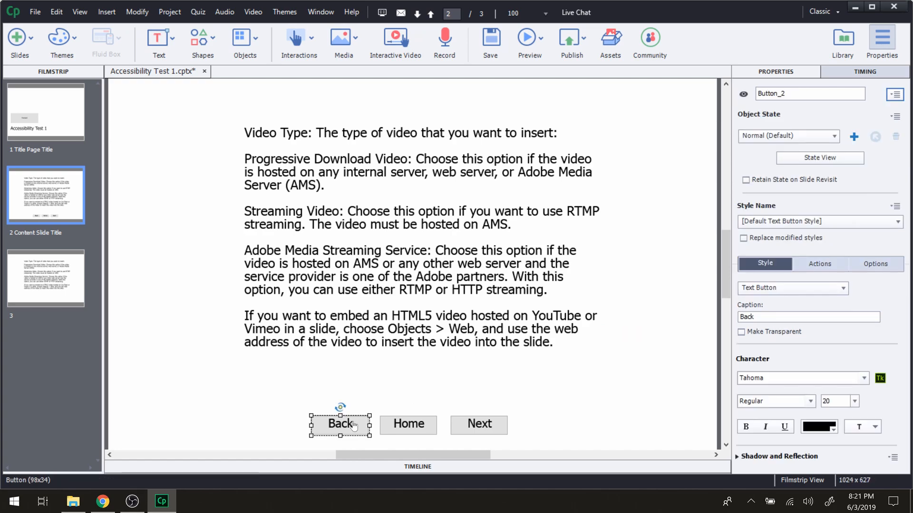
{"action": "left_click_drag", "start_coordinate": [792, 90], "coordinate": [757, 100]}
{"action": "type", "text": "Back_Title"}
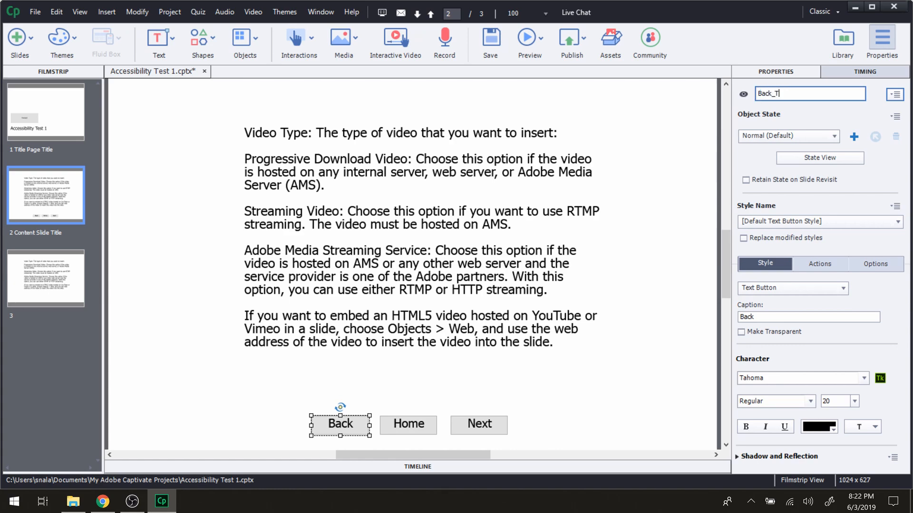
{"action": "left_click", "coordinate": [891, 95]}
{"action": "left_click", "coordinate": [883, 108]}
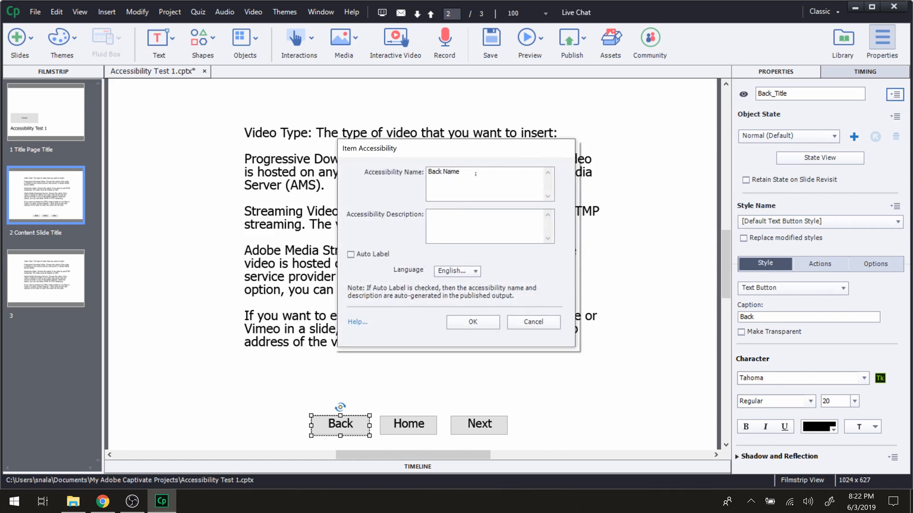
{"action": "left_click", "coordinate": [465, 327]}
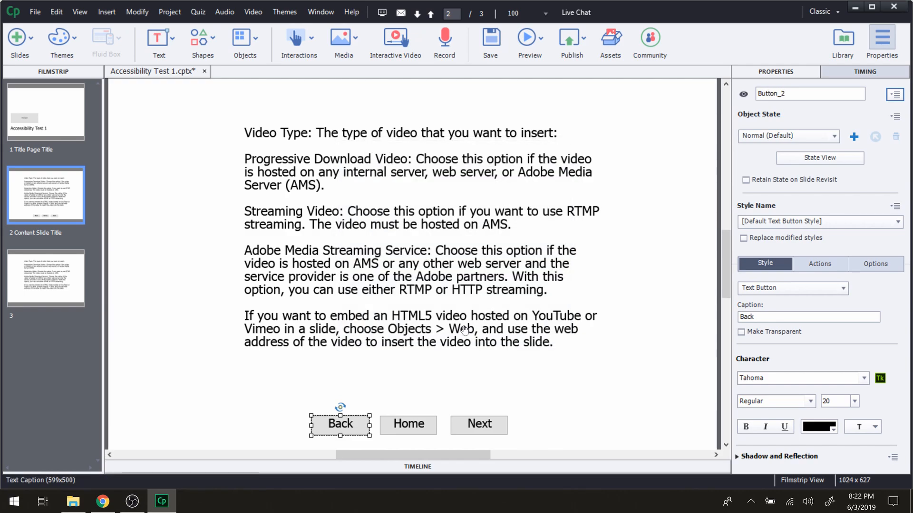
{"action": "left_click", "coordinate": [418, 429]}
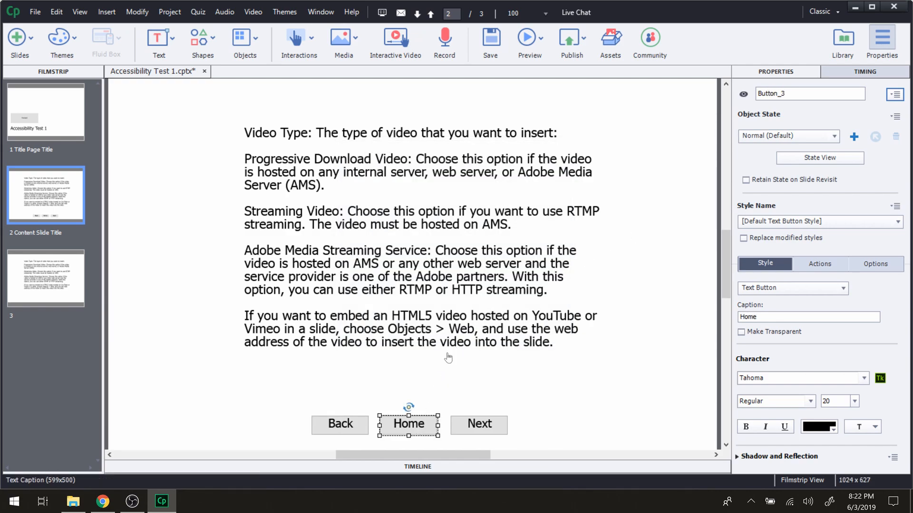
Rename slide 2's Back button object as "Back" and reselect it to check the name
{"action": "left_click", "coordinate": [351, 430]}
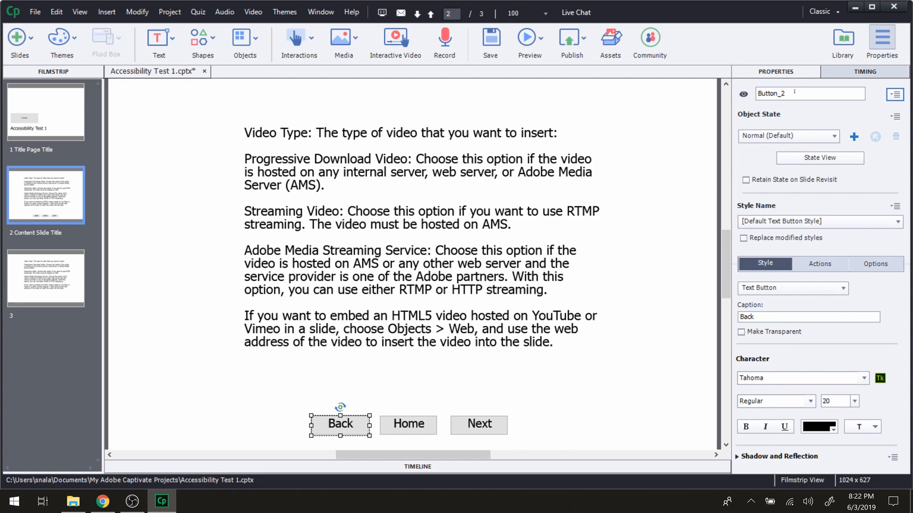
{"action": "left_click_drag", "start_coordinate": [793, 93], "coordinate": [744, 98]}
{"action": "type", "text": "Back"}
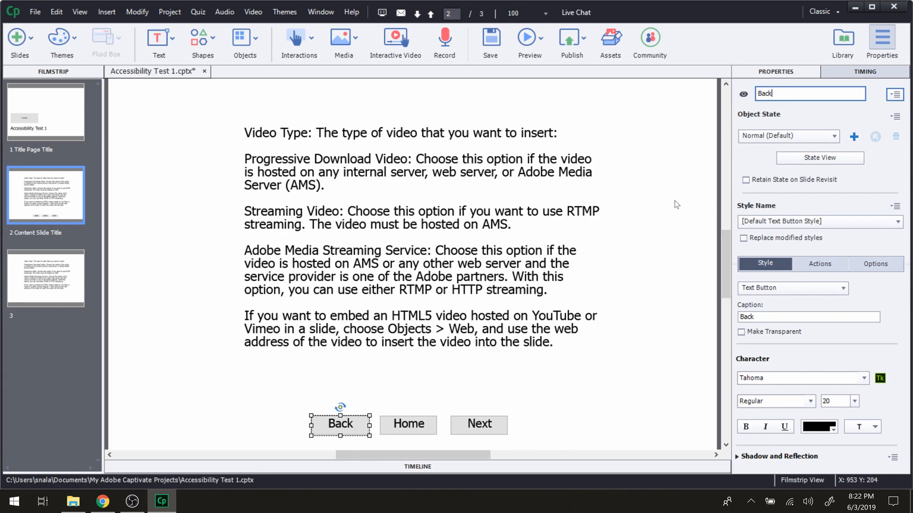
{"action": "left_click", "coordinate": [670, 244]}
{"action": "left_click", "coordinate": [341, 426]}
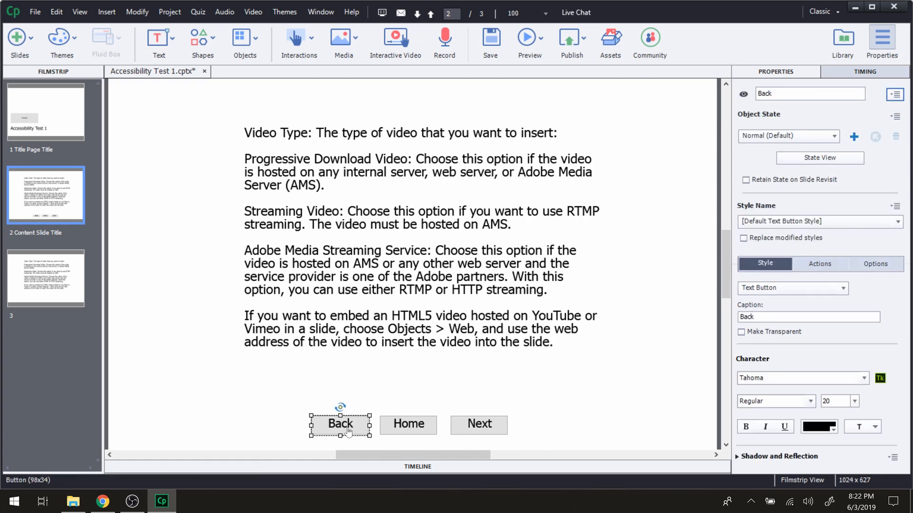
Extend the Back button's object name to "Back_Title" and reselect the button to verify it
{"action": "left_click", "coordinate": [777, 93]}
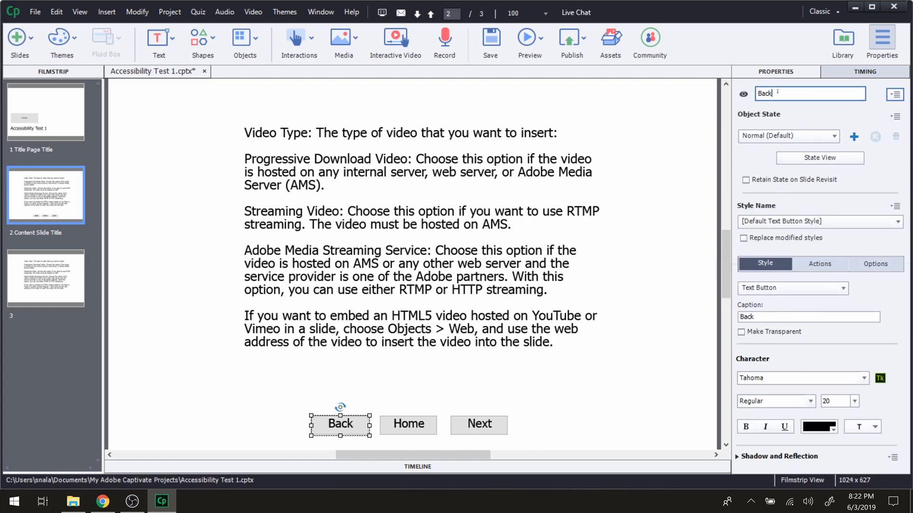
{"action": "type", "text": "_Title"}
{"action": "key", "text": "Return"}
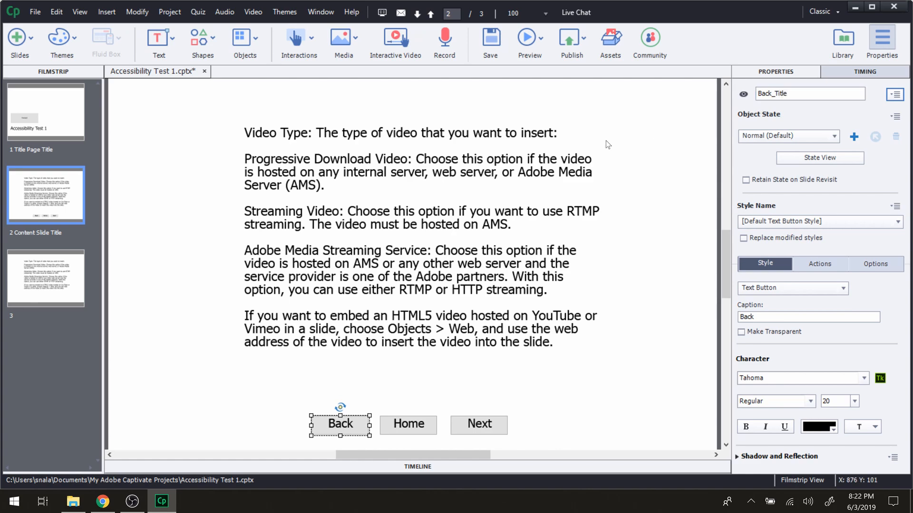
{"action": "left_click", "coordinate": [651, 182]}
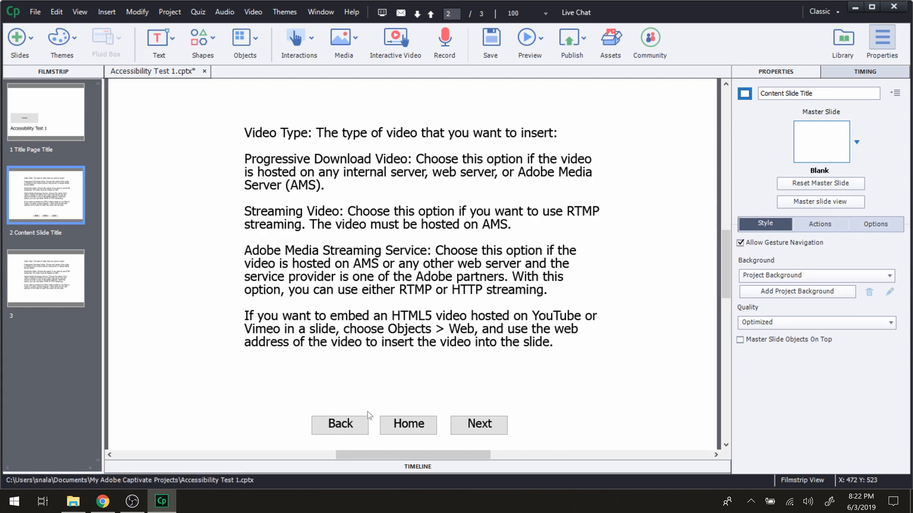
{"action": "left_click", "coordinate": [352, 428]}
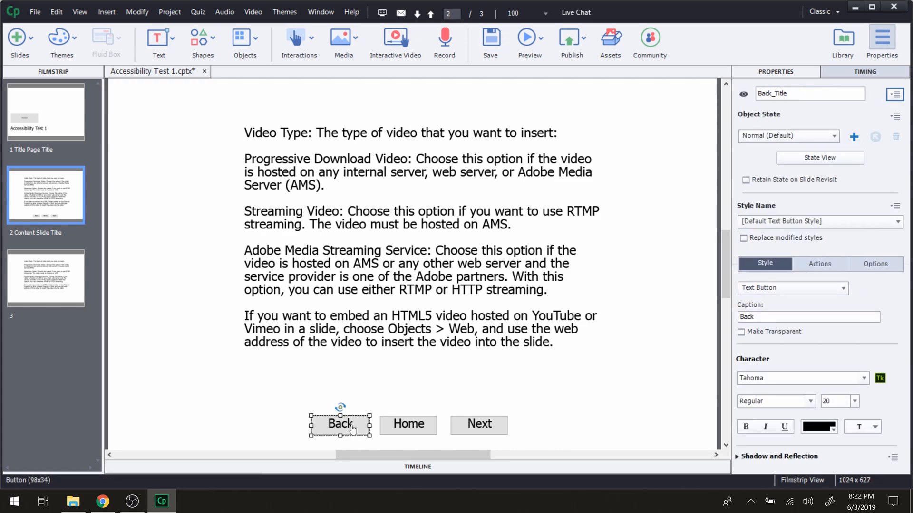
{"action": "left_click", "coordinate": [395, 427]}
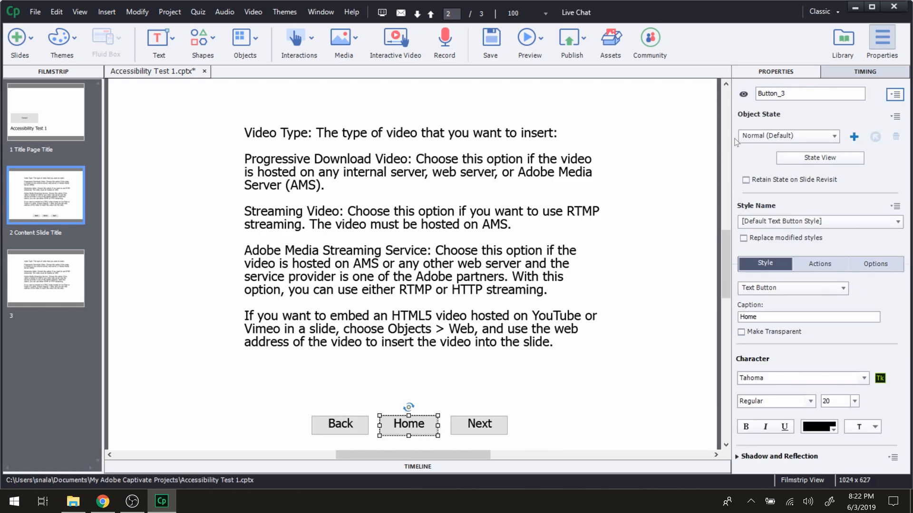
{"action": "left_click_drag", "start_coordinate": [795, 95], "coordinate": [754, 96]}
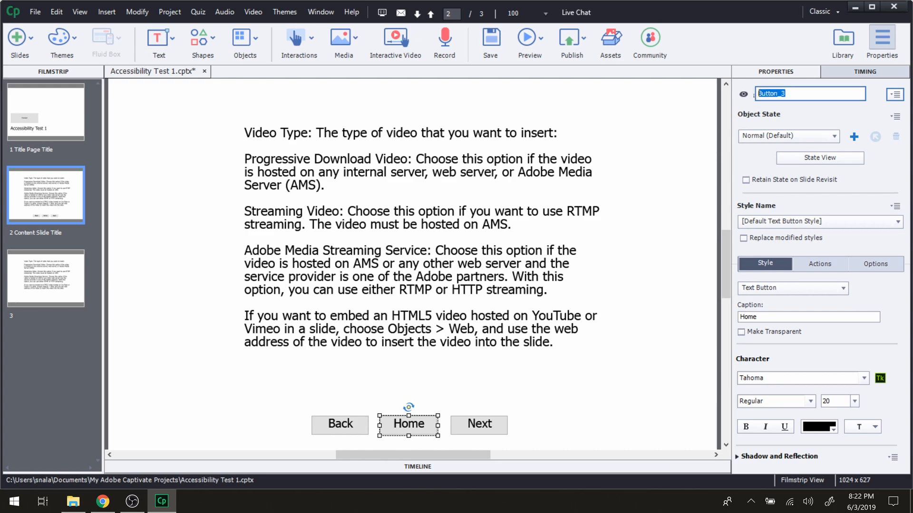
{"action": "left_click", "coordinate": [661, 146]}
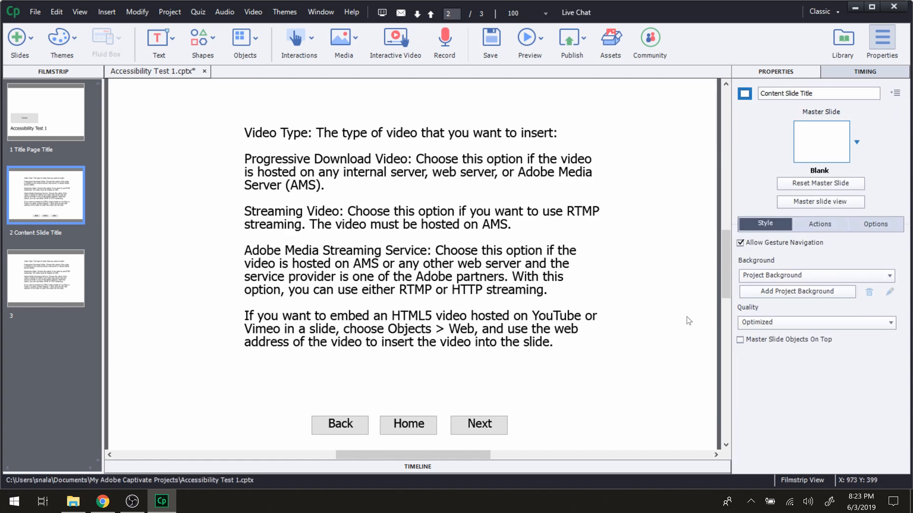
Rename slide 2's Home button object as "Home_Title"
{"action": "left_click", "coordinate": [408, 424]}
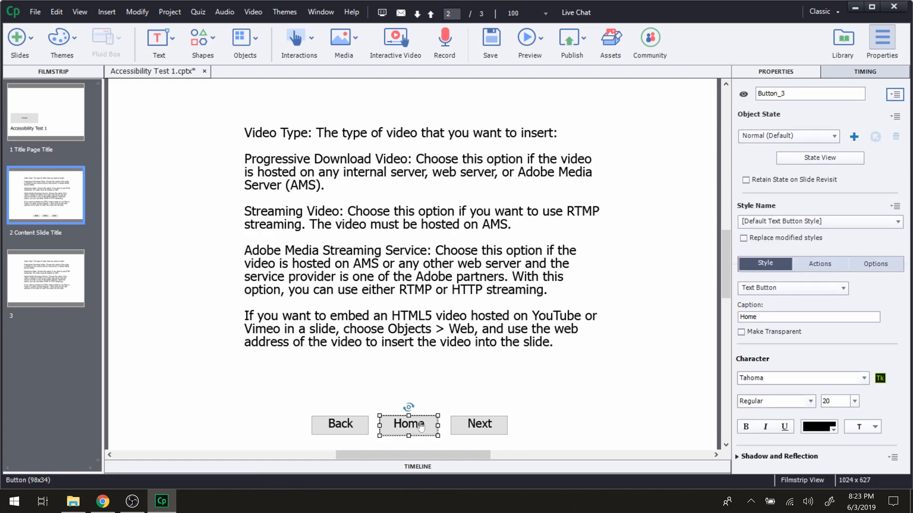
{"action": "left_click_drag", "start_coordinate": [787, 94], "coordinate": [756, 94]}
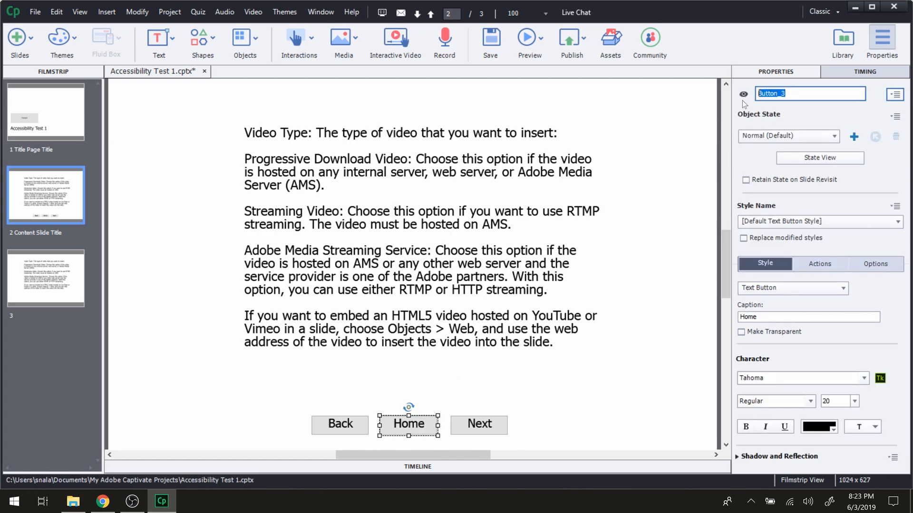
{"action": "type", "text": "Home"}
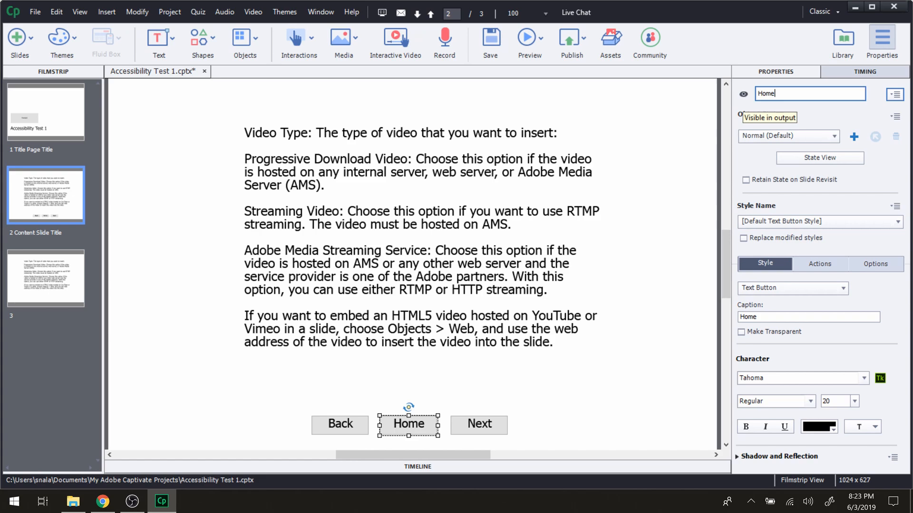
{"action": "type", "text": "_Title"}
{"action": "key", "text": "Return"}
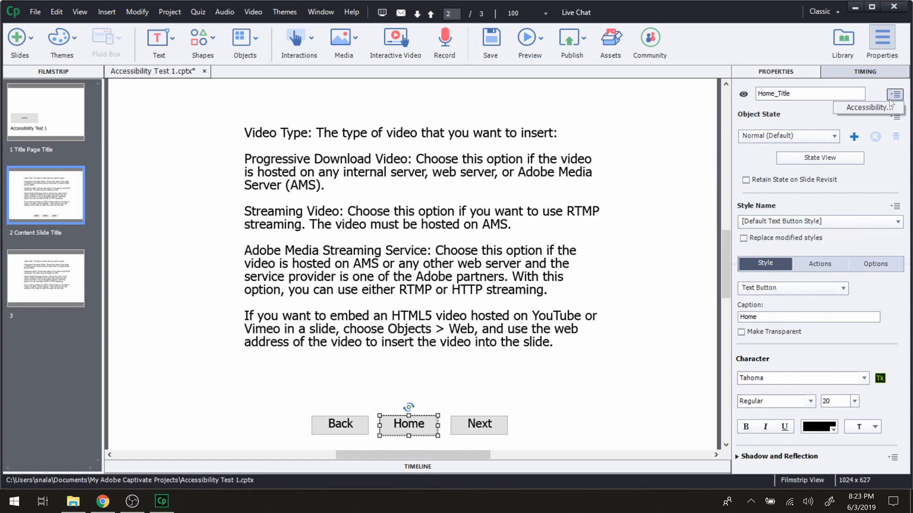
Check the accessibility name of slide 2's Home button and close its item accessibility settings
{"action": "left_click", "coordinate": [846, 93]}
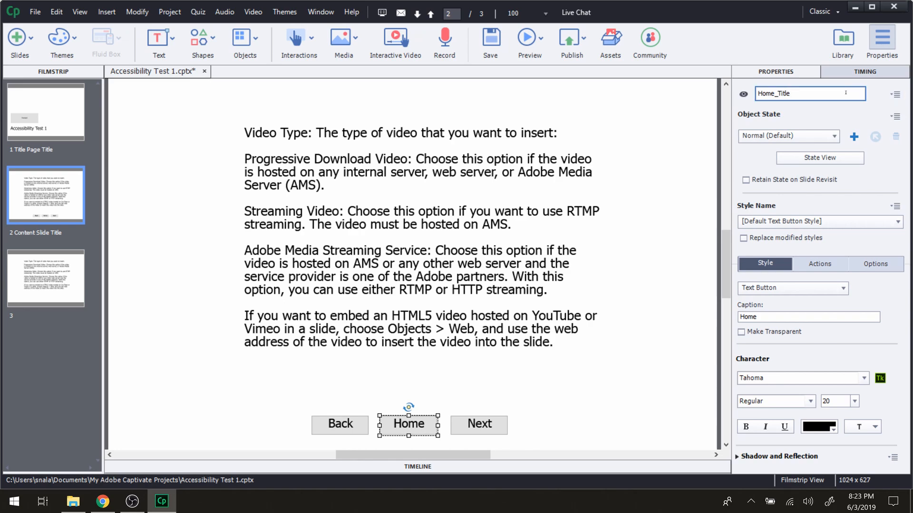
{"action": "left_click", "coordinate": [895, 94]}
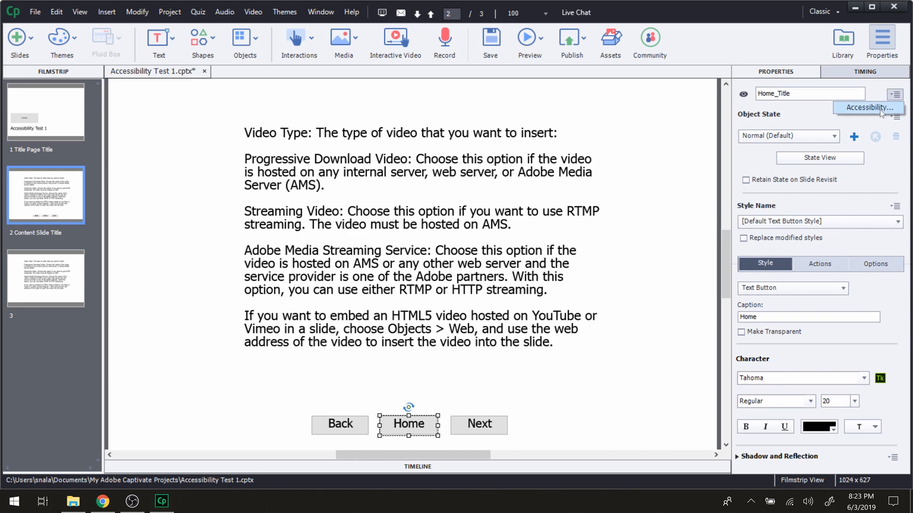
{"action": "left_click", "coordinate": [880, 109]}
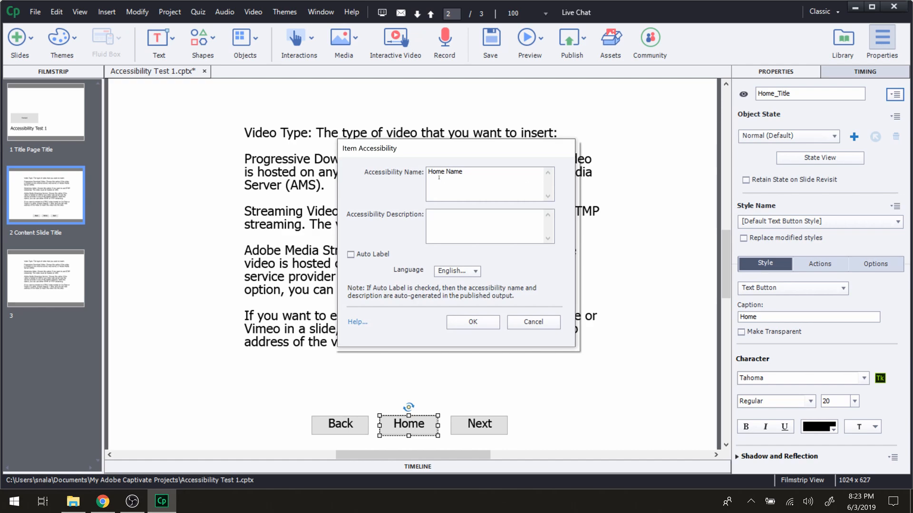
{"action": "left_click", "coordinate": [471, 323]}
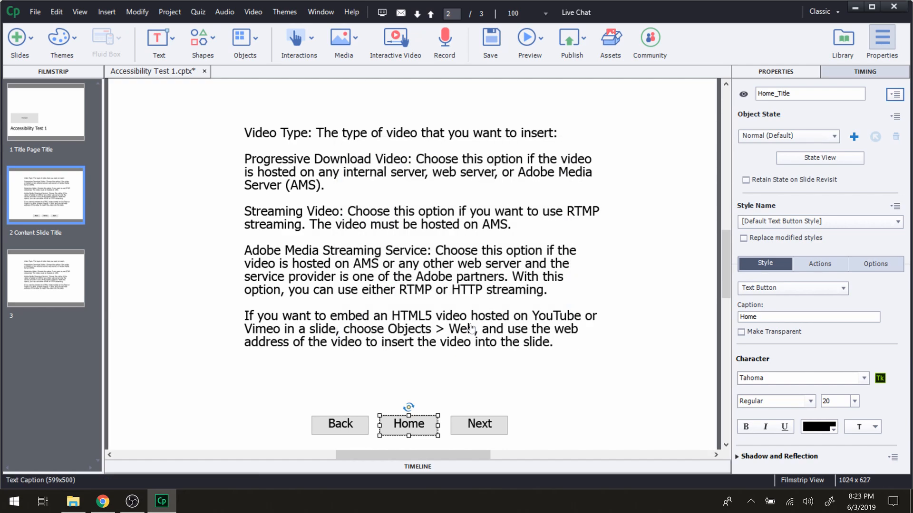
Rename slide 2's Next button object as "Home_Next" and check its accessibility name
{"action": "left_click", "coordinate": [478, 424]}
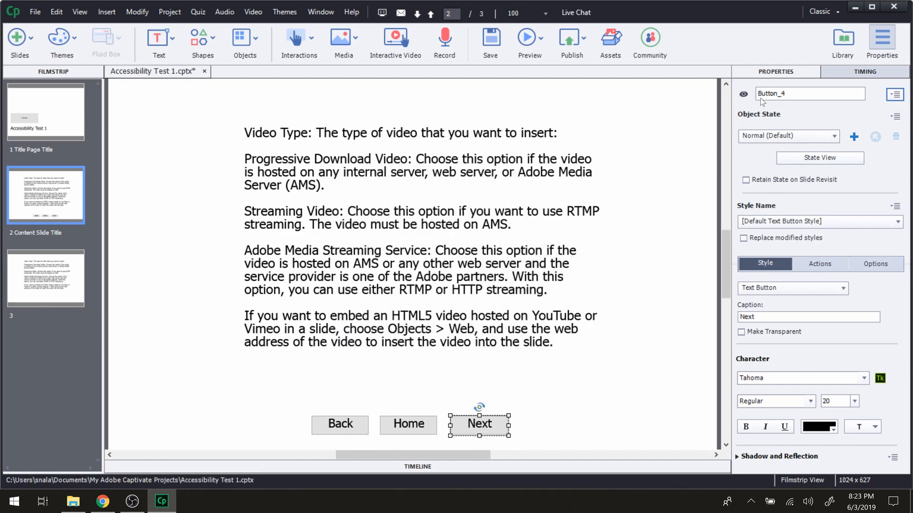
{"action": "double_click", "coordinate": [795, 96]}
{"action": "type", "text": "Home_Next"}
{"action": "key", "text": "Return"}
{"action": "left_click", "coordinate": [895, 94]}
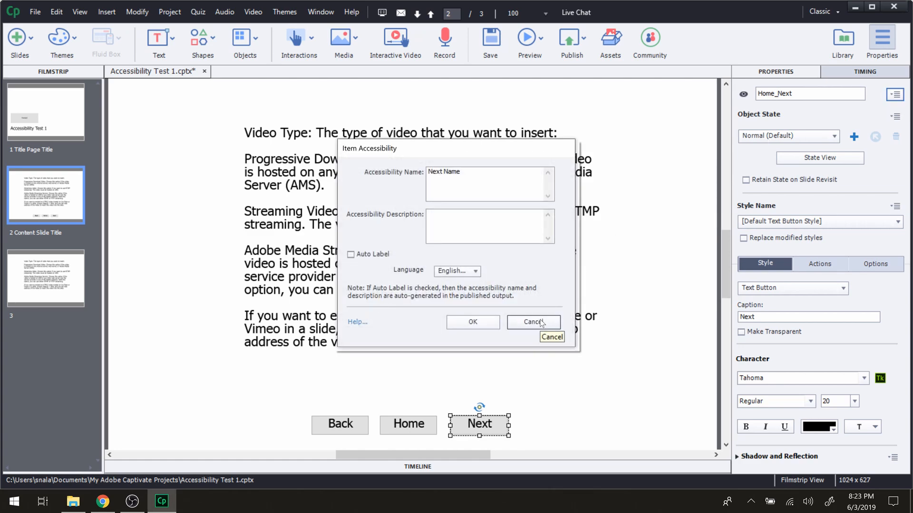
{"action": "left_click", "coordinate": [542, 322]}
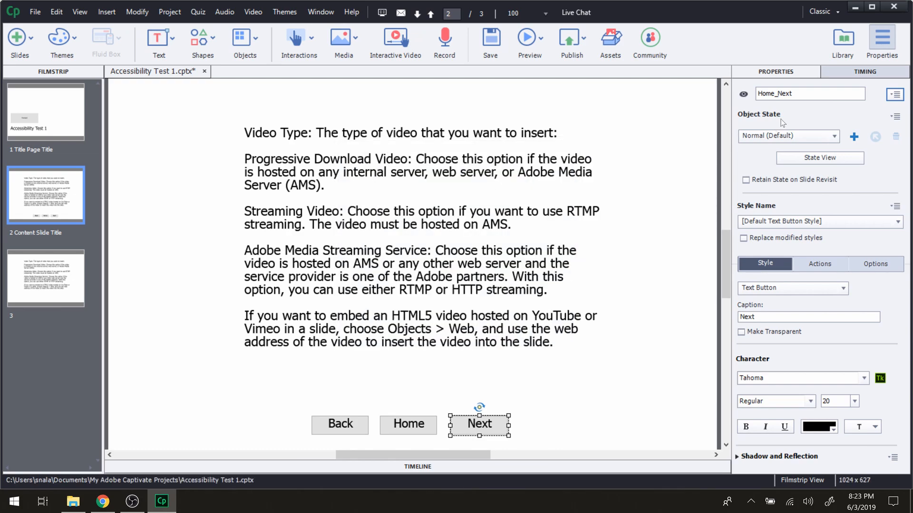
Rename slide 2's Next button object as "Next_Title" and deselect it
{"action": "left_click", "coordinate": [801, 93]}
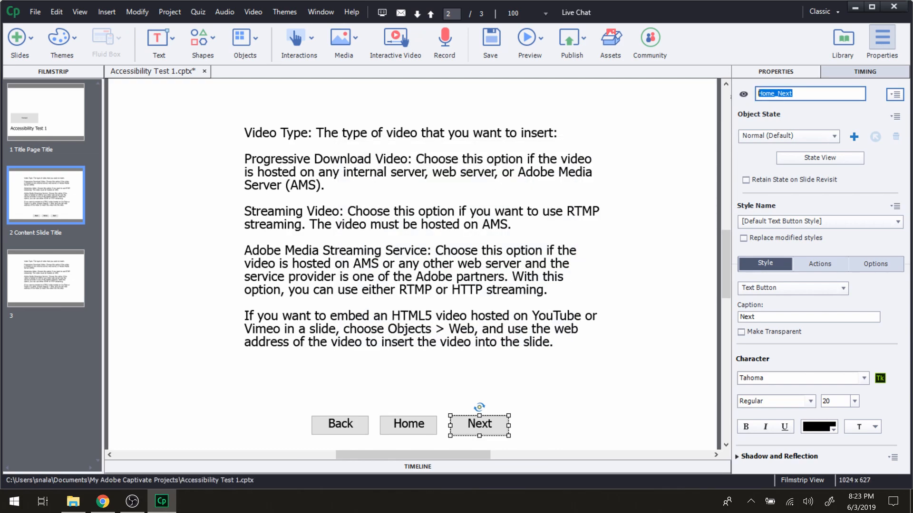
{"action": "type", "text": "Next_"}
{"action": "key", "text": "BackSpace"}
{"action": "type", "text": "Title"}
{"action": "key", "text": "Return"}
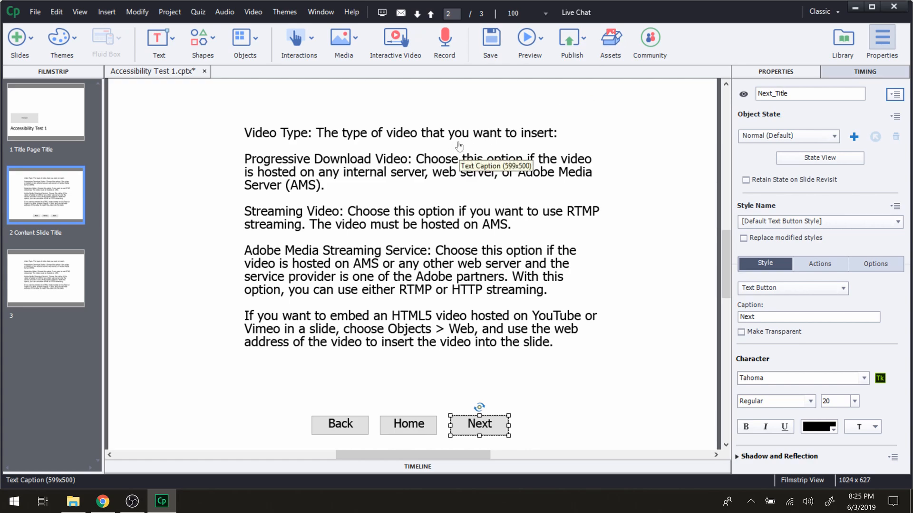
{"action": "left_click", "coordinate": [203, 208]}
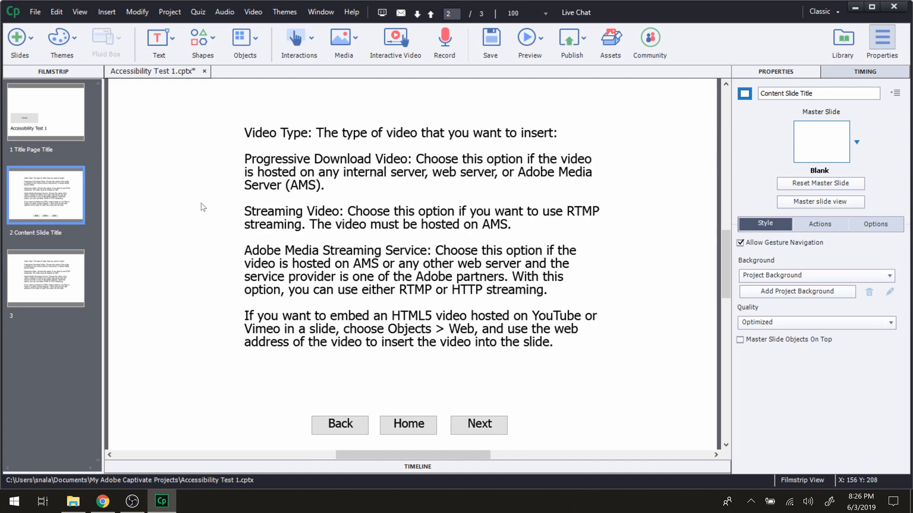
Name slide 3 "End Slide Title"
{"action": "left_click", "coordinate": [42, 275]}
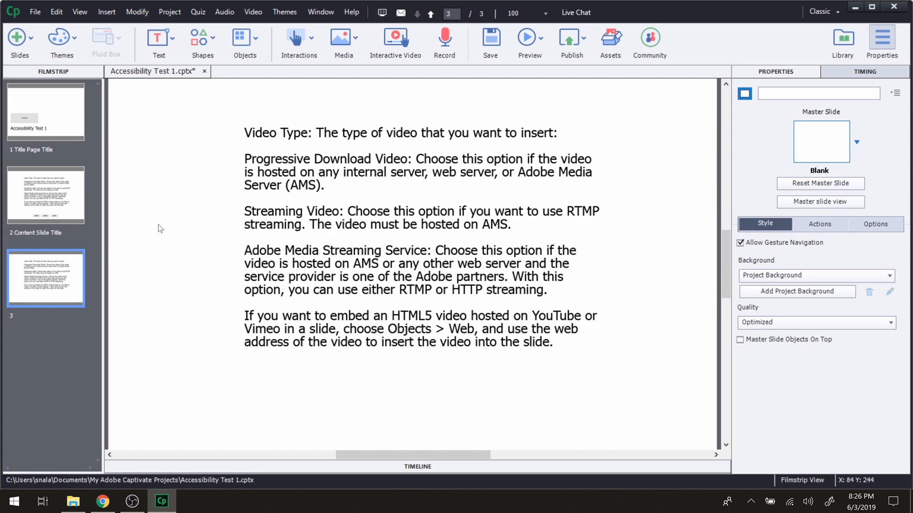
{"action": "left_click", "coordinate": [776, 89]}
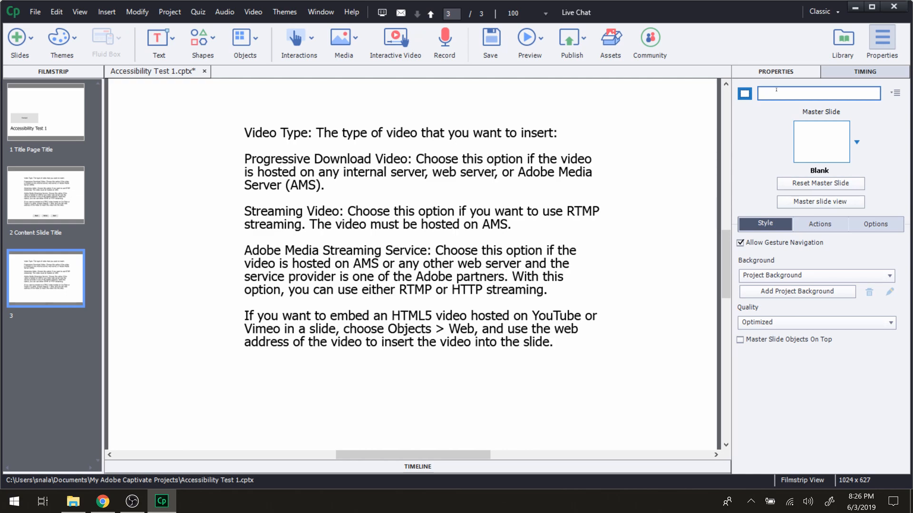
{"action": "type", "text": "EndSlid"}
{"action": "key", "text": "BackSpace"}
{"action": "key", "text": "BackSpace"}
{"action": "key", "text": "BackSpace"}
{"action": "key", "text": "BackSpace"}
{"action": "type", "text": "Slide Title"}
{"action": "key", "text": "Return"}
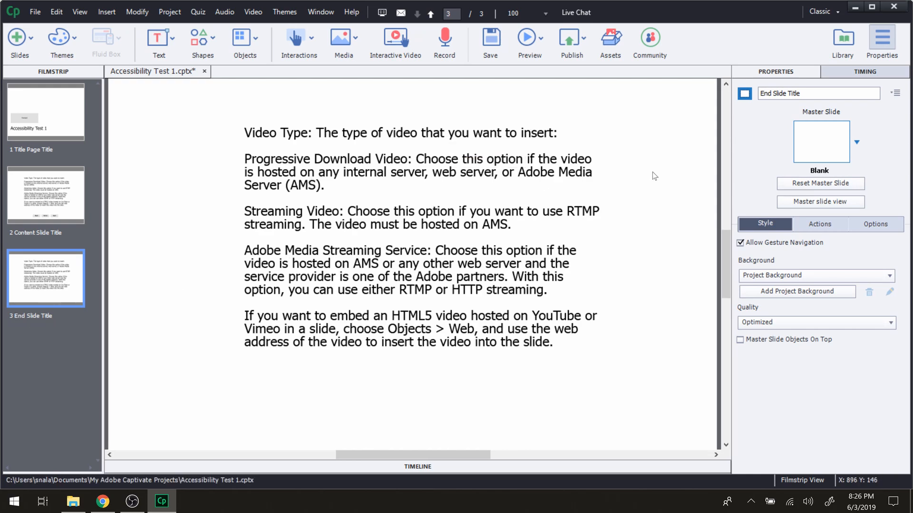
Review slide 3's slide accessibility text and close it without changes
{"action": "left_click", "coordinate": [896, 94]}
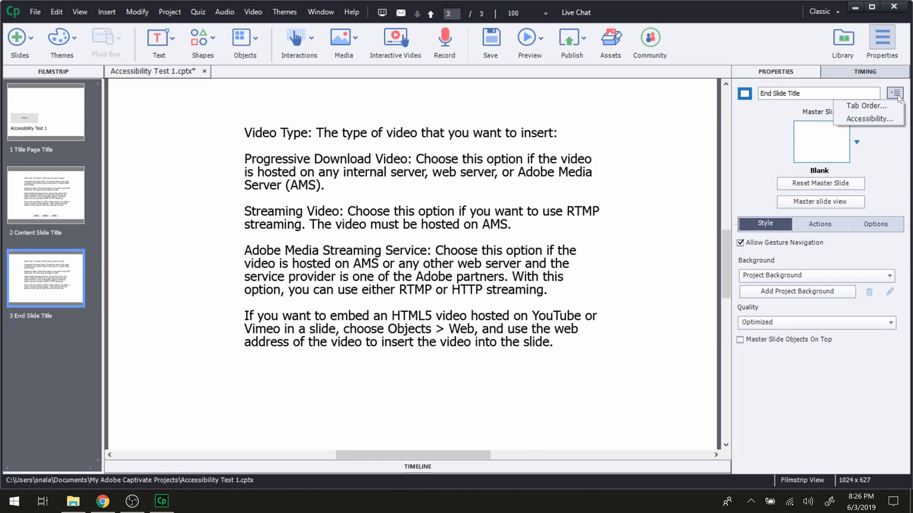
{"action": "left_click", "coordinate": [883, 119]}
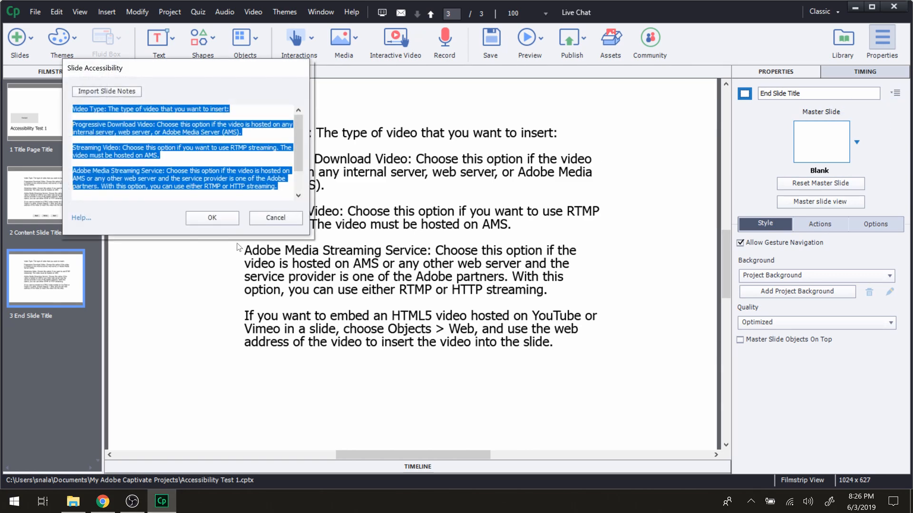
{"action": "left_click", "coordinate": [276, 220]}
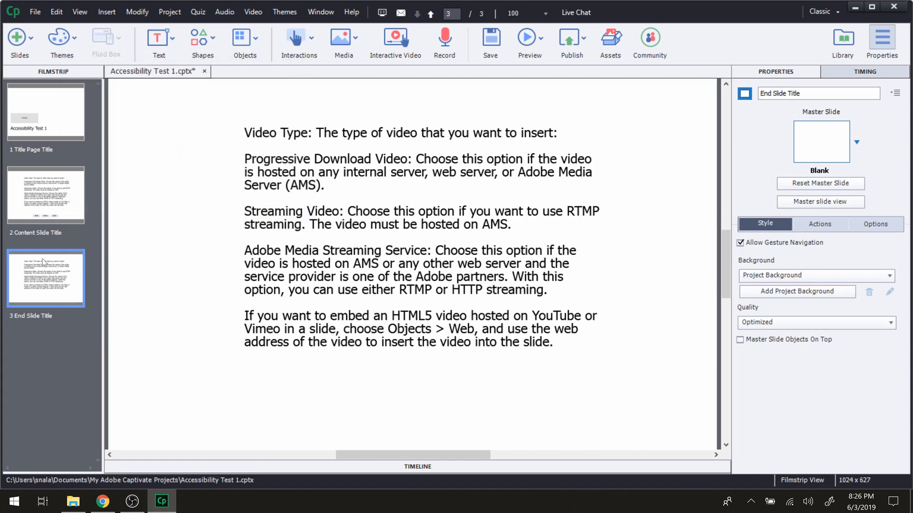
Return to the title slide and save the project
{"action": "left_click", "coordinate": [61, 215]}
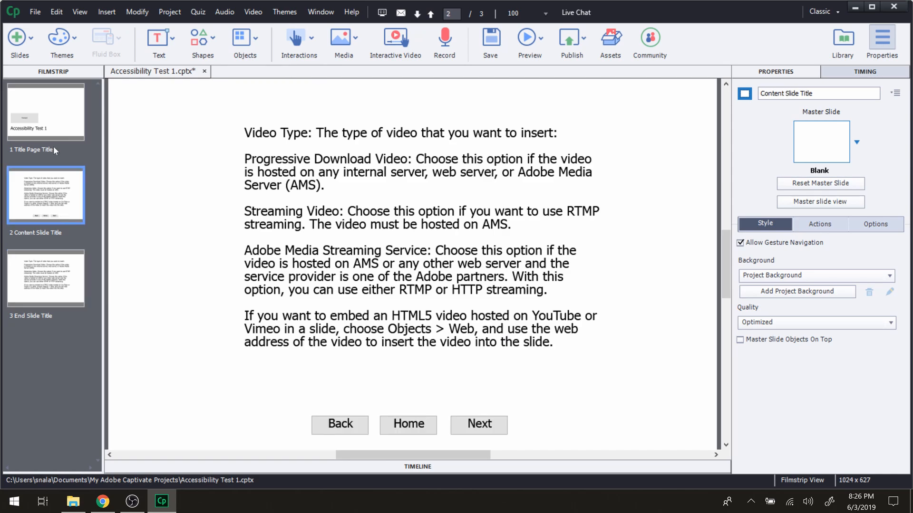
{"action": "left_click", "coordinate": [55, 133]}
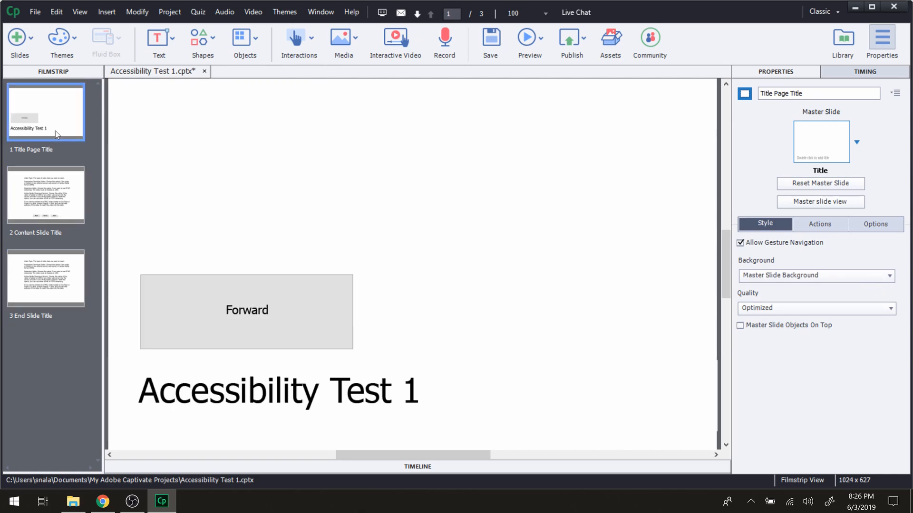
{"action": "left_click", "coordinate": [36, 11]}
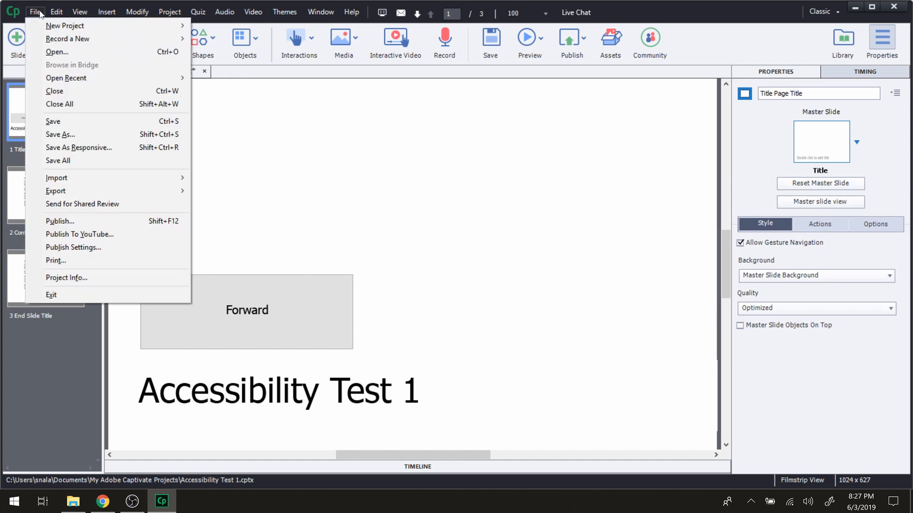
{"action": "left_click", "coordinate": [58, 122]}
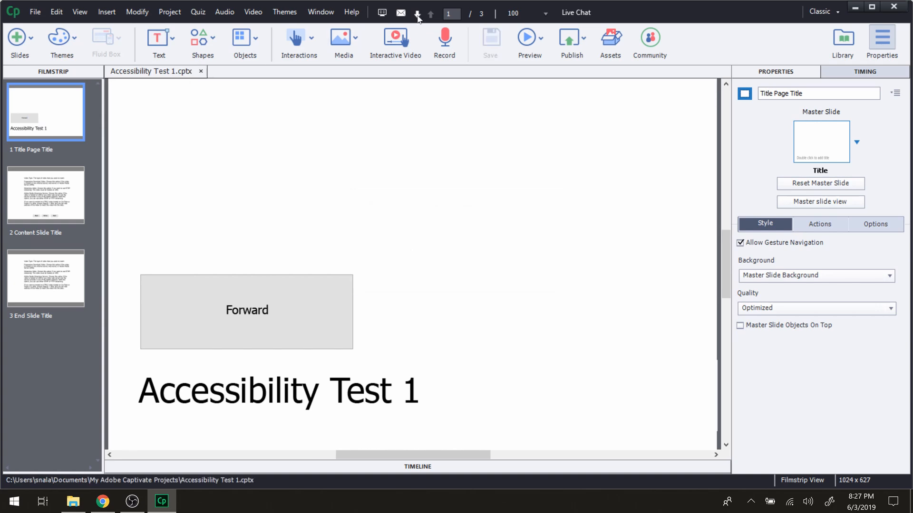
Publish the project to the computer as zipped HTML5 output titled "Accessibility Test 1" and dismiss the publishing messages
{"action": "left_click", "coordinate": [573, 41]}
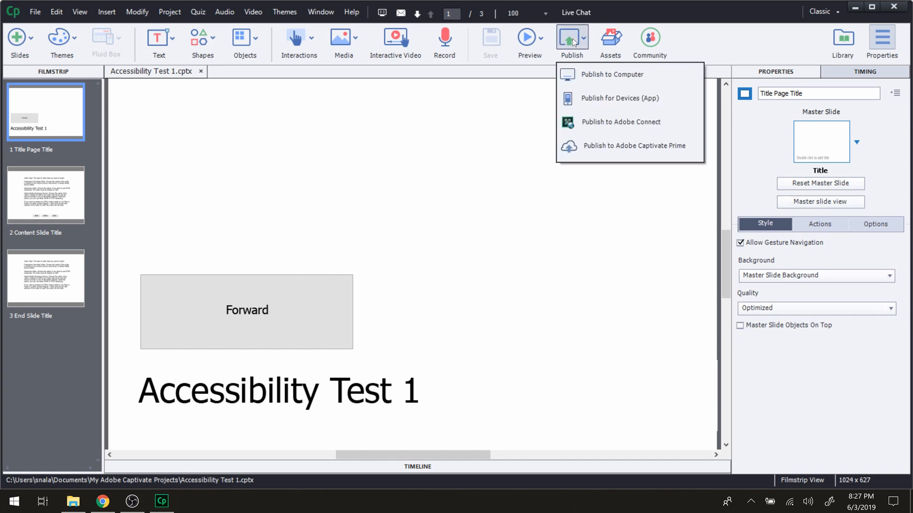
{"action": "left_click", "coordinate": [584, 75]}
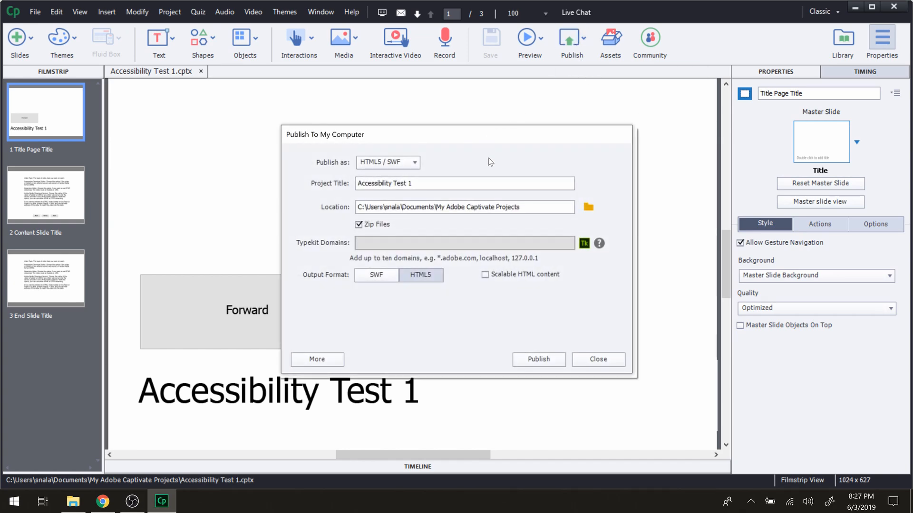
{"action": "left_click", "coordinate": [535, 360]}
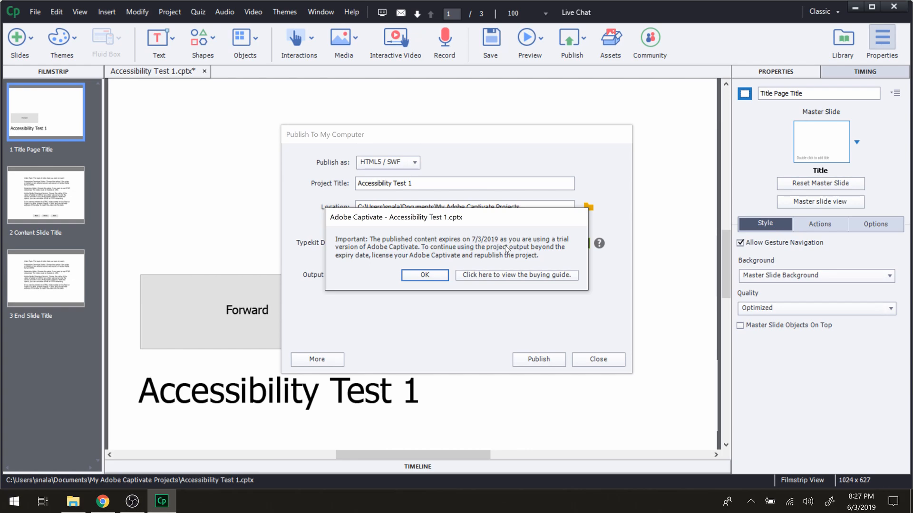
{"action": "left_click", "coordinate": [425, 275]}
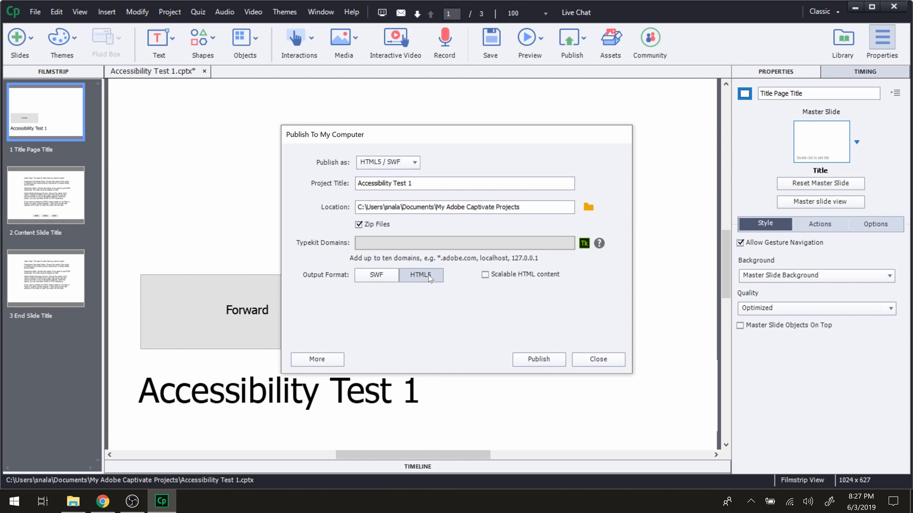
{"action": "left_click", "coordinate": [496, 273]}
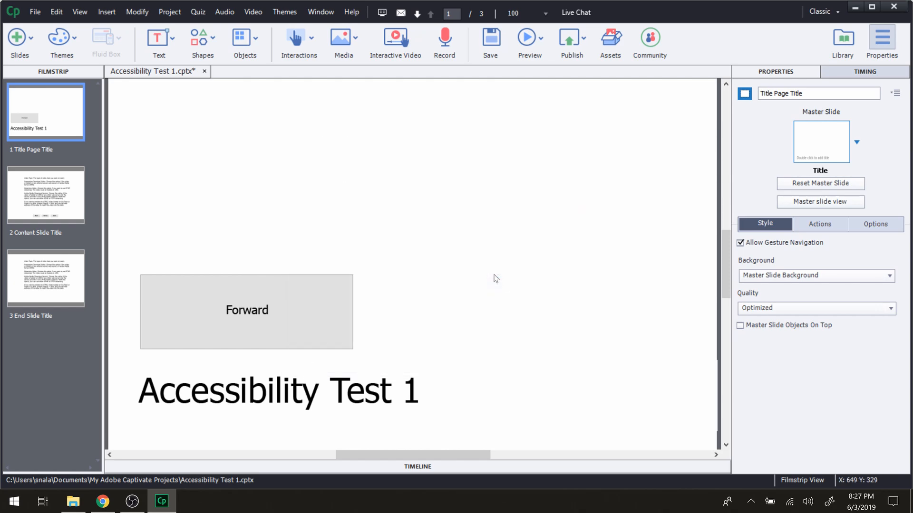
Switch to File Explorer and open the My Adobe Captivate Projects folder in Documents
{"action": "left_click", "coordinate": [854, 10]}
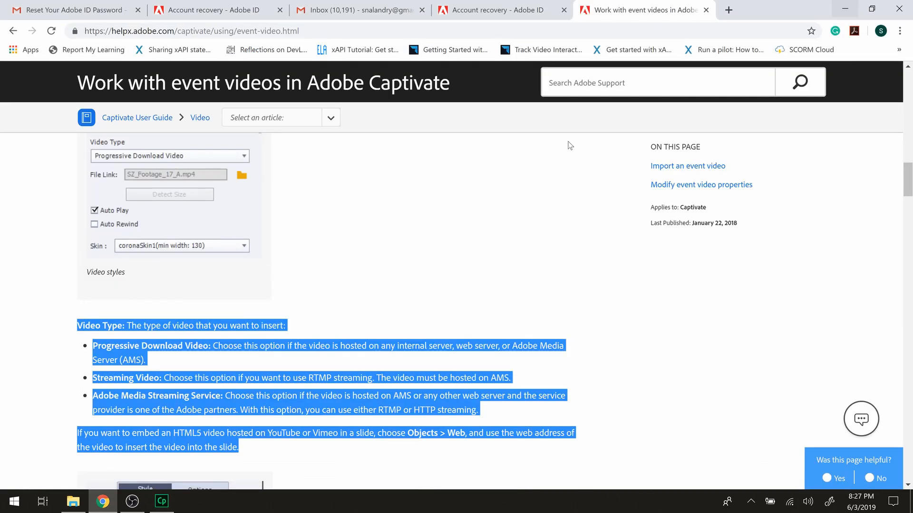
{"action": "left_click", "coordinate": [841, 9]}
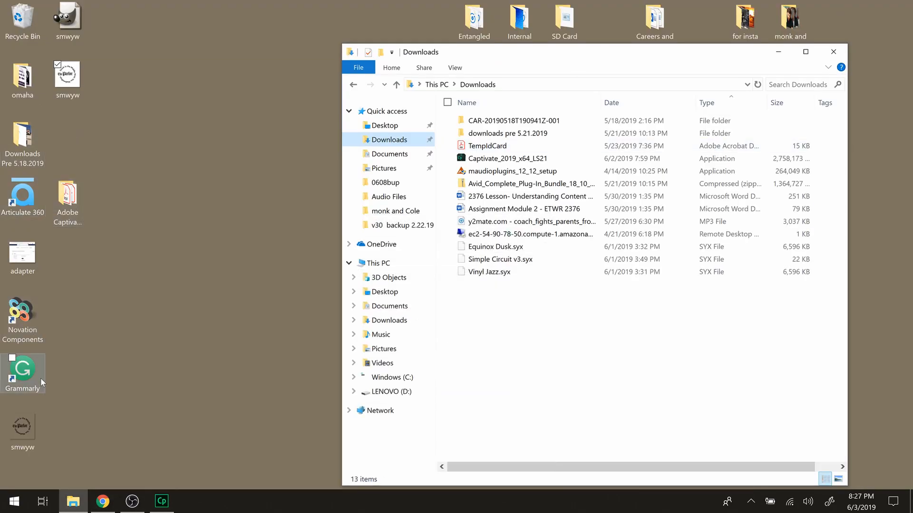
{"action": "left_click", "coordinate": [391, 308]}
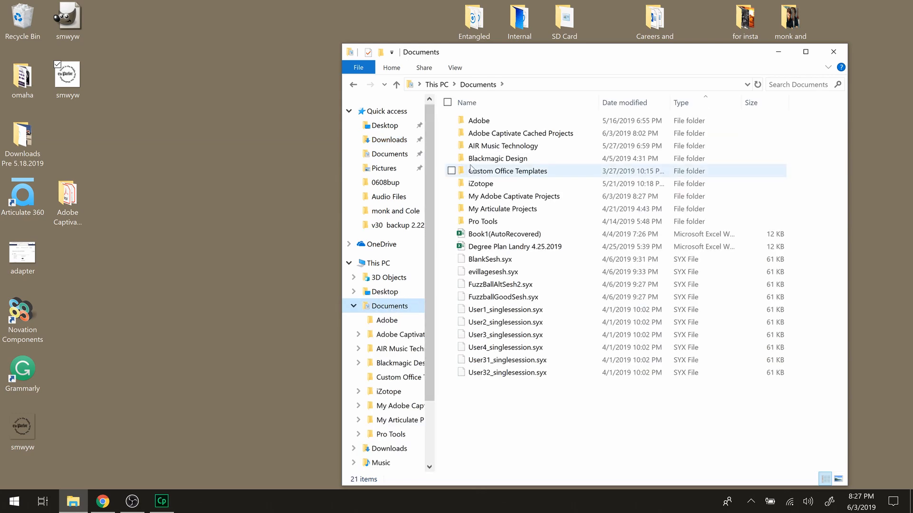
{"action": "left_click", "coordinate": [497, 197]}
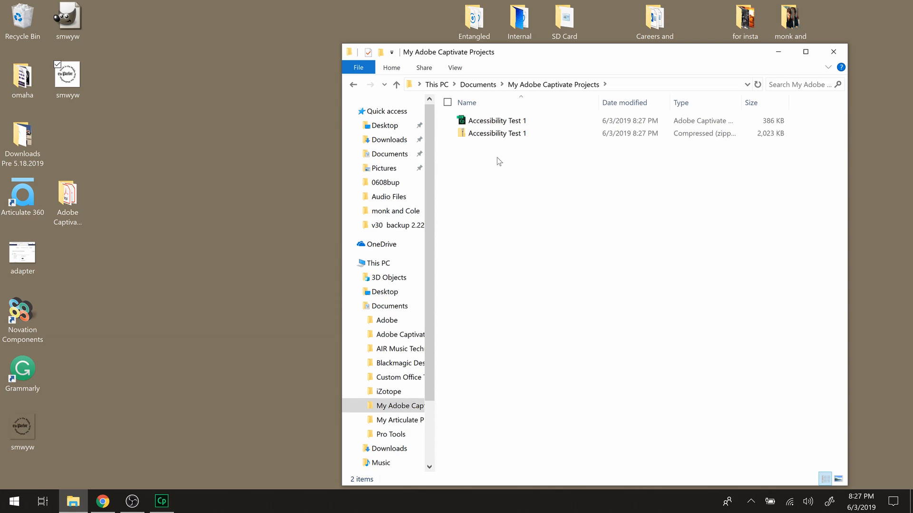
Launch the index_scorm page from the Accessibility Test 1 zip package in Chrome and close its tab
{"action": "double_click", "coordinate": [496, 138]}
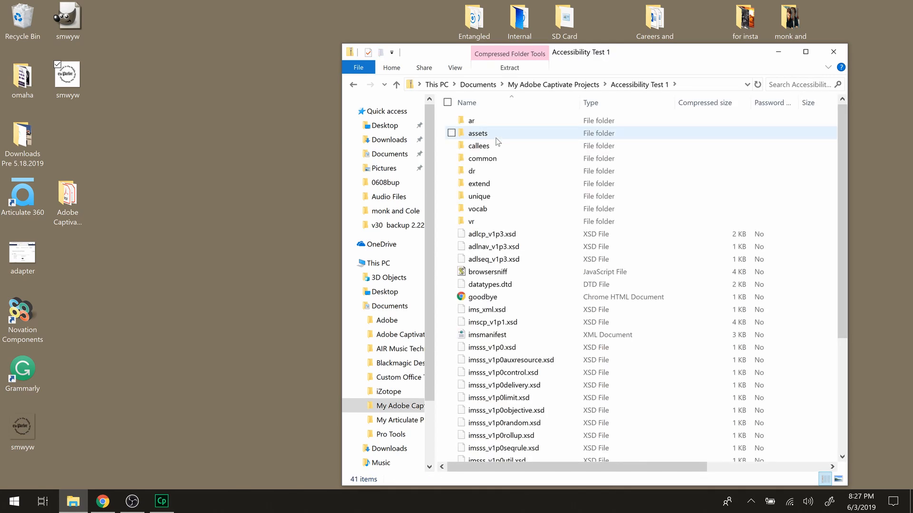
{"action": "scroll", "coordinate": [493, 292], "scroll_direction": "down", "scroll_amount": 1}
{"action": "scroll", "coordinate": [493, 291], "scroll_direction": "down", "scroll_amount": 3}
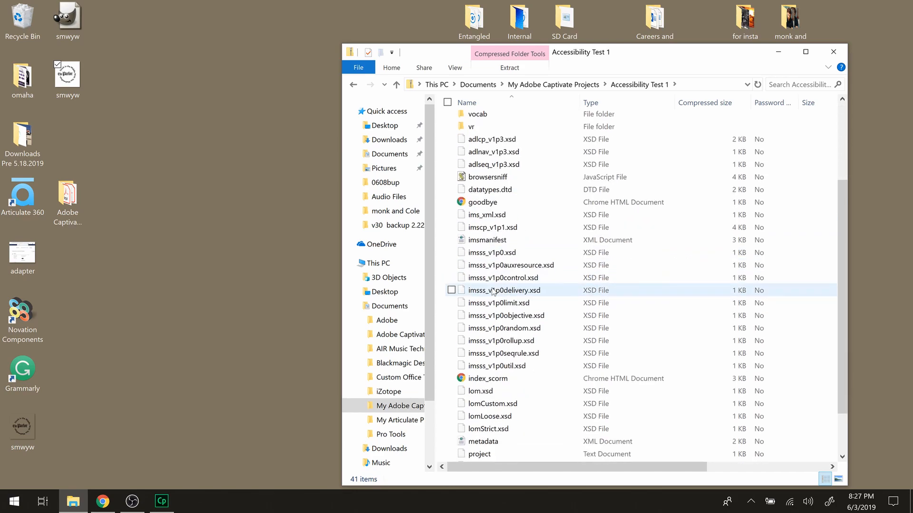
{"action": "double_click", "coordinate": [488, 357]}
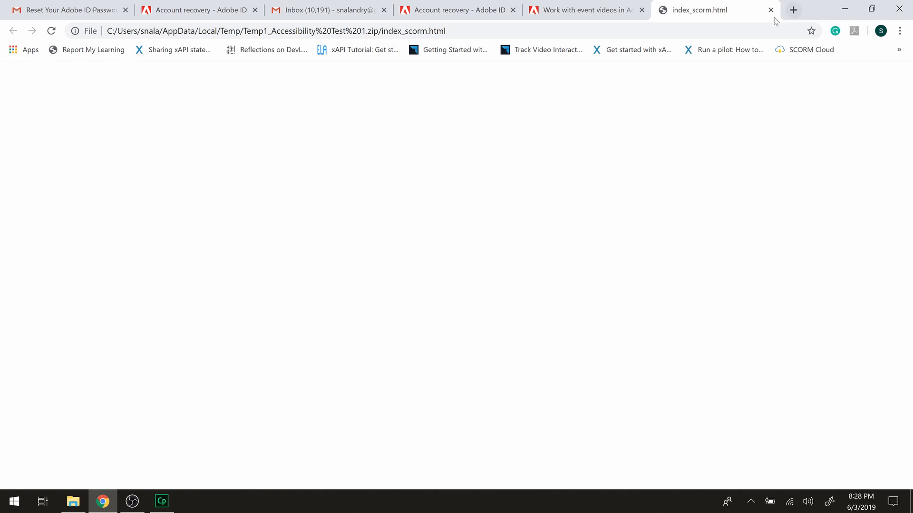
{"action": "left_click", "coordinate": [770, 10]}
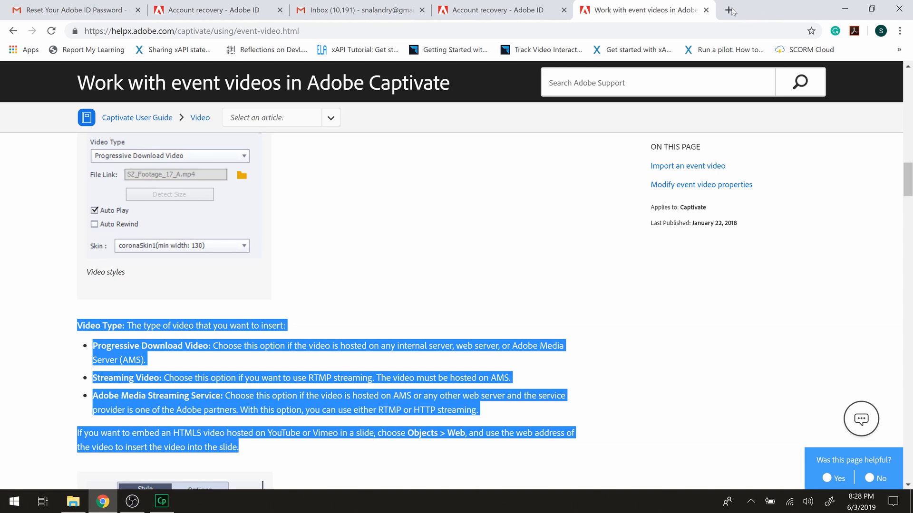
Open SCORM Cloud in a new browser tab and sign in with the saved credentials
{"action": "key", "text": "ctrl+t"}
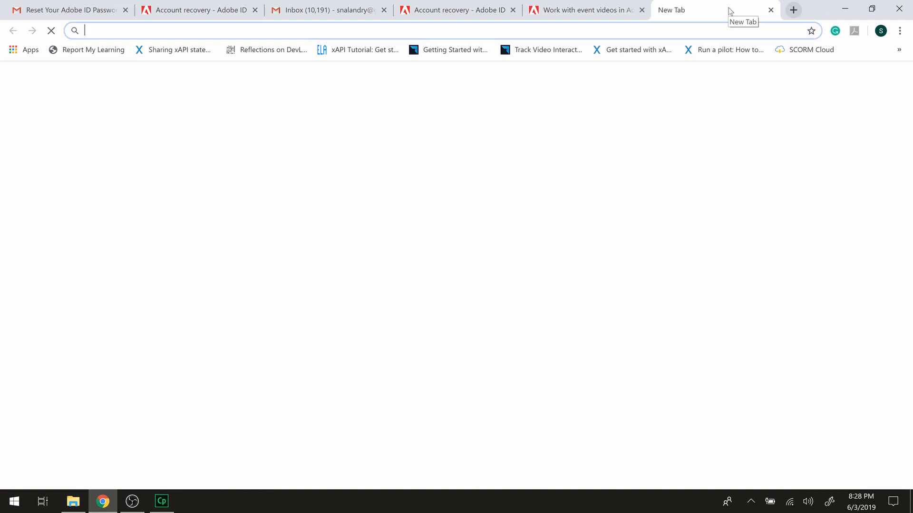
{"action": "type", "text": "s"}
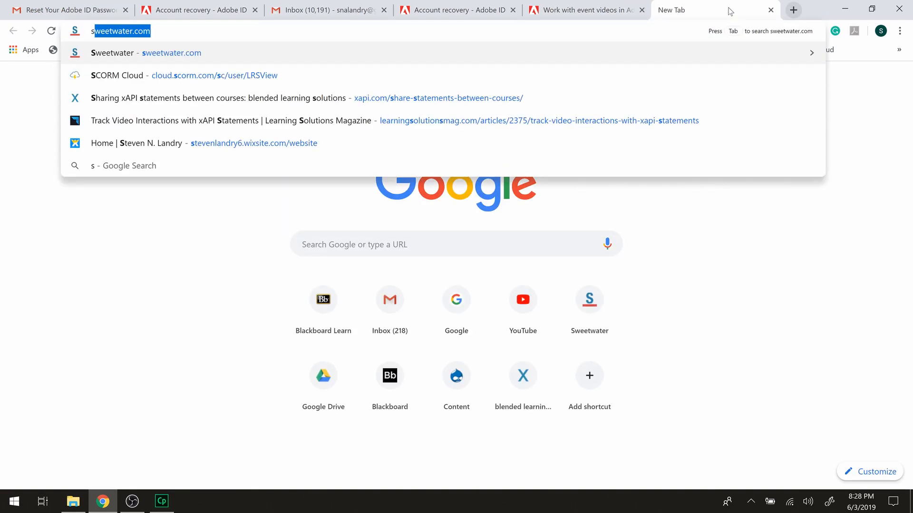
{"action": "type", "text": "corm"}
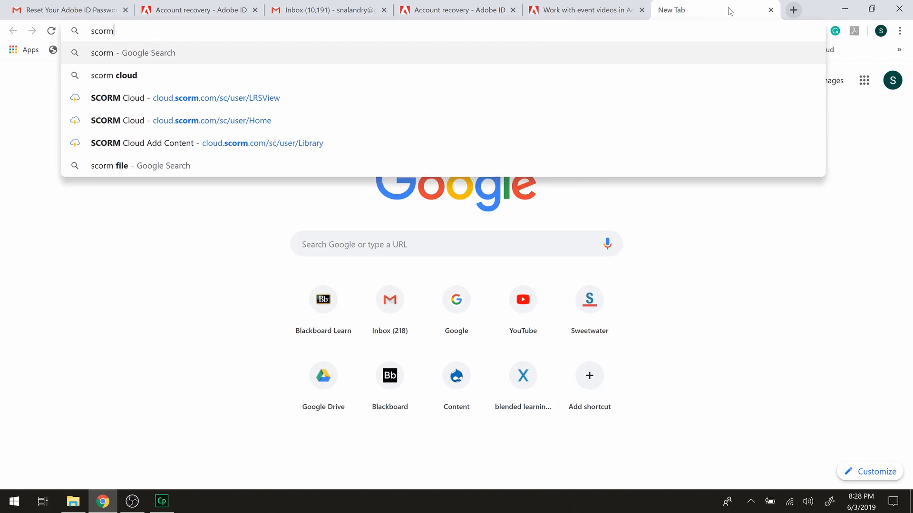
{"action": "left_click", "coordinate": [701, 105]}
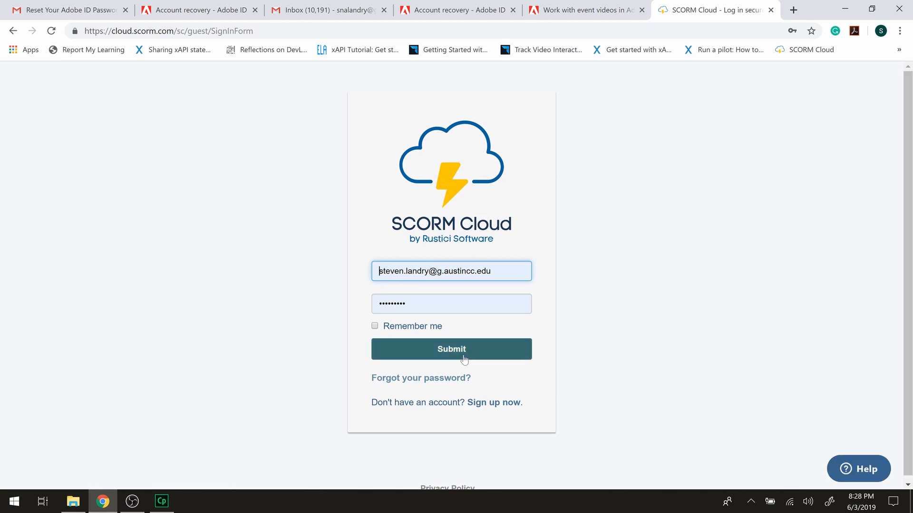
{"action": "left_click", "coordinate": [456, 354]}
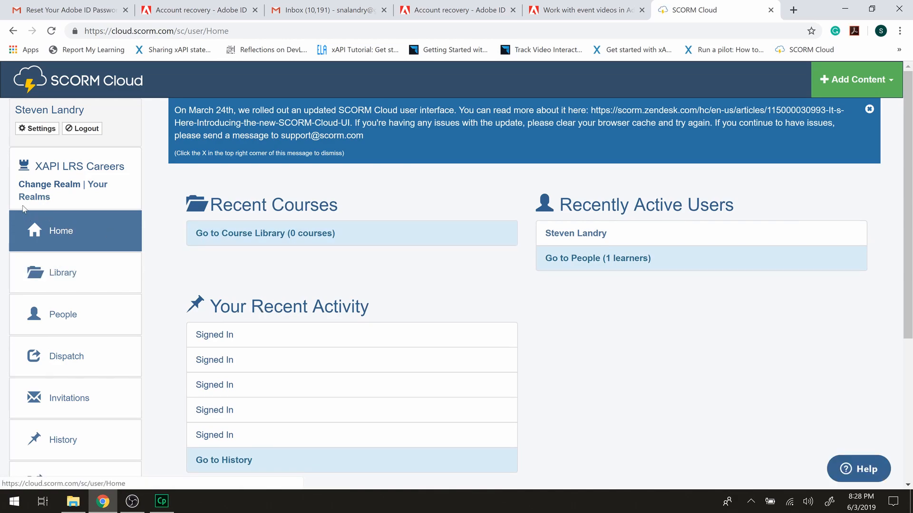
Import the Accessibility Test 1 zip package from the My Adobe Captivate Projects folder as a course in the SCORM Cloud library
{"action": "left_click", "coordinate": [67, 279]}
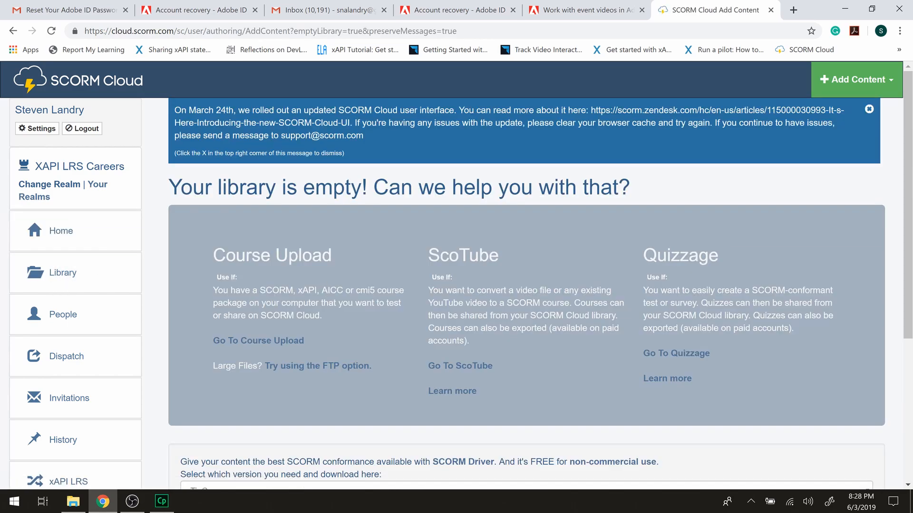
{"action": "left_click", "coordinate": [256, 341]}
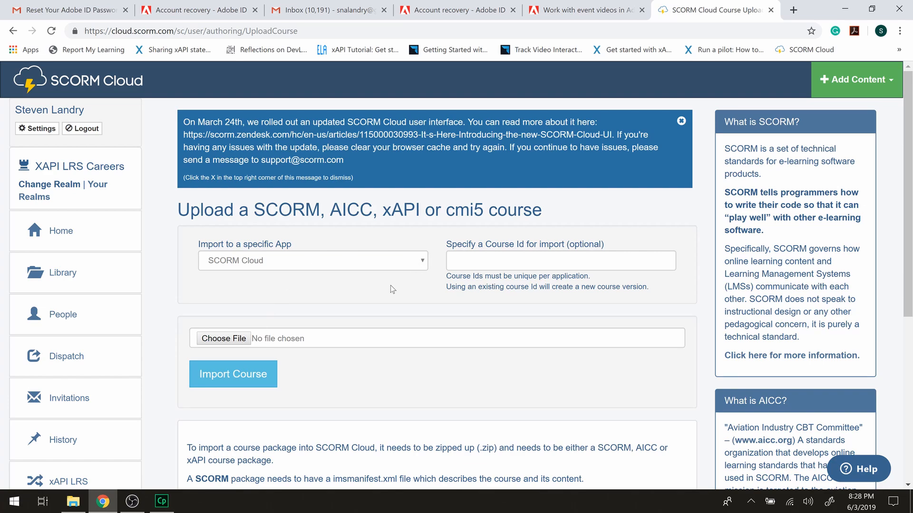
{"action": "left_click", "coordinate": [225, 342]}
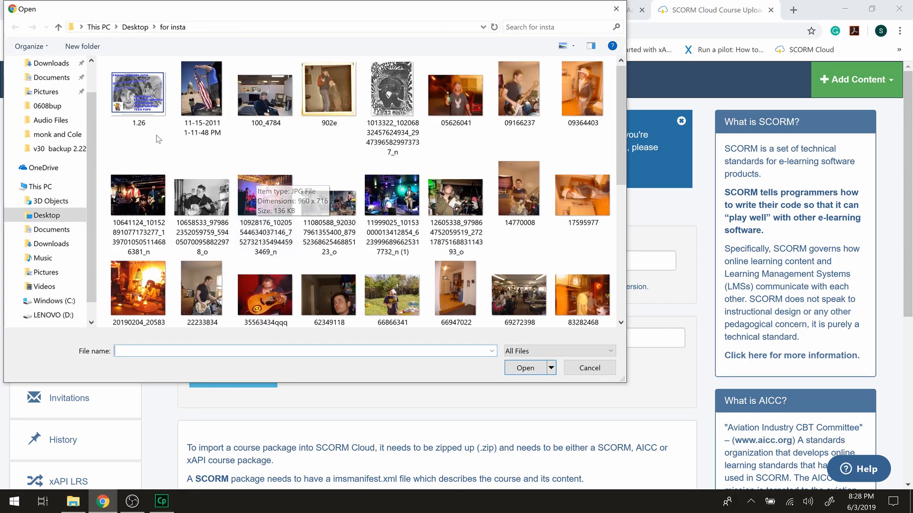
{"action": "left_click", "coordinate": [59, 80]}
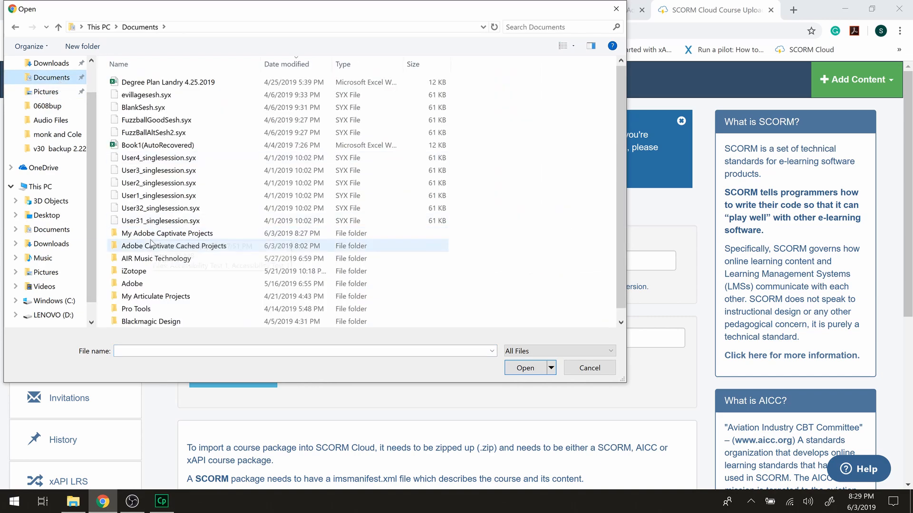
{"action": "double_click", "coordinate": [152, 233]}
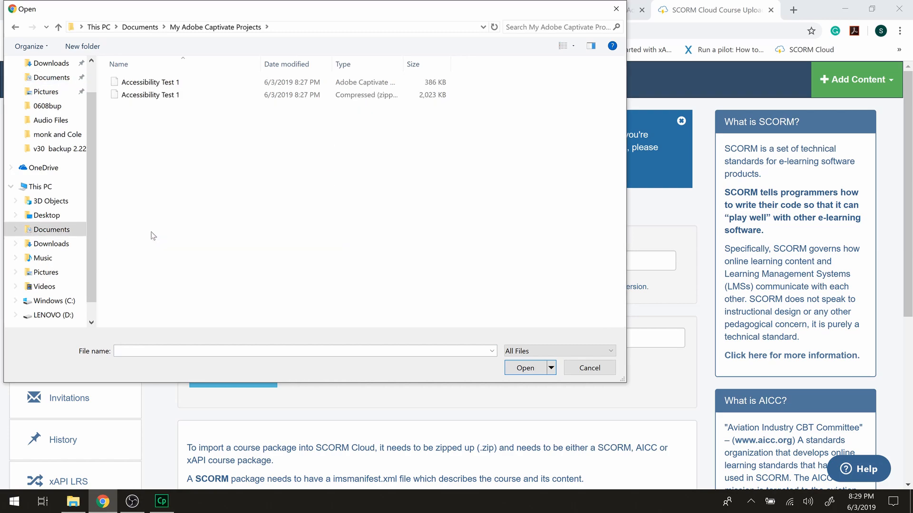
{"action": "left_click", "coordinate": [145, 97]}
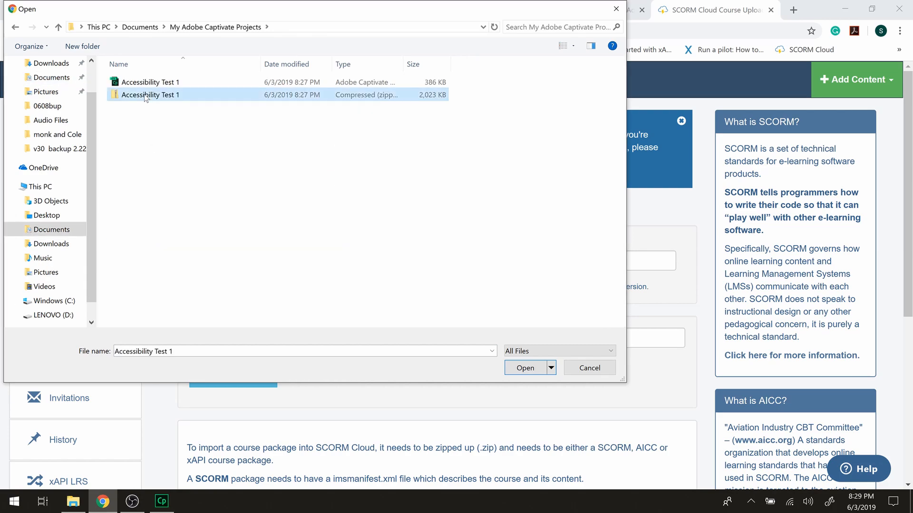
{"action": "left_click", "coordinate": [525, 369]}
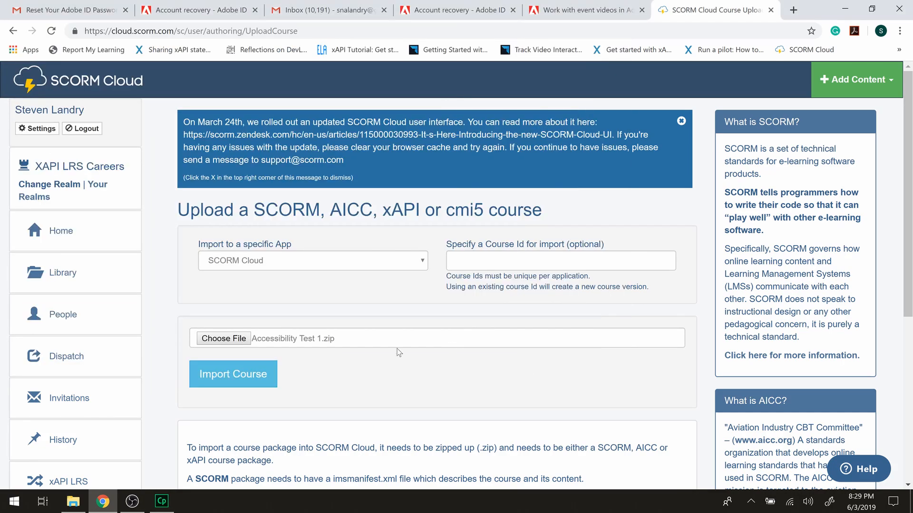
{"action": "left_click", "coordinate": [264, 366]}
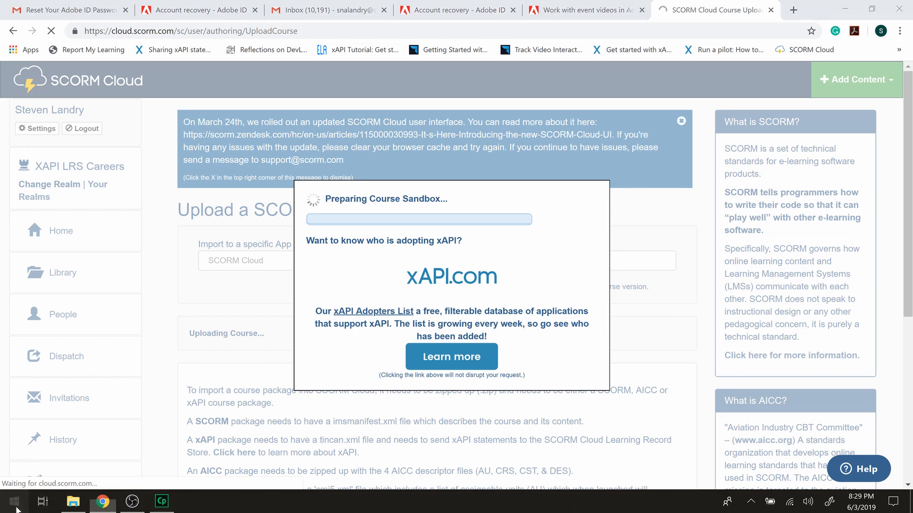
Search Windows for the NVDA screen reader and launch it
{"action": "left_click", "coordinate": [16, 508]}
{"action": "left_click", "coordinate": [15, 507]}
{"action": "left_click", "coordinate": [15, 508]}
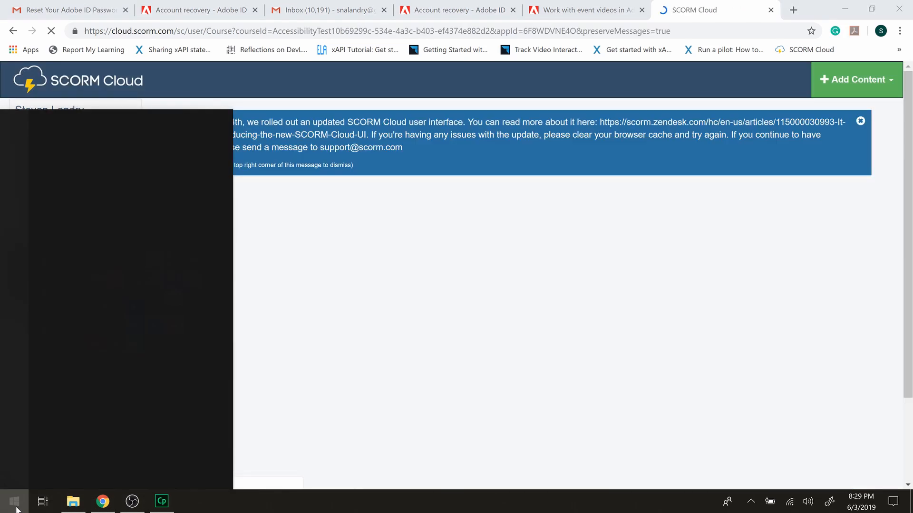
{"action": "type", "text": "jnv"}
{"action": "key", "text": "BackSpace"}
{"action": "key", "text": "BackSpace"}
{"action": "key", "text": "BackSpace"}
{"action": "type", "text": "n"}
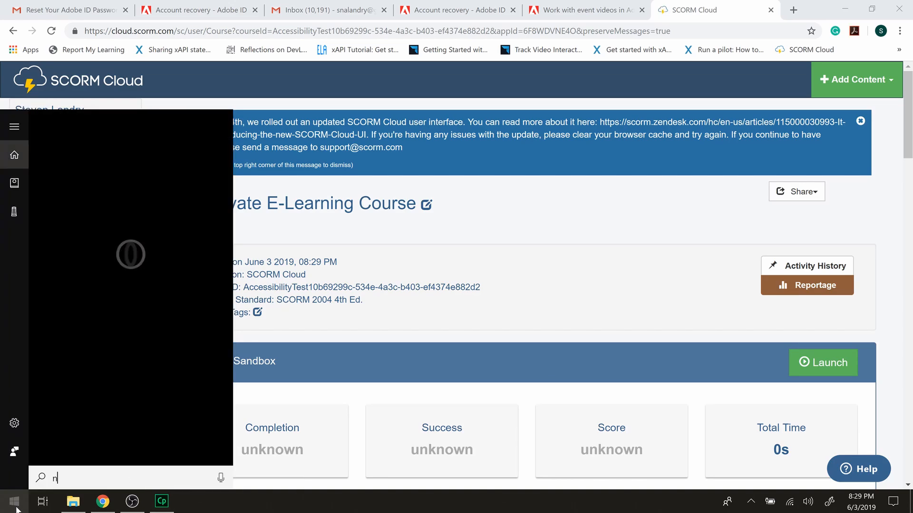
{"action": "type", "text": "v"}
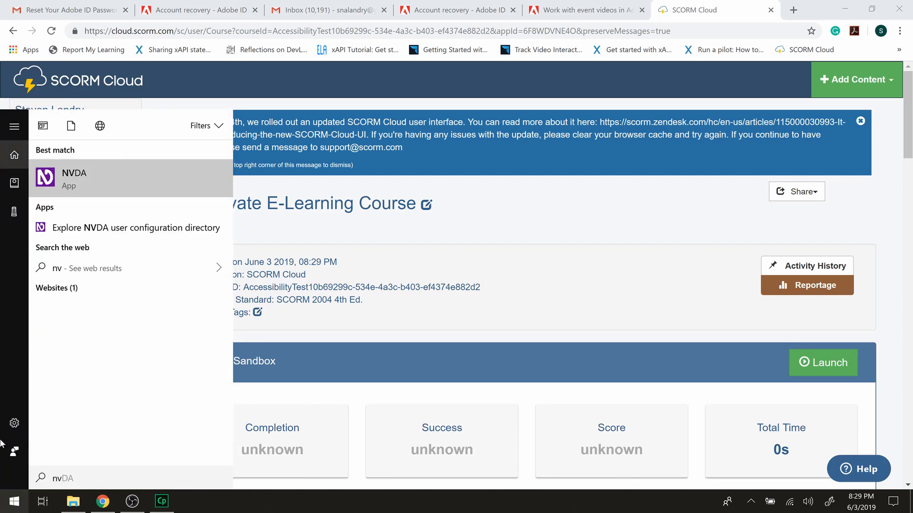
{"action": "left_click", "coordinate": [83, 190]}
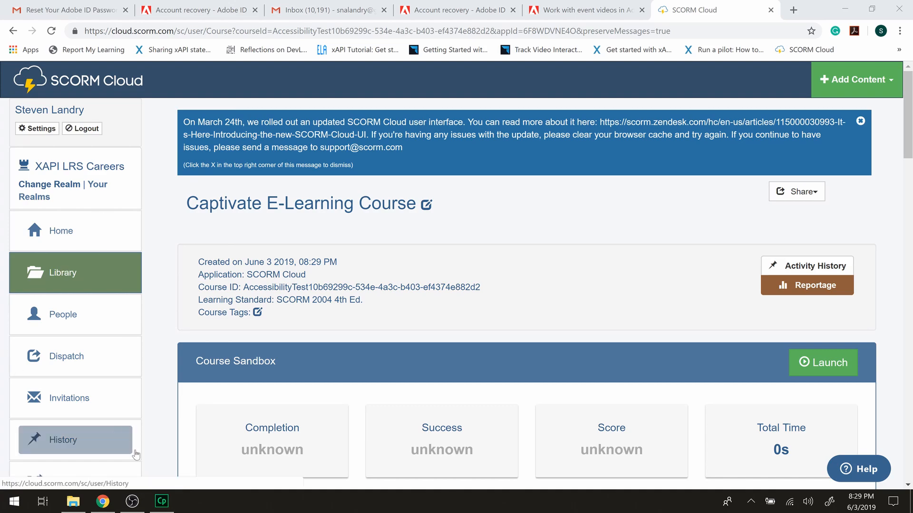
Switch to OBS and lower the desktop audio level, and set the Windows speaker volume to 23
{"action": "left_click", "coordinate": [133, 502]}
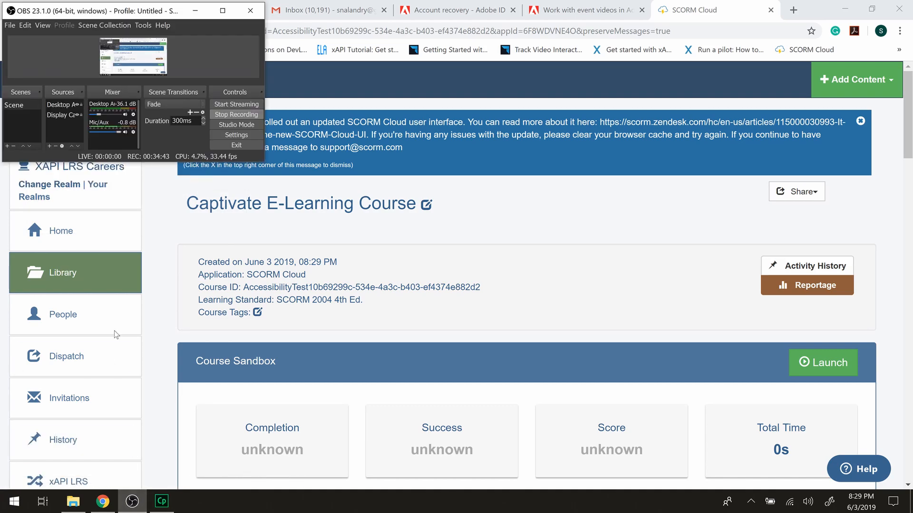
{"action": "left_click", "coordinate": [99, 117]}
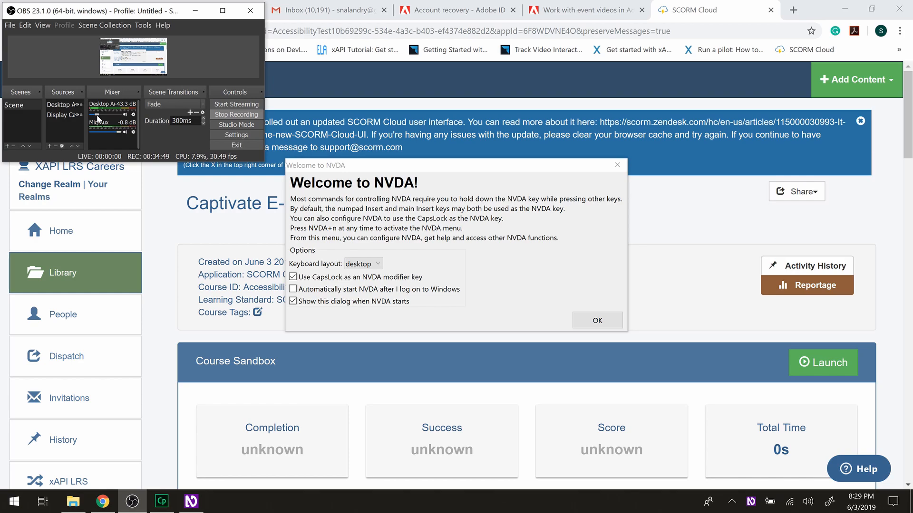
{"action": "left_click", "coordinate": [808, 501]}
{"action": "left_click_drag", "start_coordinate": [848, 476], "coordinate": [771, 476]}
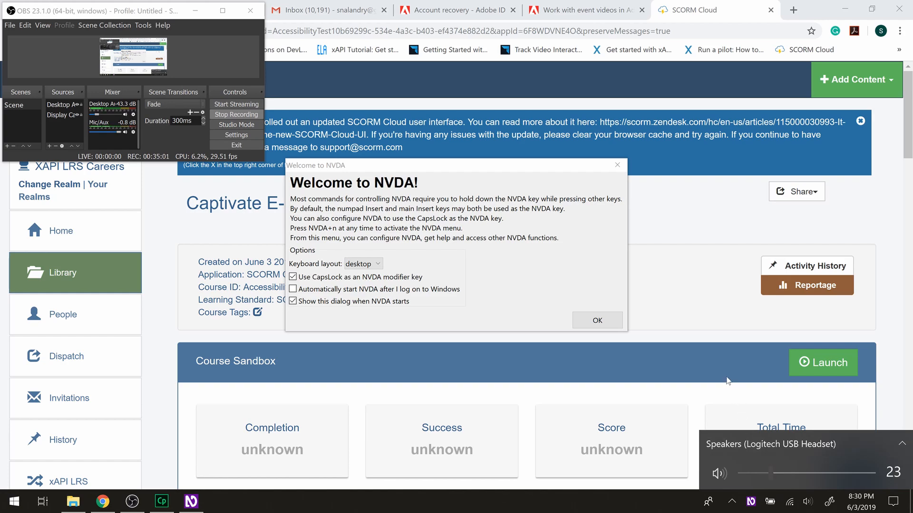
Dismiss the NVDA welcome dialog and launch the imported course from the Course Sandbox in its own window
{"action": "left_click", "coordinate": [609, 321]}
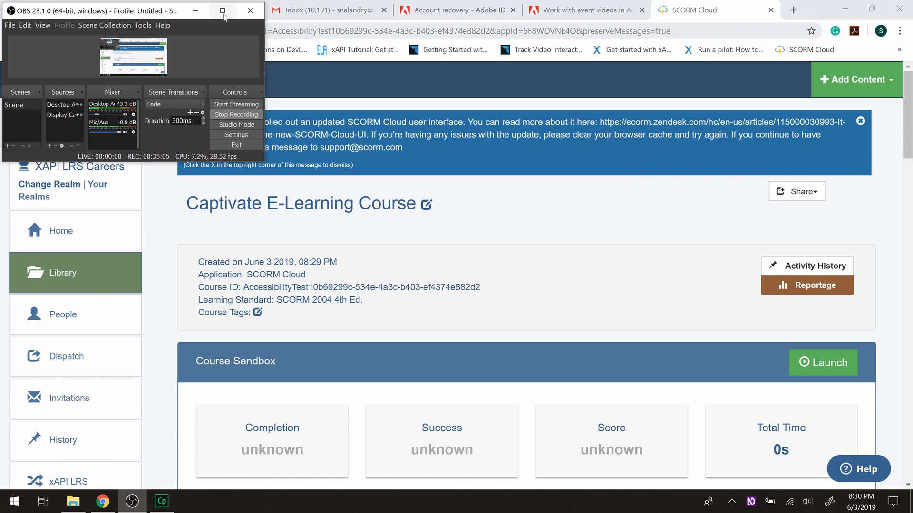
{"action": "left_click", "coordinate": [194, 11]}
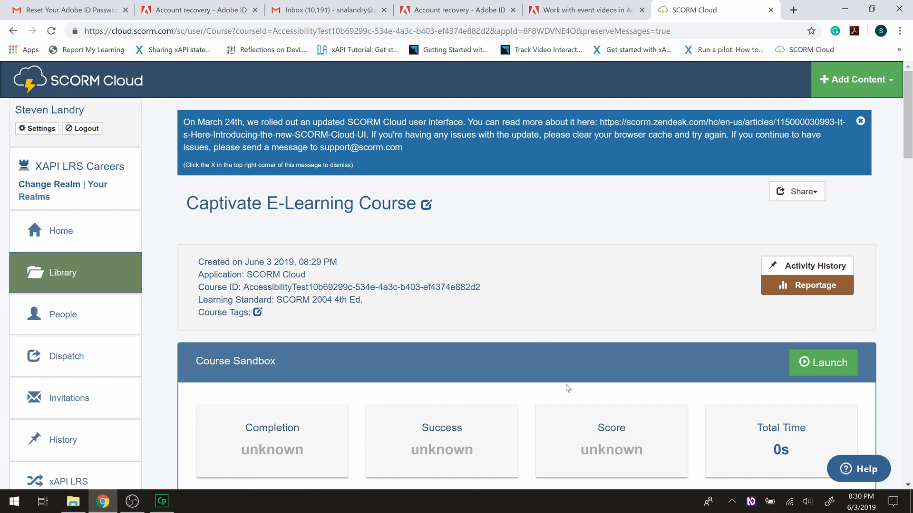
{"action": "scroll", "coordinate": [498, 338], "scroll_direction": "down", "scroll_amount": 1}
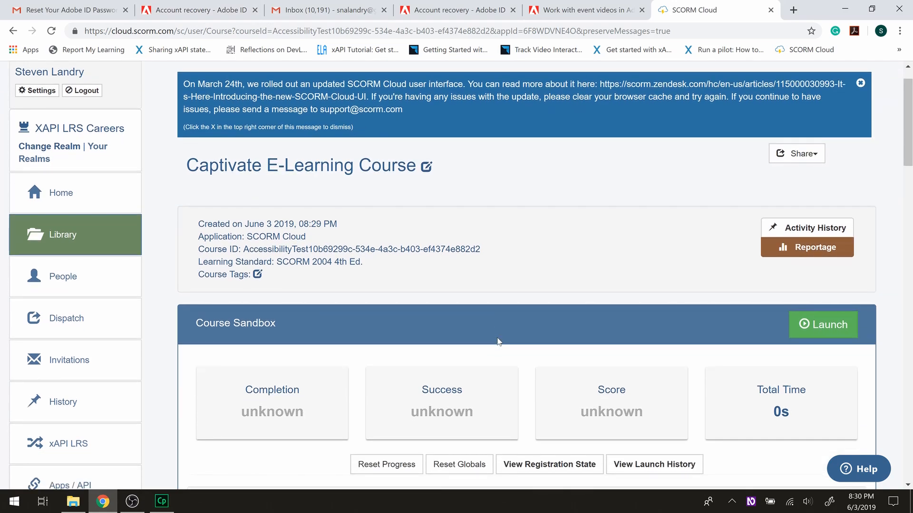
{"action": "left_click", "coordinate": [814, 327]}
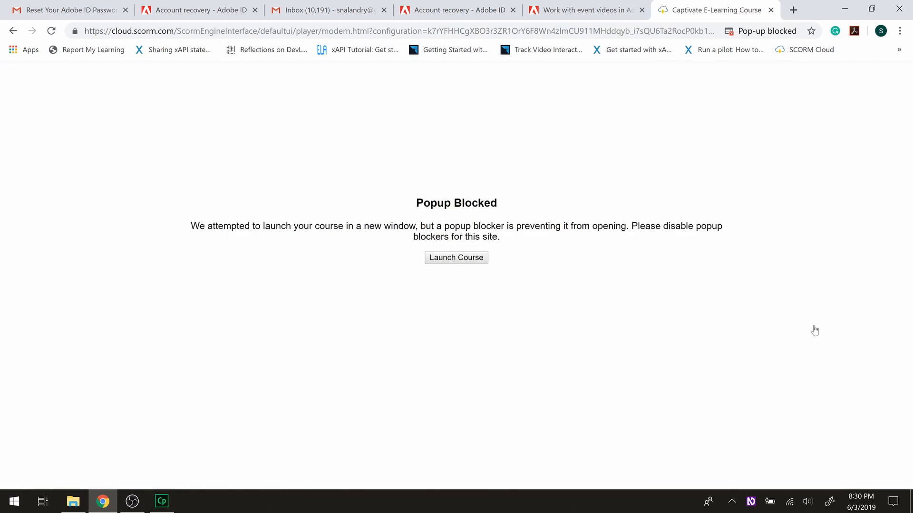
{"action": "left_click", "coordinate": [467, 262]}
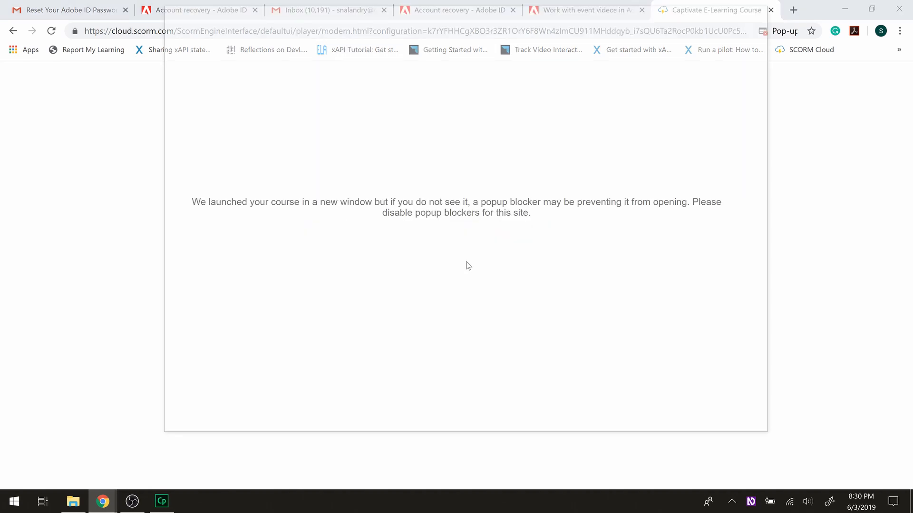
Raise the OBS desktop audio level slightly and bring the launched course player window back to the front
{"action": "left_click", "coordinate": [132, 504]}
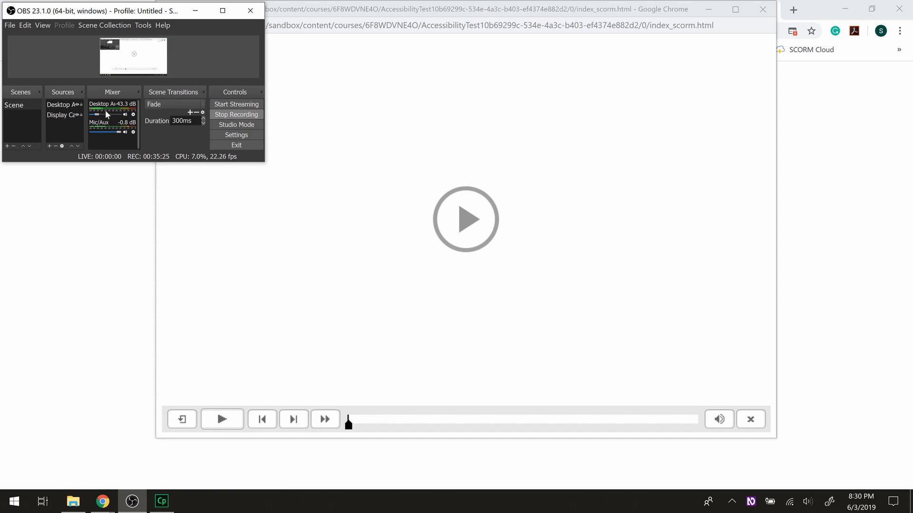
{"action": "left_click_drag", "start_coordinate": [98, 115], "coordinate": [104, 116]}
{"action": "left_click", "coordinate": [109, 236]}
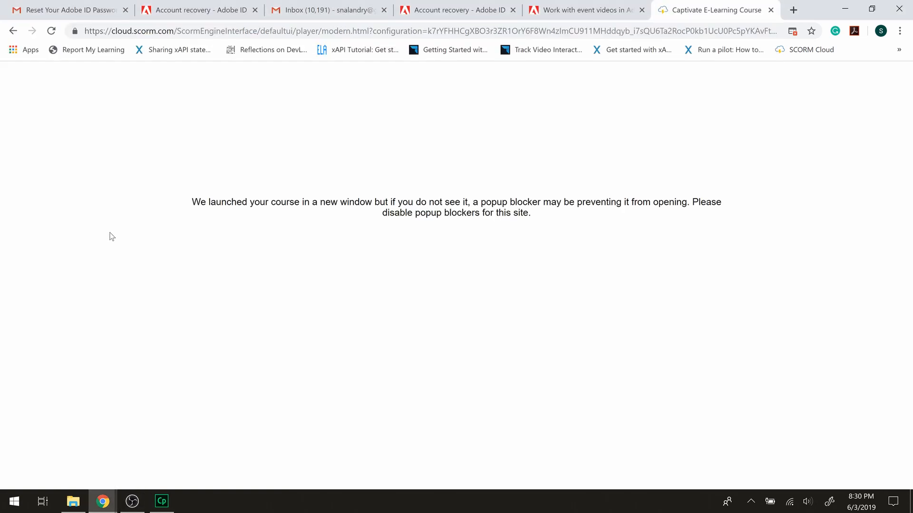
{"action": "mouse_move", "coordinate": [103, 502]}
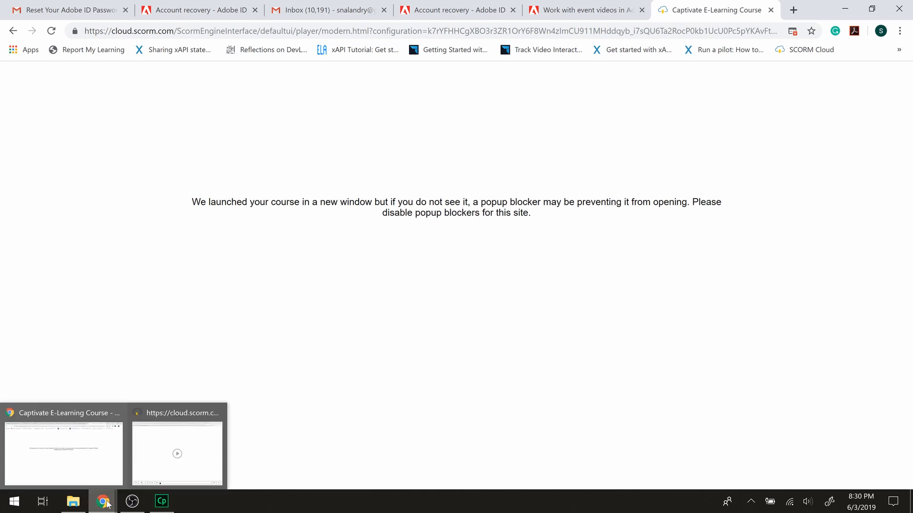
{"action": "left_click", "coordinate": [161, 455]}
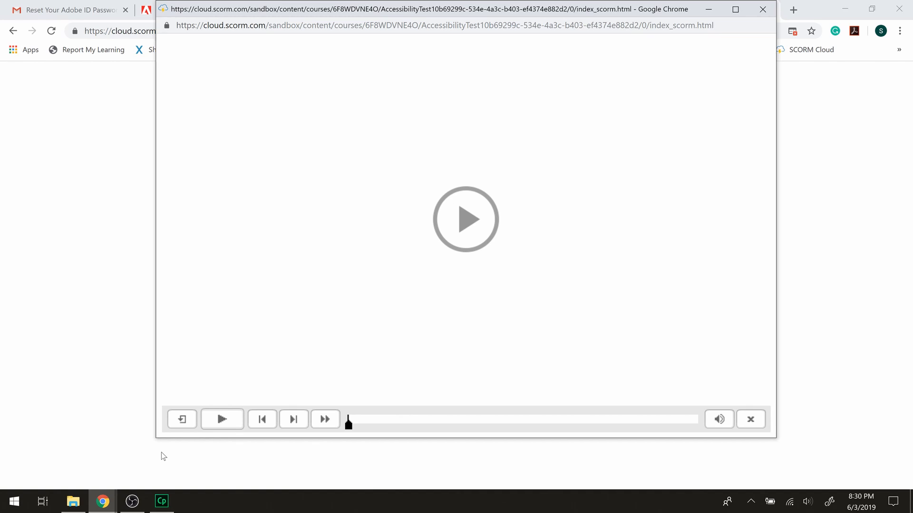
Start the course using only keyboard navigation and advance from the Accessibility Test 1 title slide to the Video Type slide
{"action": "key", "text": "Tab"}
{"action": "key", "text": "Tab"}
{"action": "key", "text": "Return"}
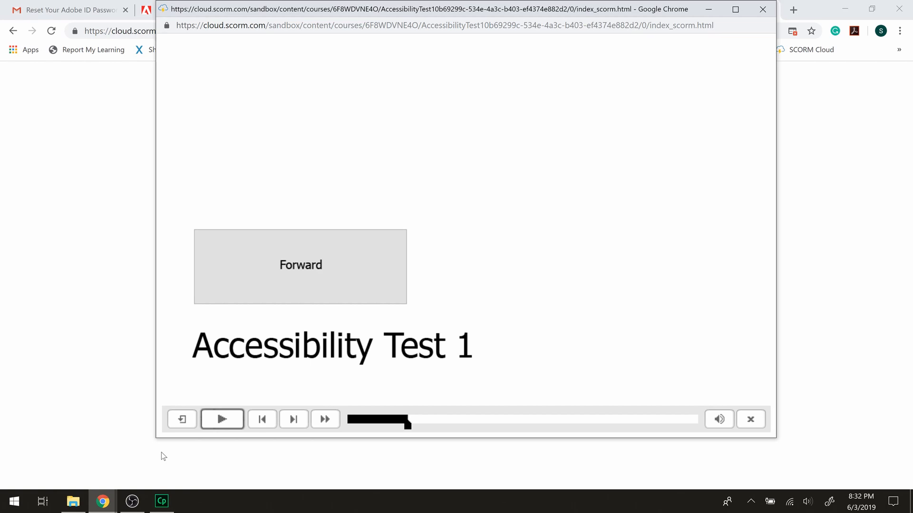
{"action": "key", "text": "Tab"}
{"action": "key", "text": "Return"}
{"action": "key", "text": "Tab"}
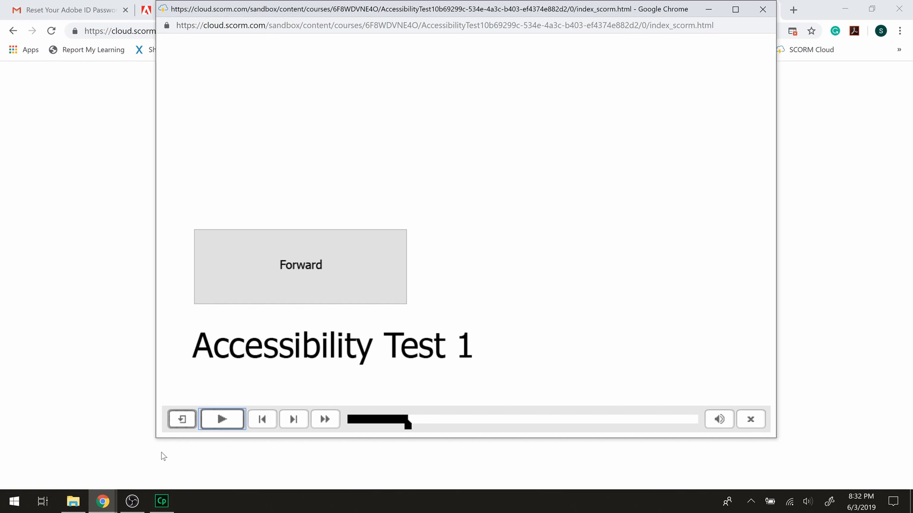
{"action": "key", "text": "Return"}
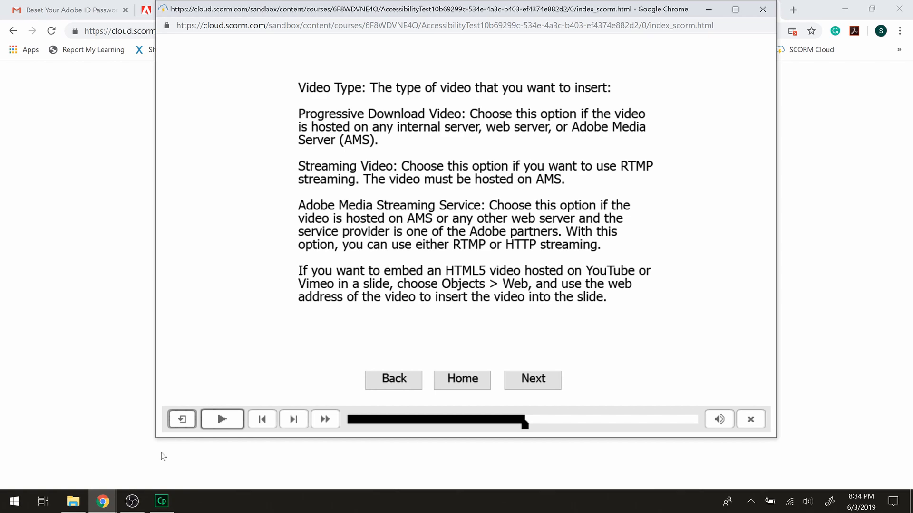
Test the slide navigation by returning to the title slide and moving forward past the Video Type slide to the last slide
{"action": "key", "text": "Tab"}
{"action": "key", "text": "Tab"}
{"action": "key", "text": "Return"}
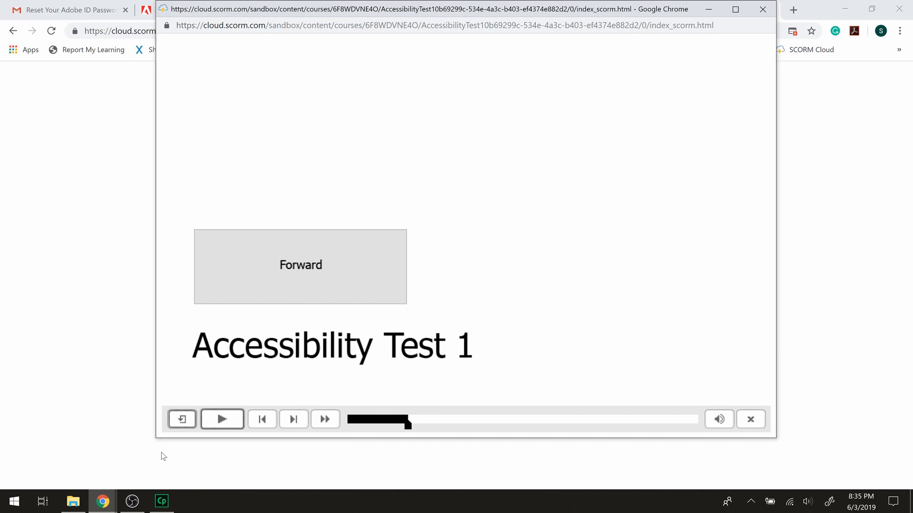
{"action": "key", "text": "space"}
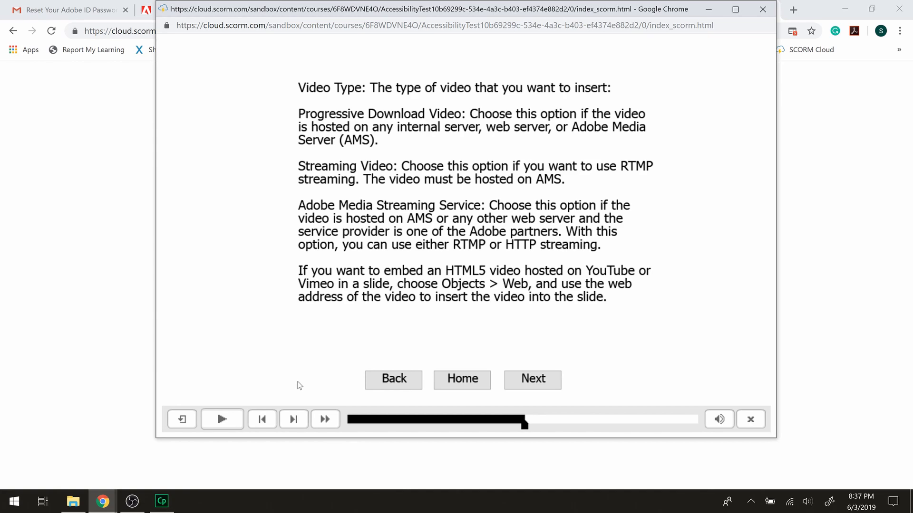
{"action": "key", "text": "Return"}
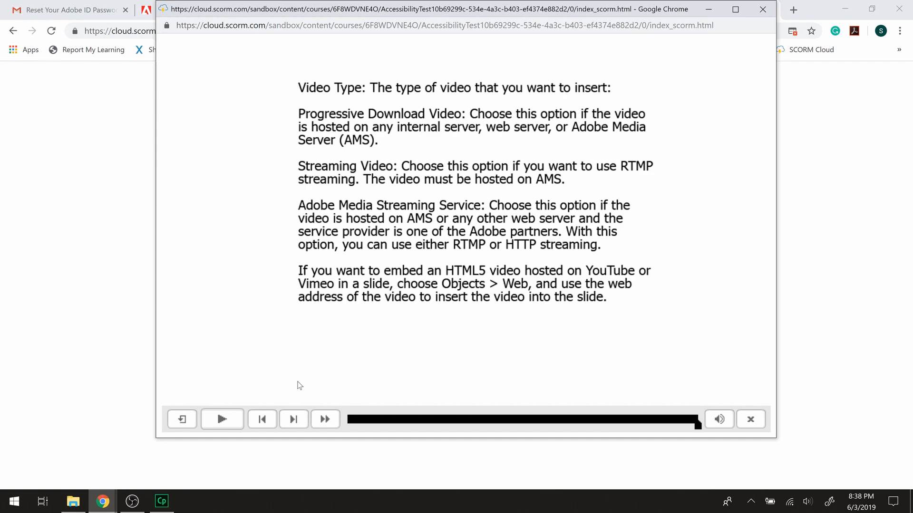
Close the course player from the last slide using only keyboard navigation and review the course's completion results and debug logs
{"action": "key", "text": "Tab"}
{"action": "key", "text": "Tab"}
{"action": "key", "text": "Tab"}
{"action": "key", "text": "Tab"}
{"action": "key", "text": "Tab"}
{"action": "key", "text": "Tab"}
{"action": "key", "text": "Tab"}
{"action": "key", "text": "Tab"}
{"action": "key", "text": "Return"}
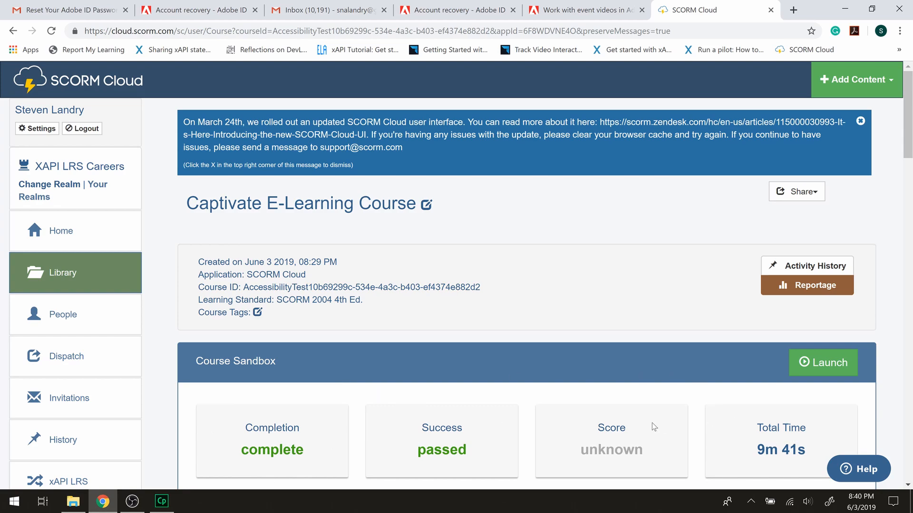
{"action": "scroll", "coordinate": [654, 426], "scroll_direction": "down", "scroll_amount": 5}
{"action": "scroll", "coordinate": [652, 423], "scroll_direction": "down", "scroll_amount": 2}
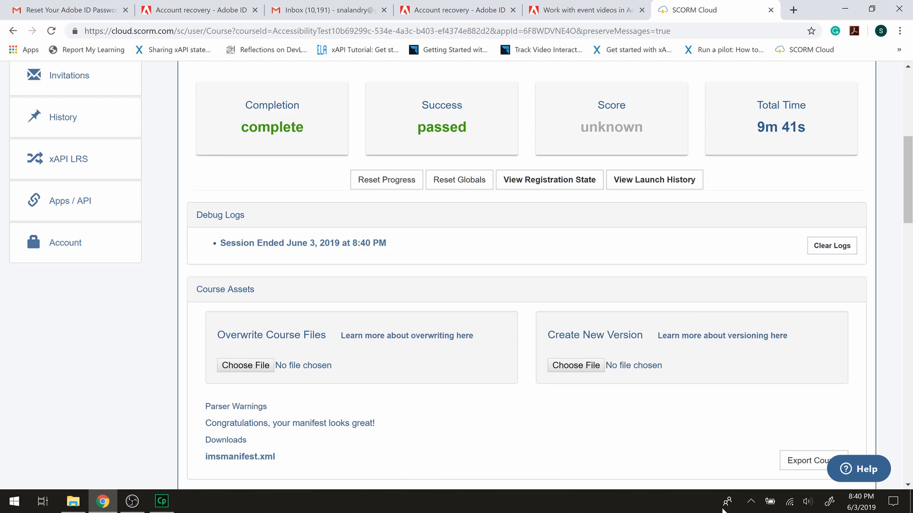
Exit the NVDA screen reader and confirm the Exit option
{"action": "left_click", "coordinate": [751, 502]}
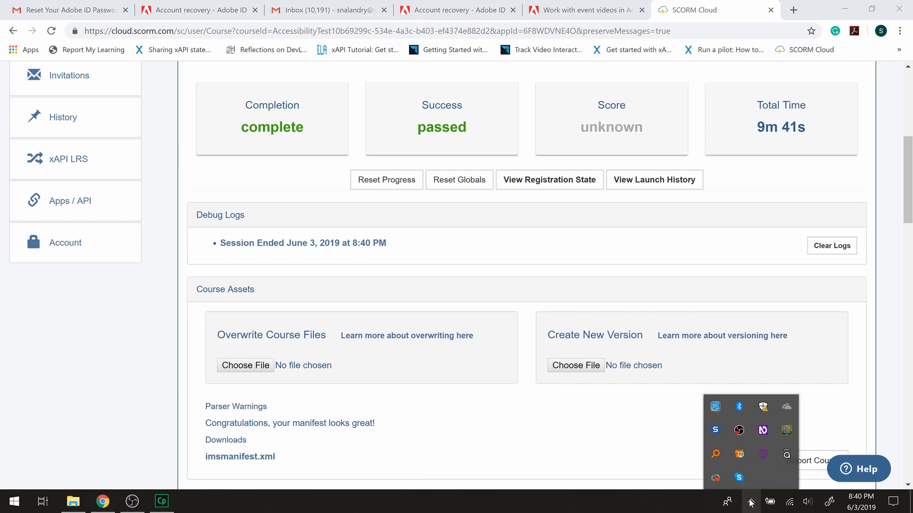
{"action": "right_click", "coordinate": [765, 438]}
{"action": "left_click", "coordinate": [777, 431]}
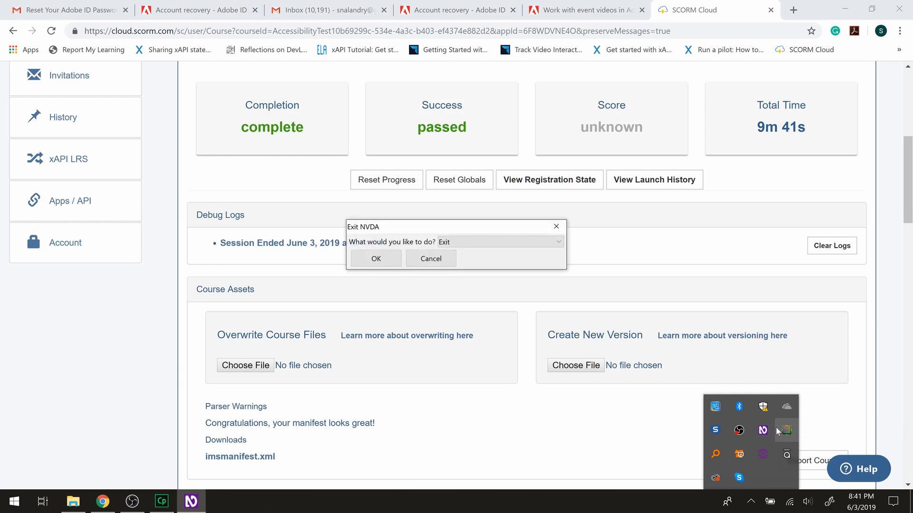
{"action": "left_click", "coordinate": [372, 264]}
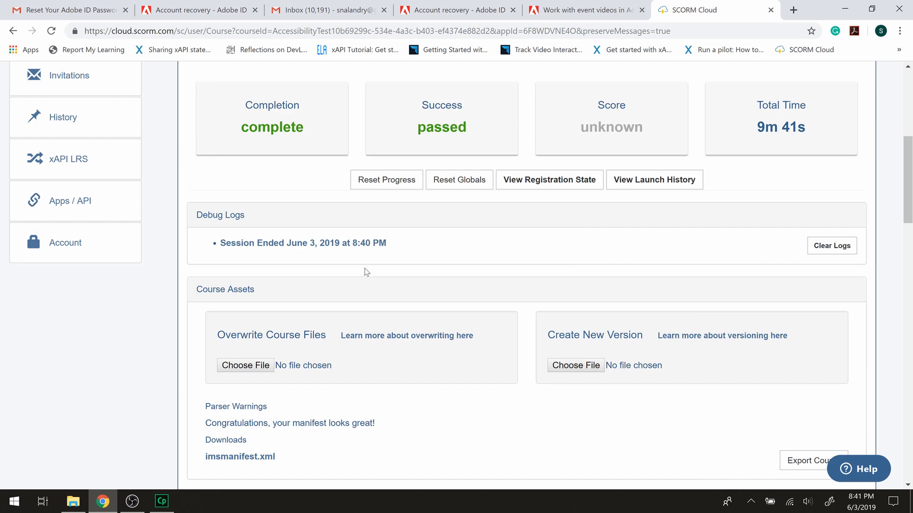
Switch back to the Accessibility Test 1 project in Captivate and bring up the OBS recording window
{"action": "left_click", "coordinate": [161, 502]}
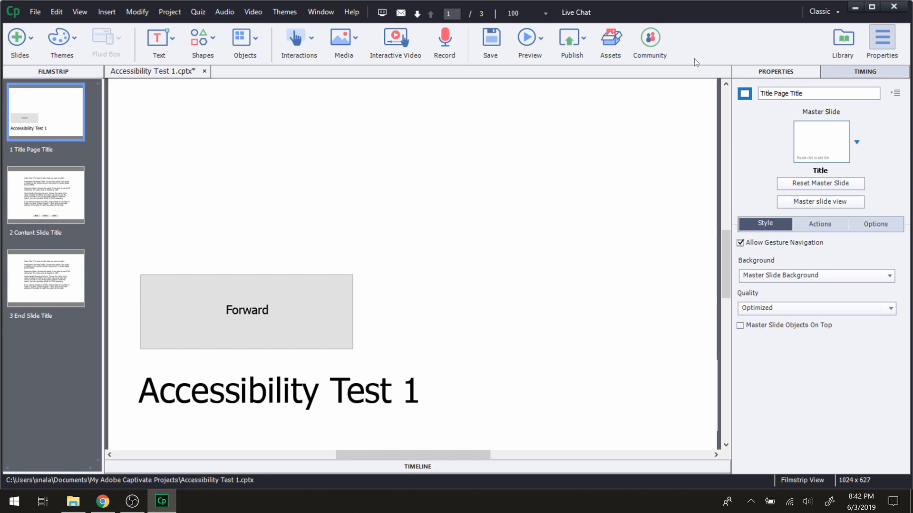
{"action": "left_click", "coordinate": [132, 501]}
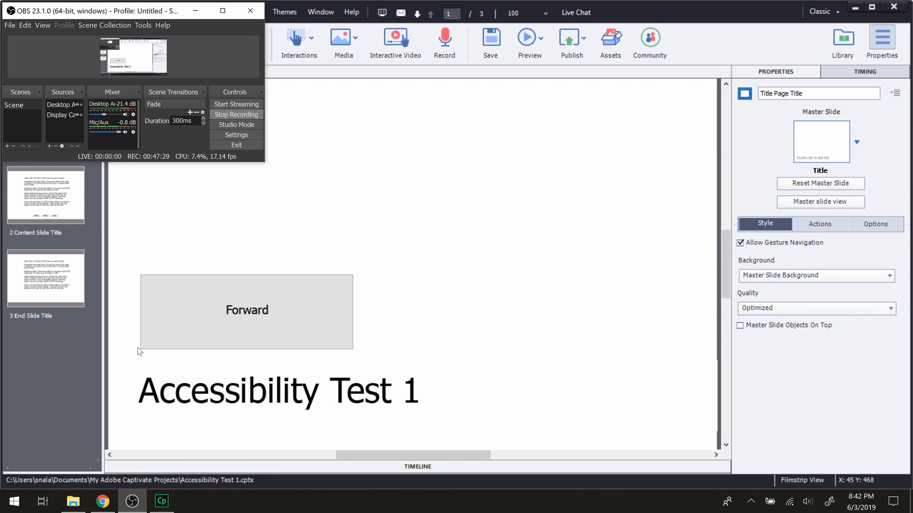